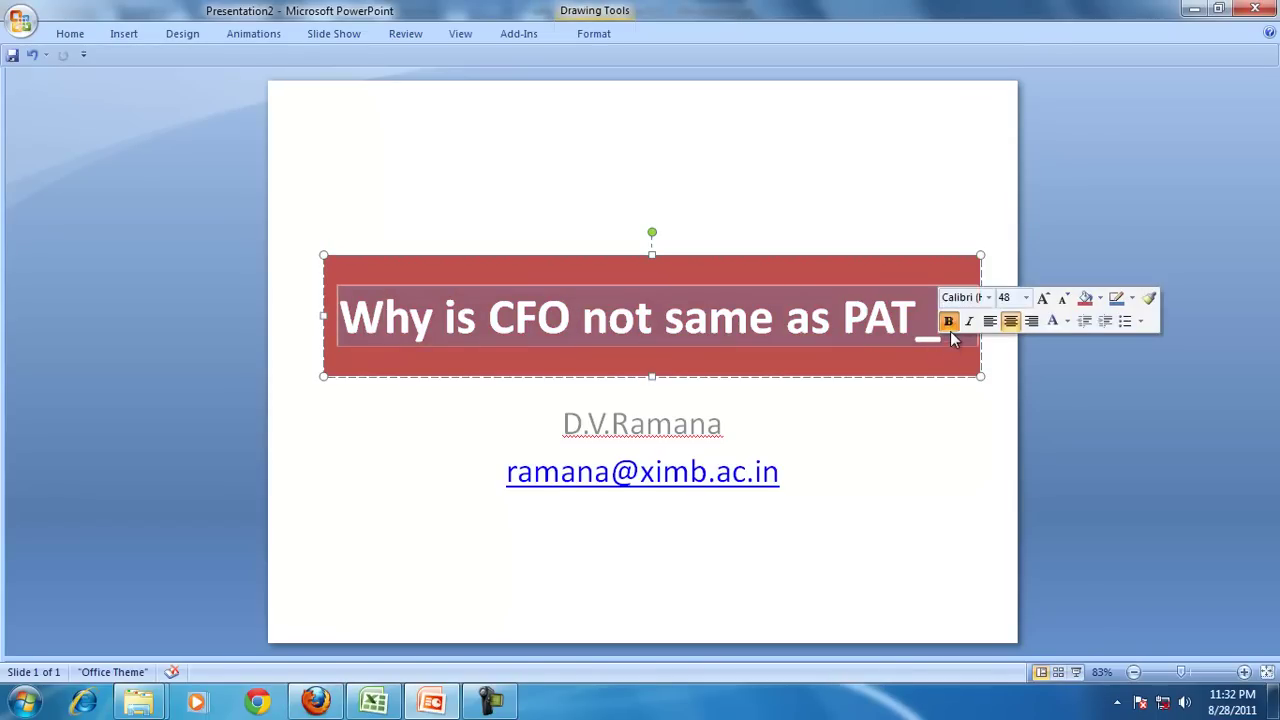
Step: Add a question mark at the end of the slide title "Why is CFO not same as PAT_2"
key(Right)
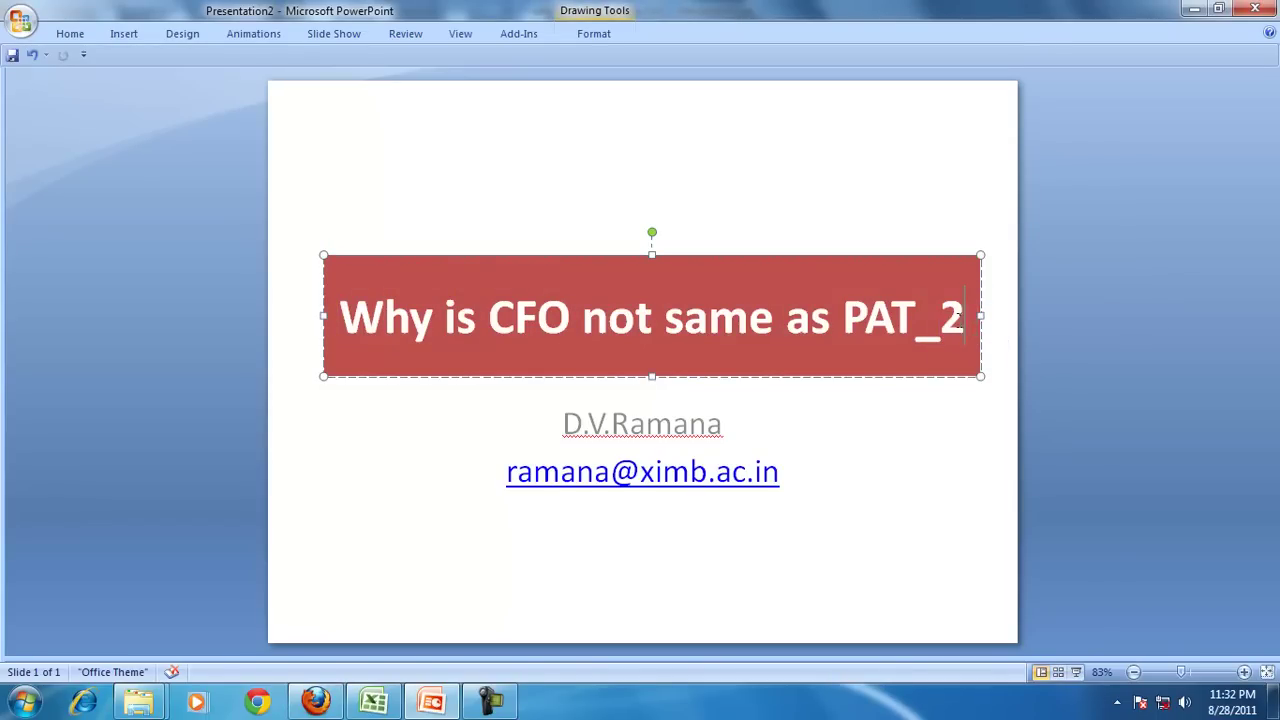
text(?)
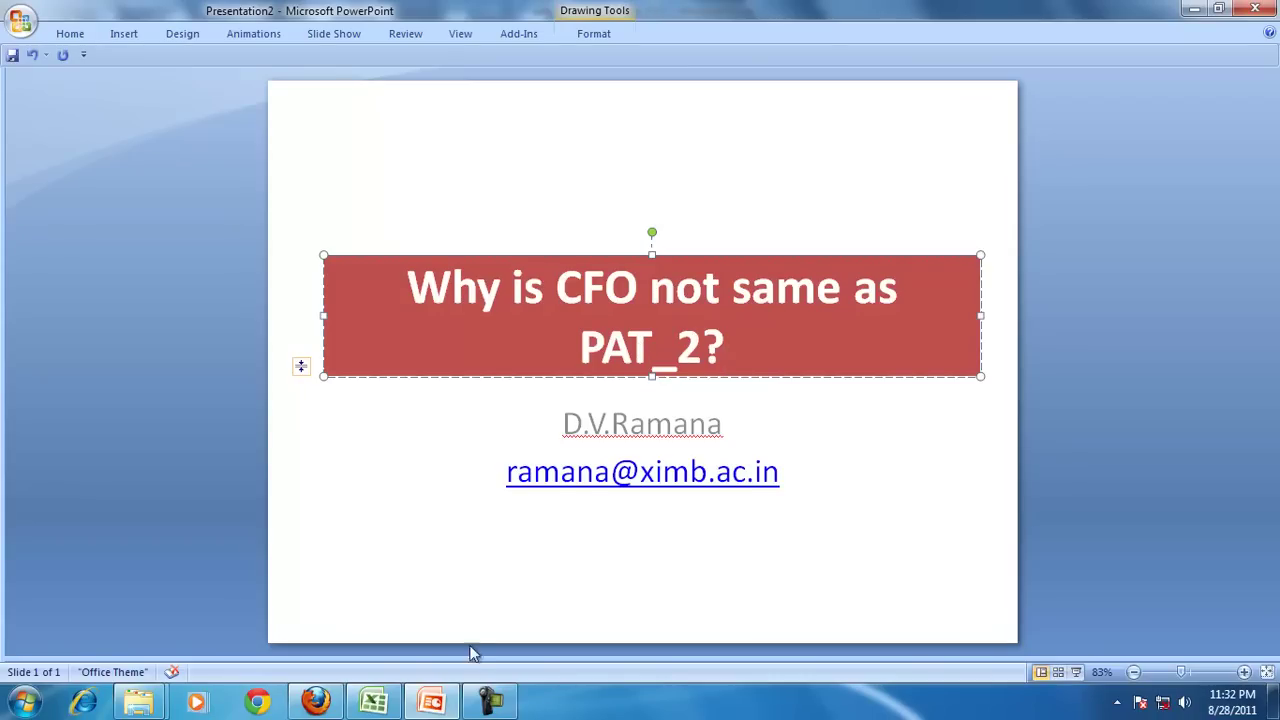
Step: Switch to the Excel workbook and examine the balance sheet, income statement and indirect-method CFO items on the CFO sheet
click(370, 697)
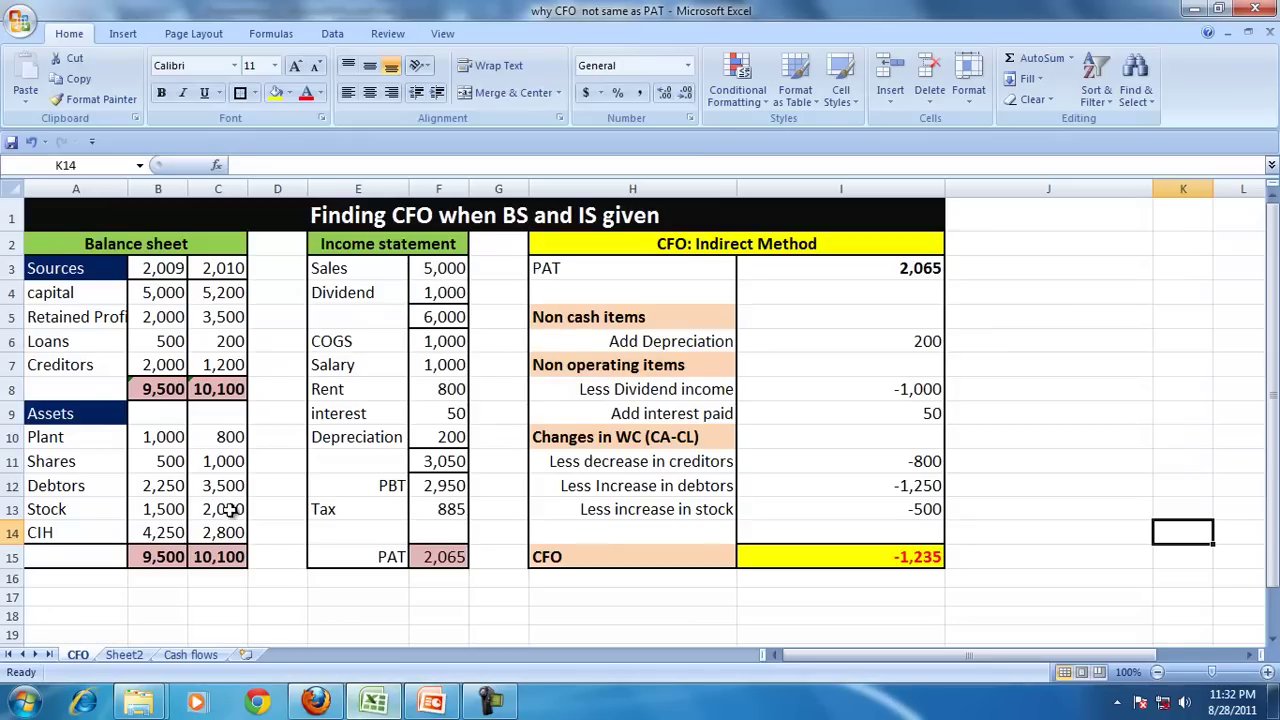
drag(162, 268, 185, 557)
drag(210, 272, 228, 533)
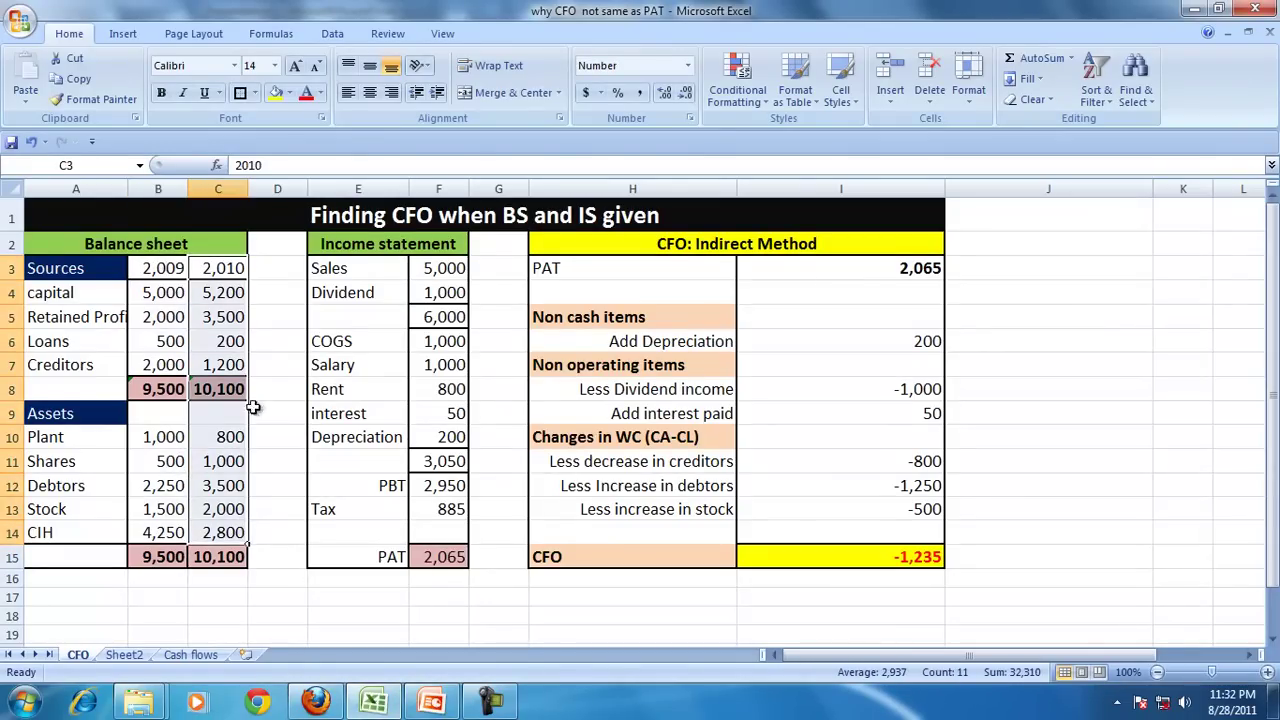
drag(430, 268, 443, 557)
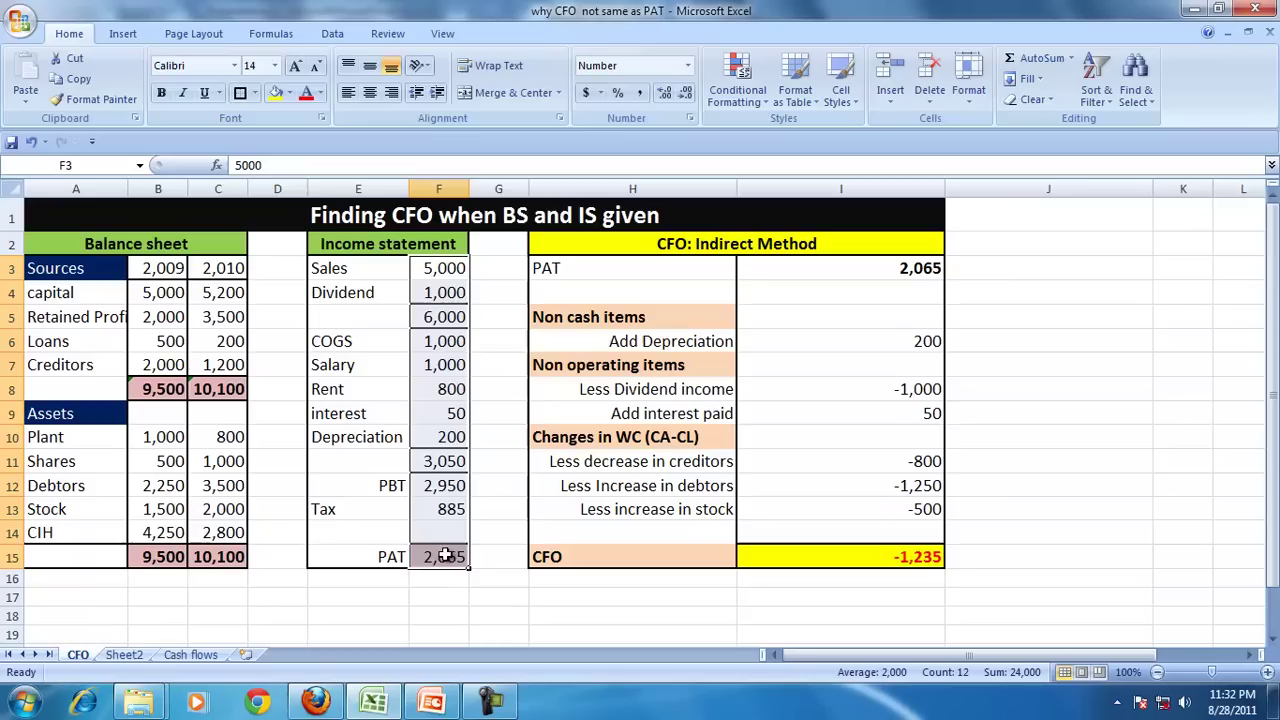
click(441, 560)
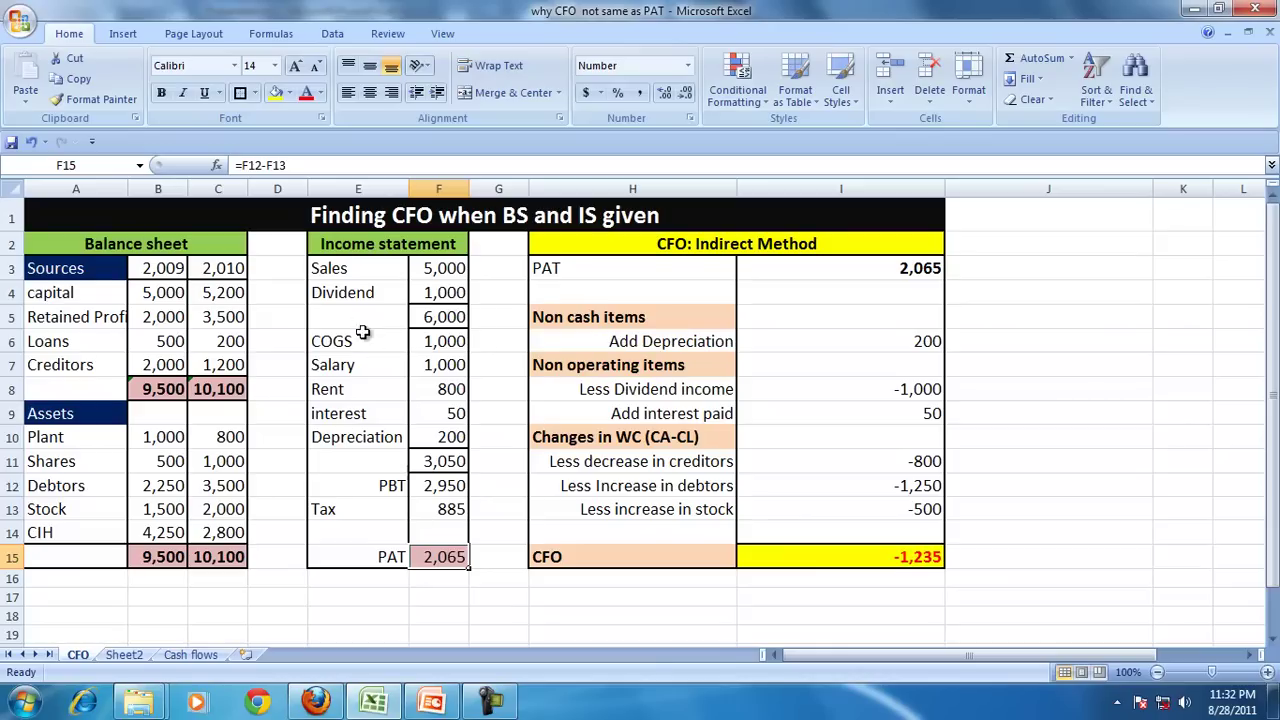
click(895, 559)
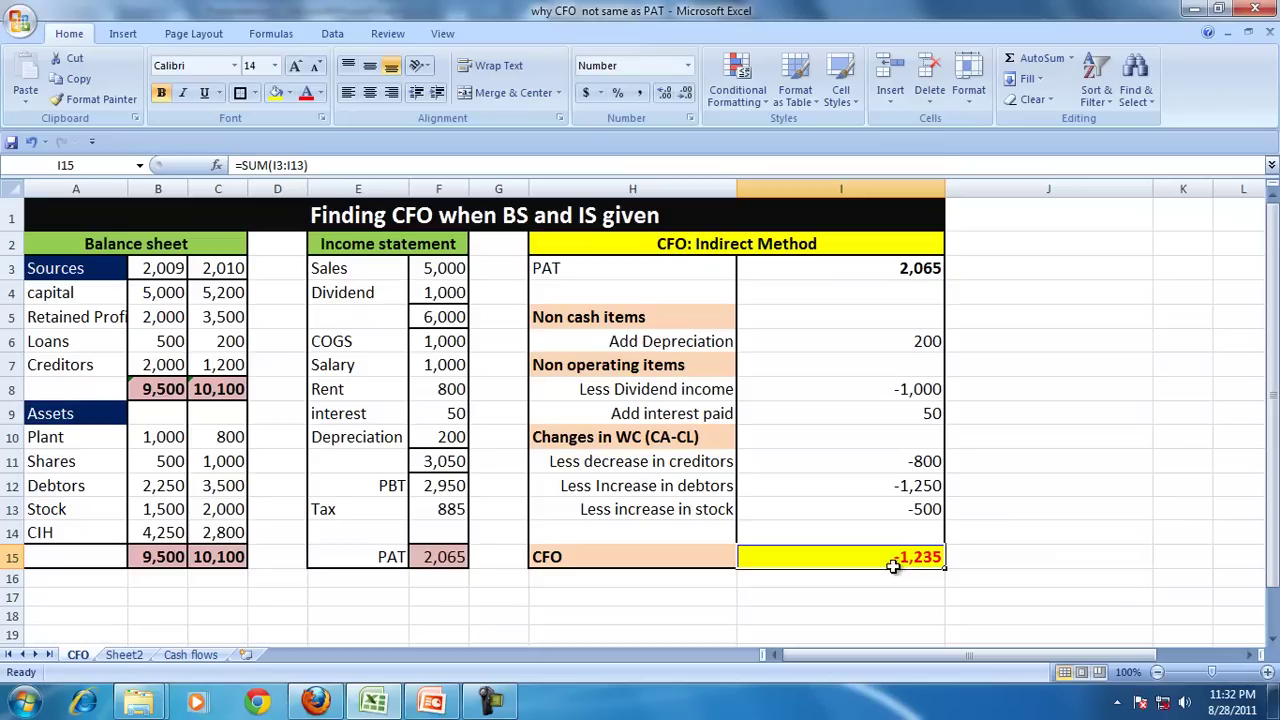
click(553, 269)
click(567, 554)
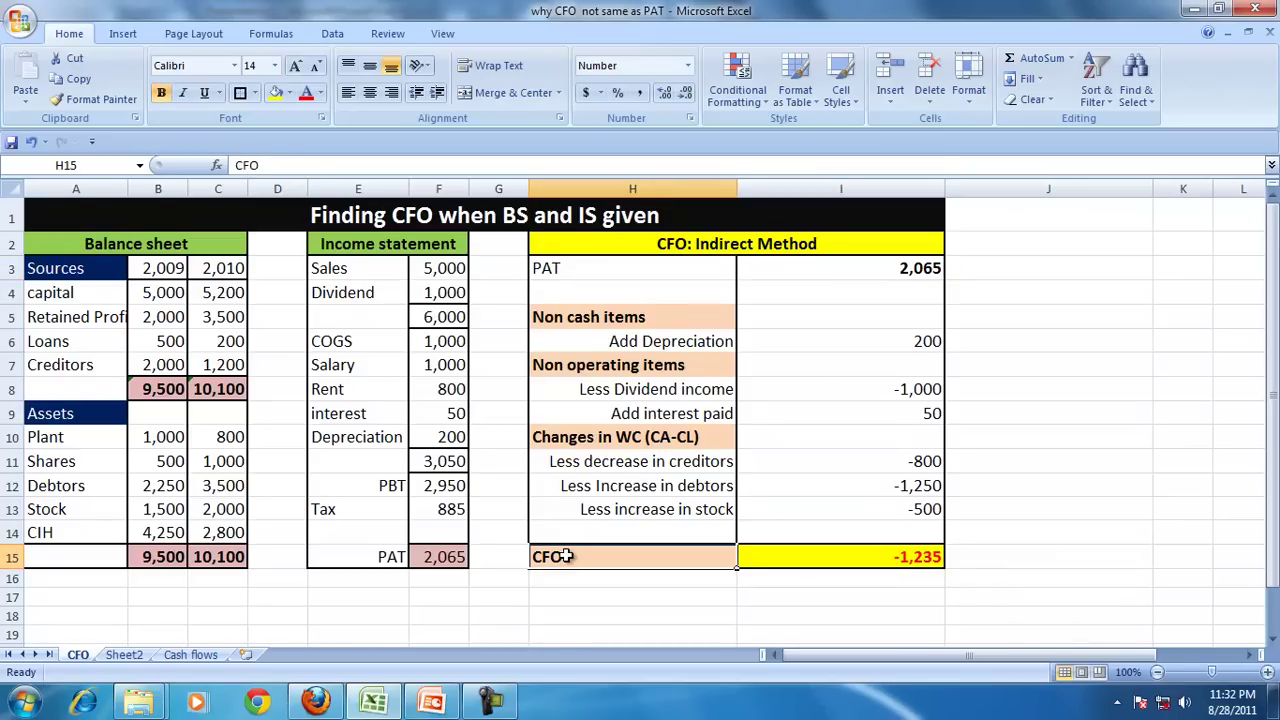
click(565, 320)
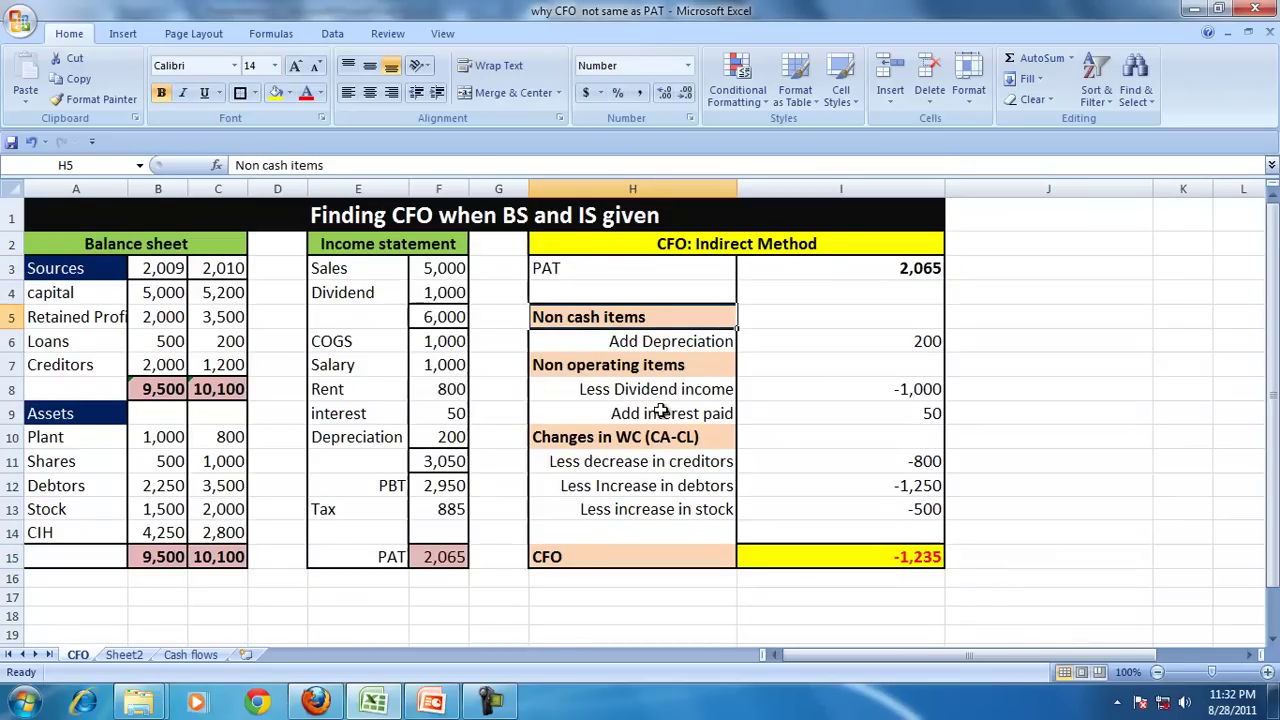
click(562, 372)
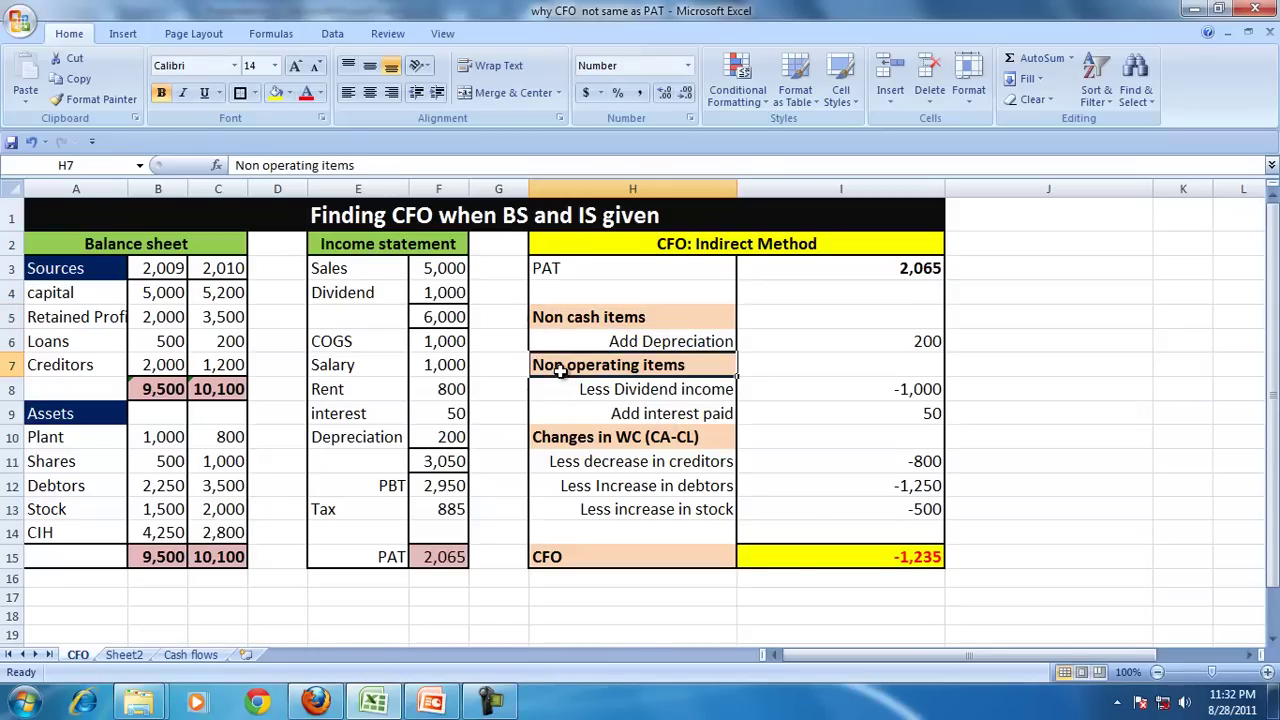
click(575, 438)
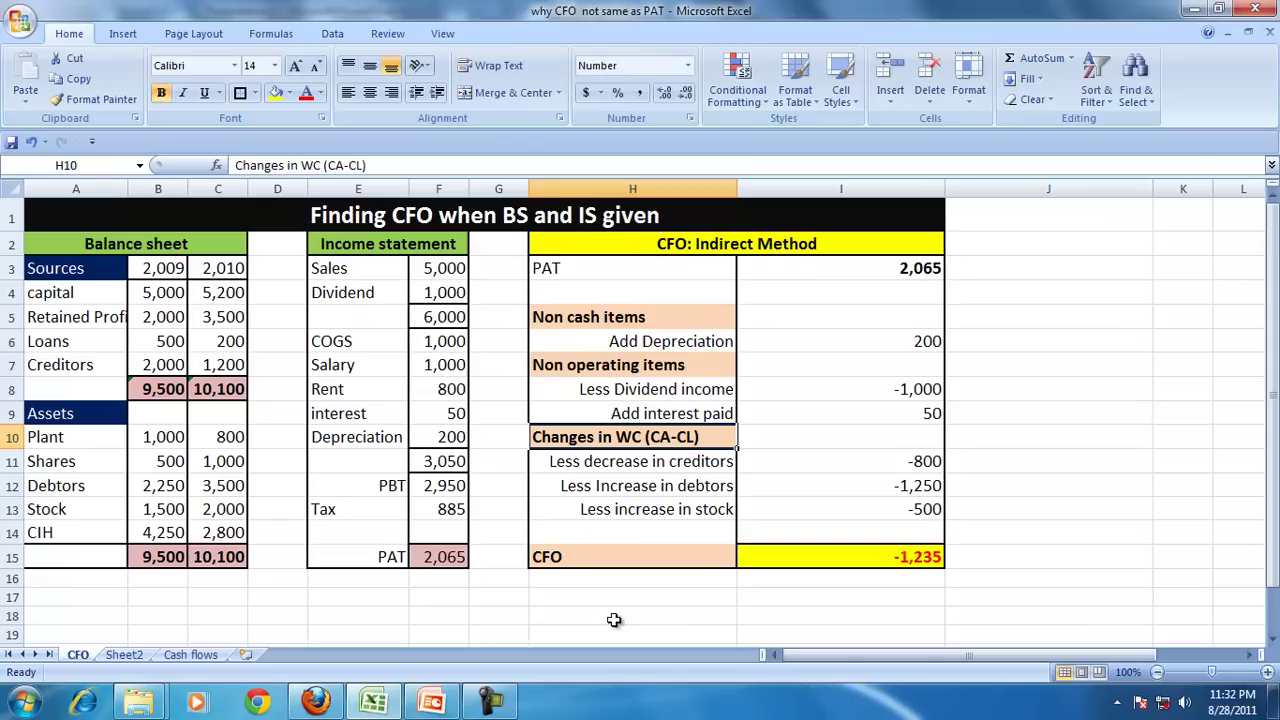
Step: Enter the question "Where are the cash flows?" in cell H18 below the CFO calculation
click(581, 613)
text(Where are the cash flows?)
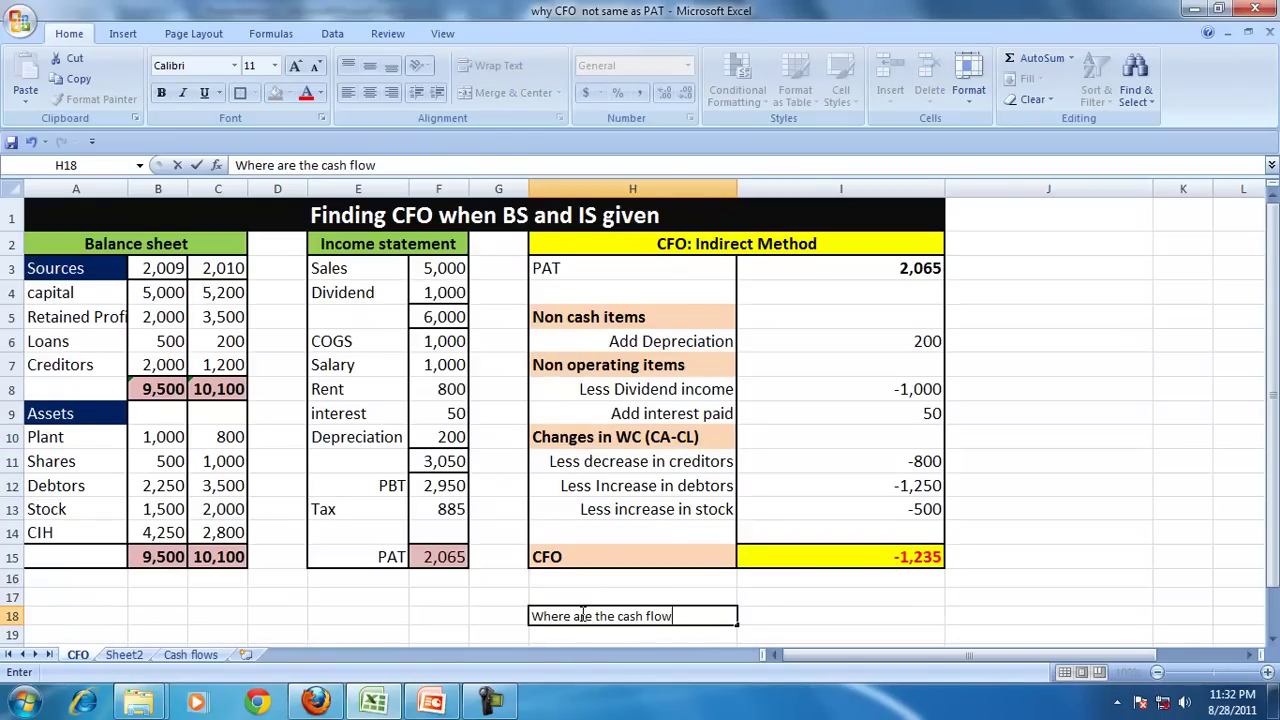
click(646, 591)
Step: Merge and center the cash flow question across H18:I18 and enlarge its font to size 14
drag(560, 618, 843, 612)
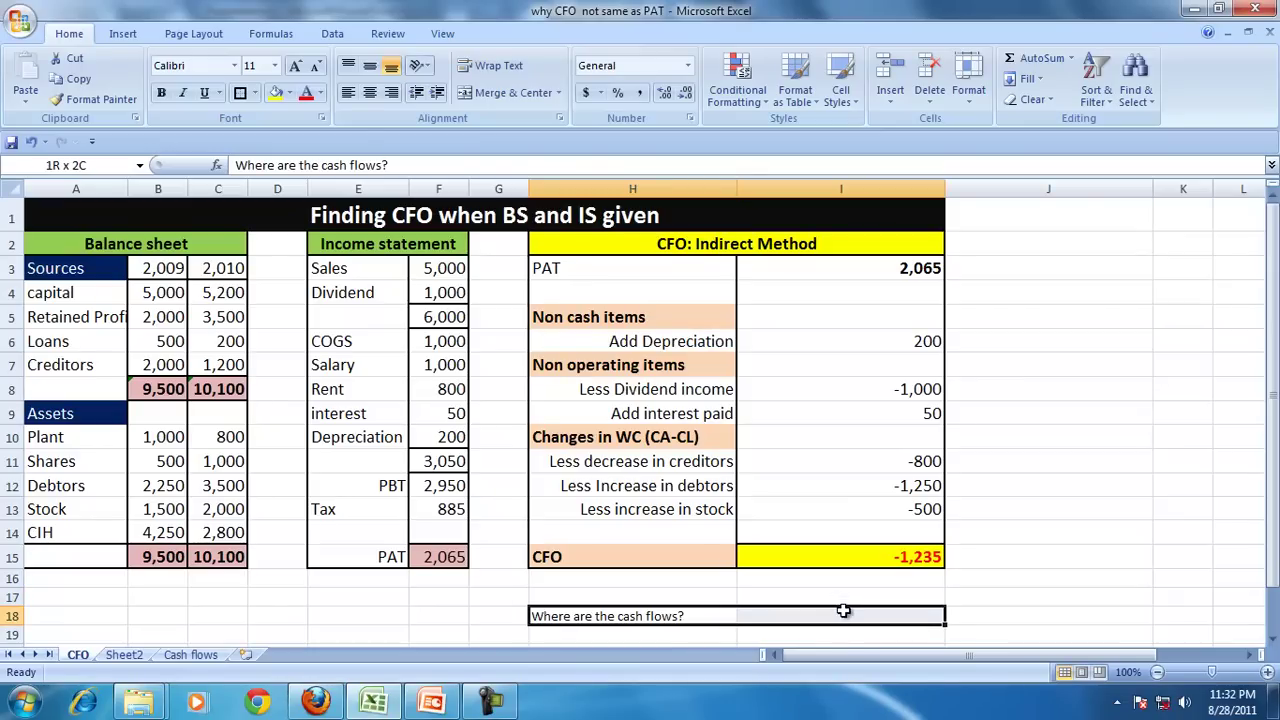
click(472, 91)
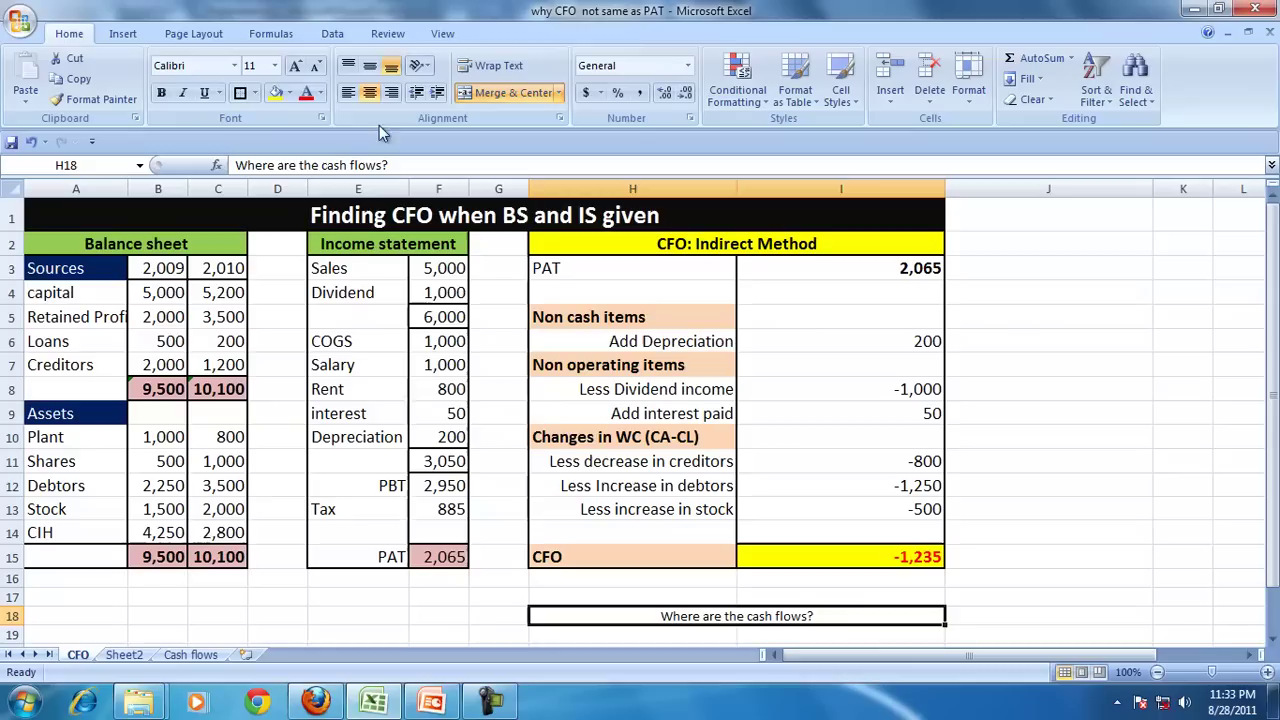
click(296, 66)
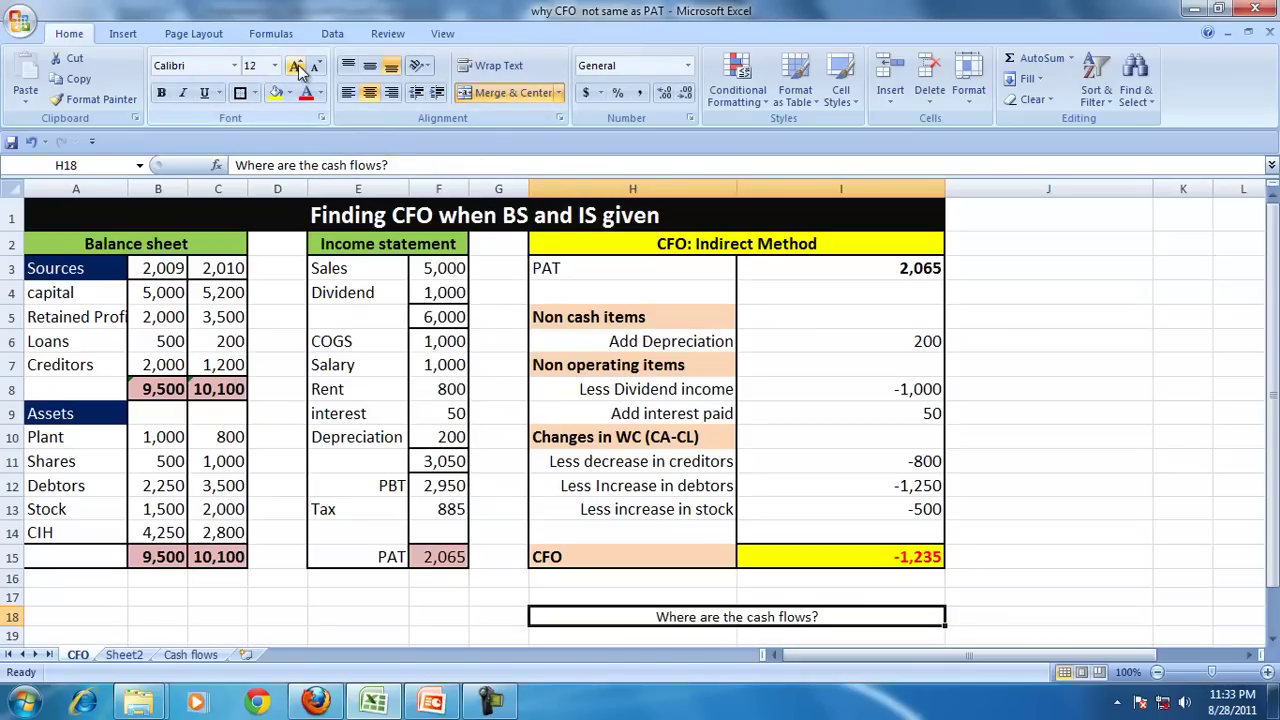
click(297, 66)
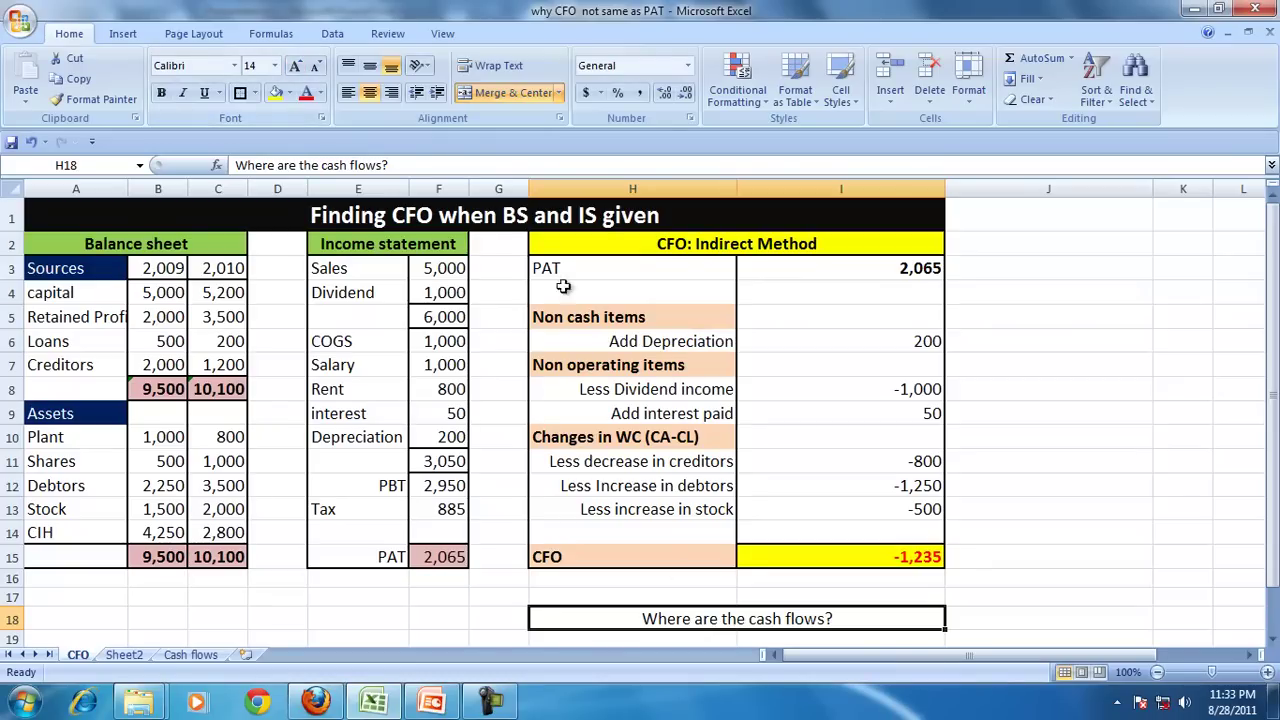
Step: On the Cash flows sheet, change the heading in K3 above Receipts to "CFO:Direct Method"
drag(566, 287, 640, 532)
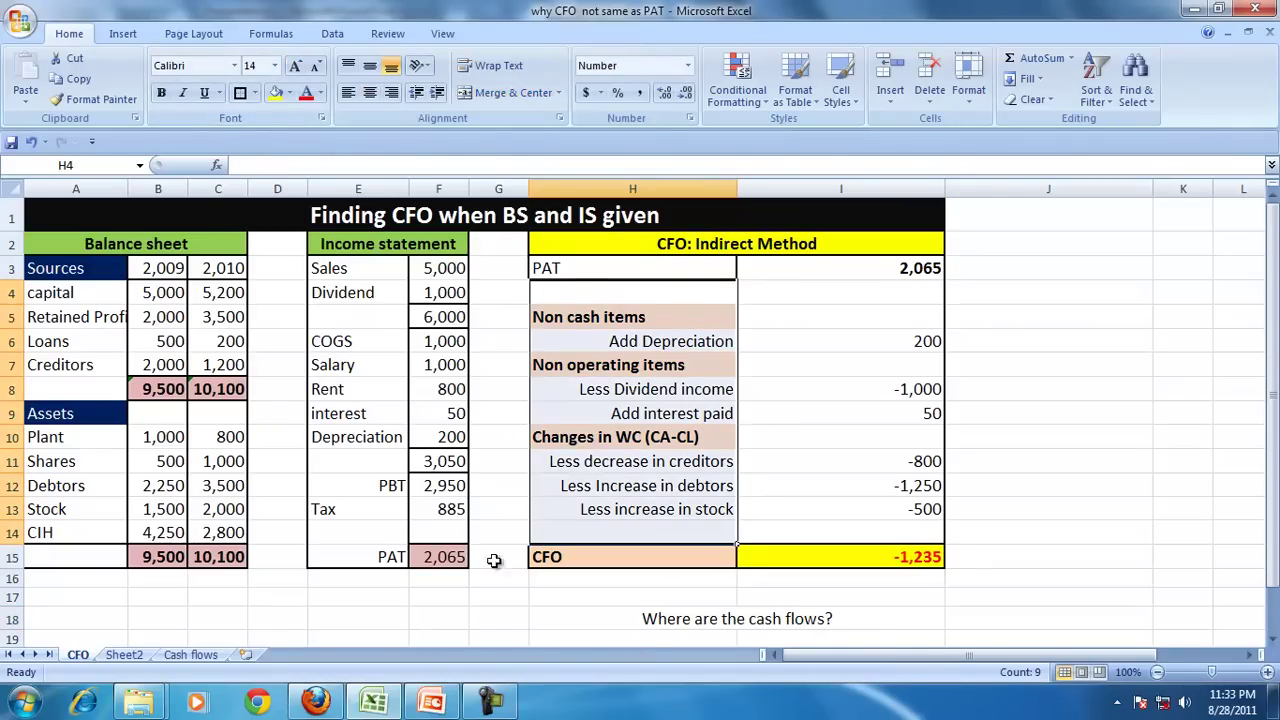
click(190, 654)
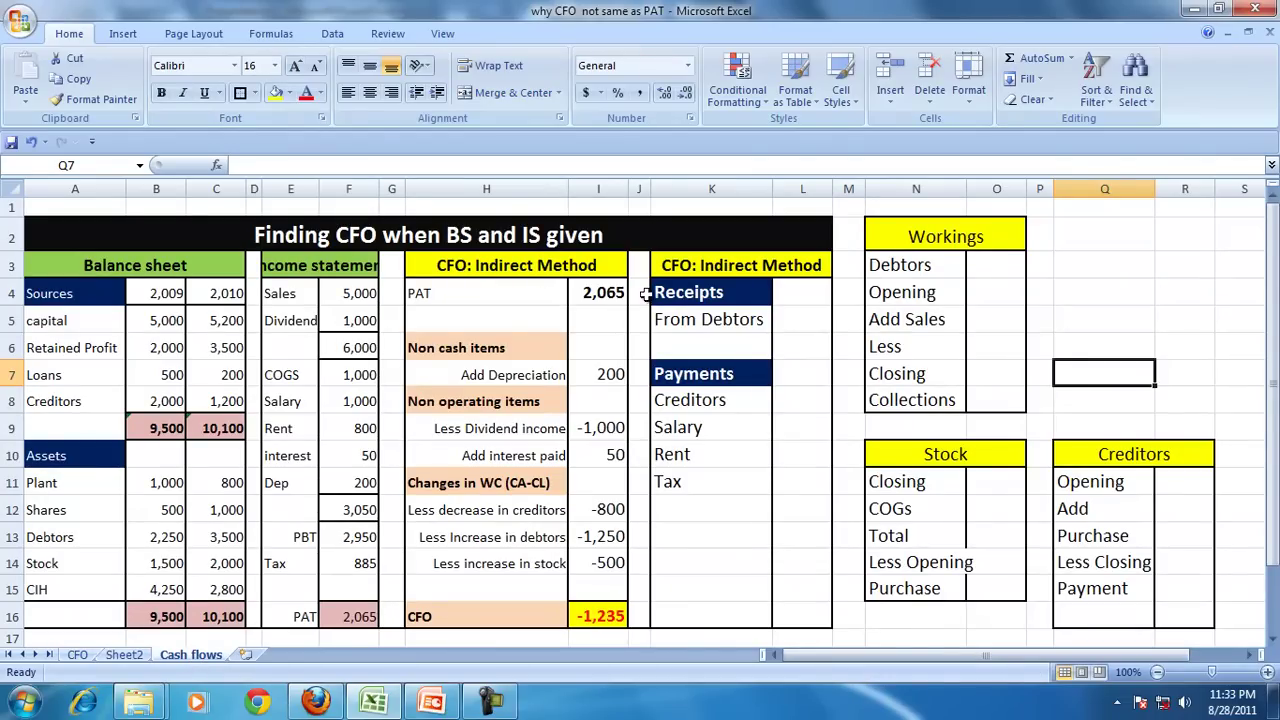
click(722, 268)
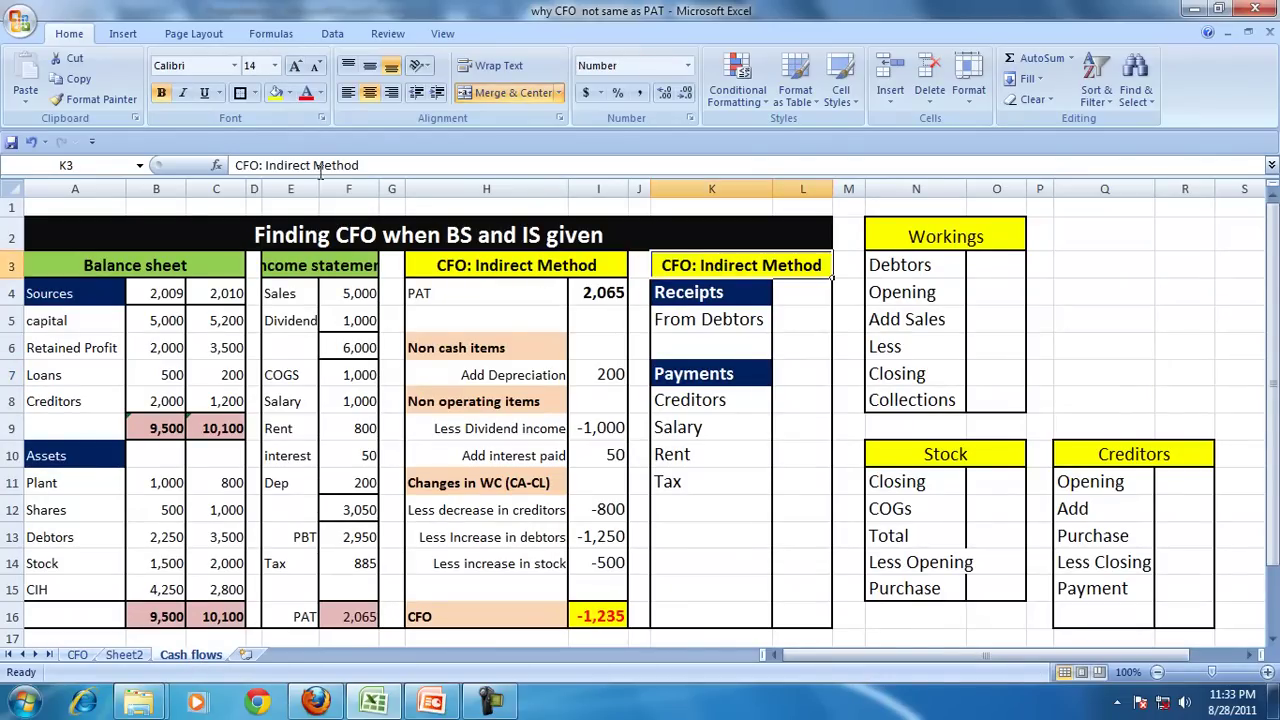
click(265, 165)
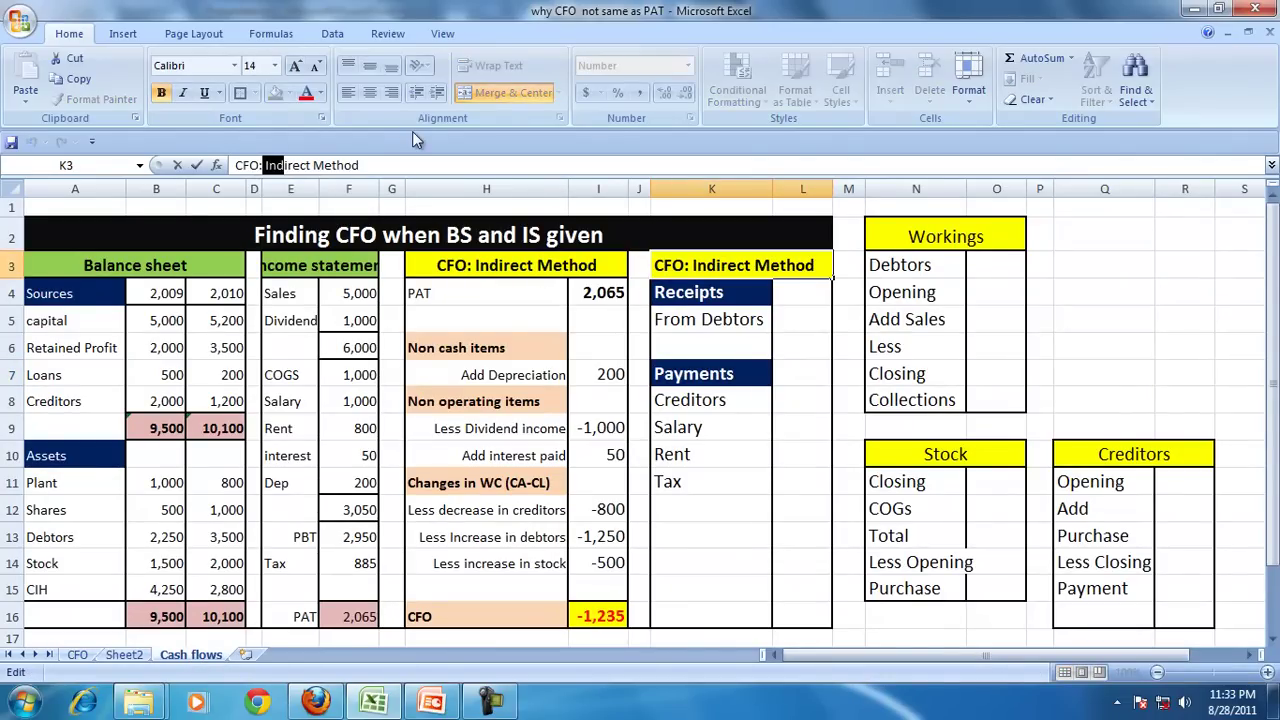
key(BackSpace)
key(BackSpace)
key(BackSpace)
key(BackSpace)
text(Dir)
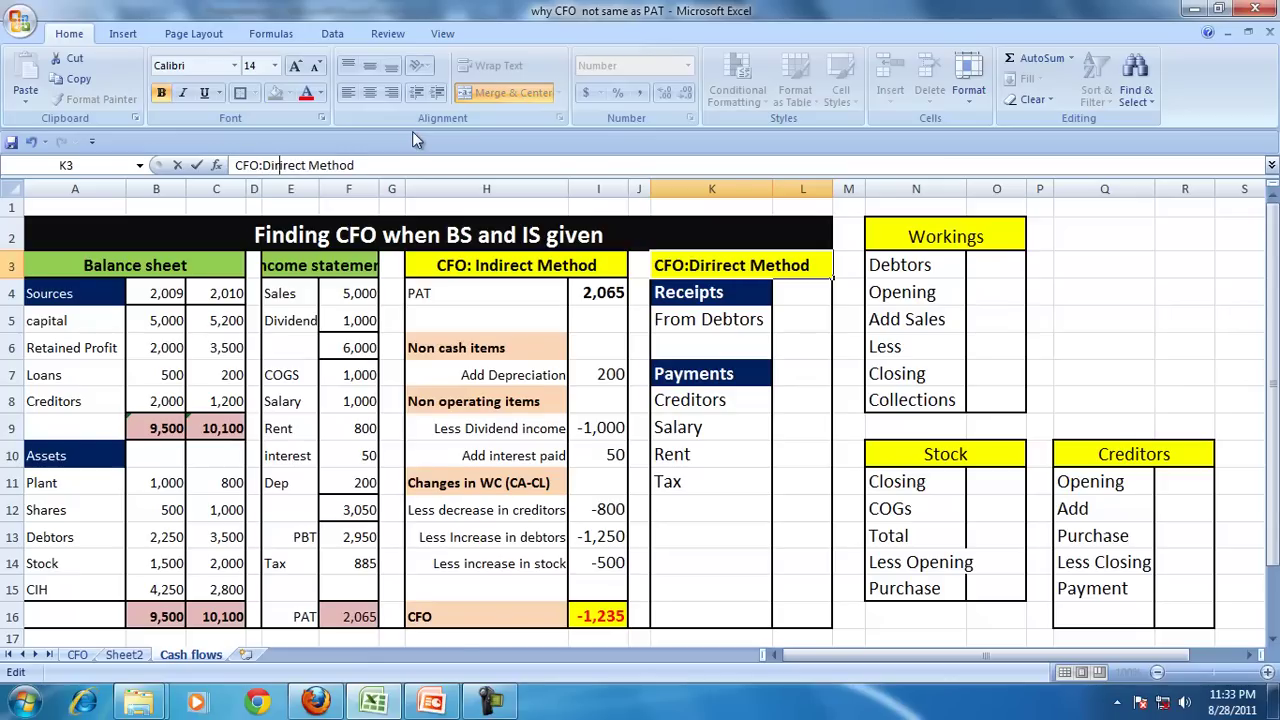
key(Delete)
key(Delete)
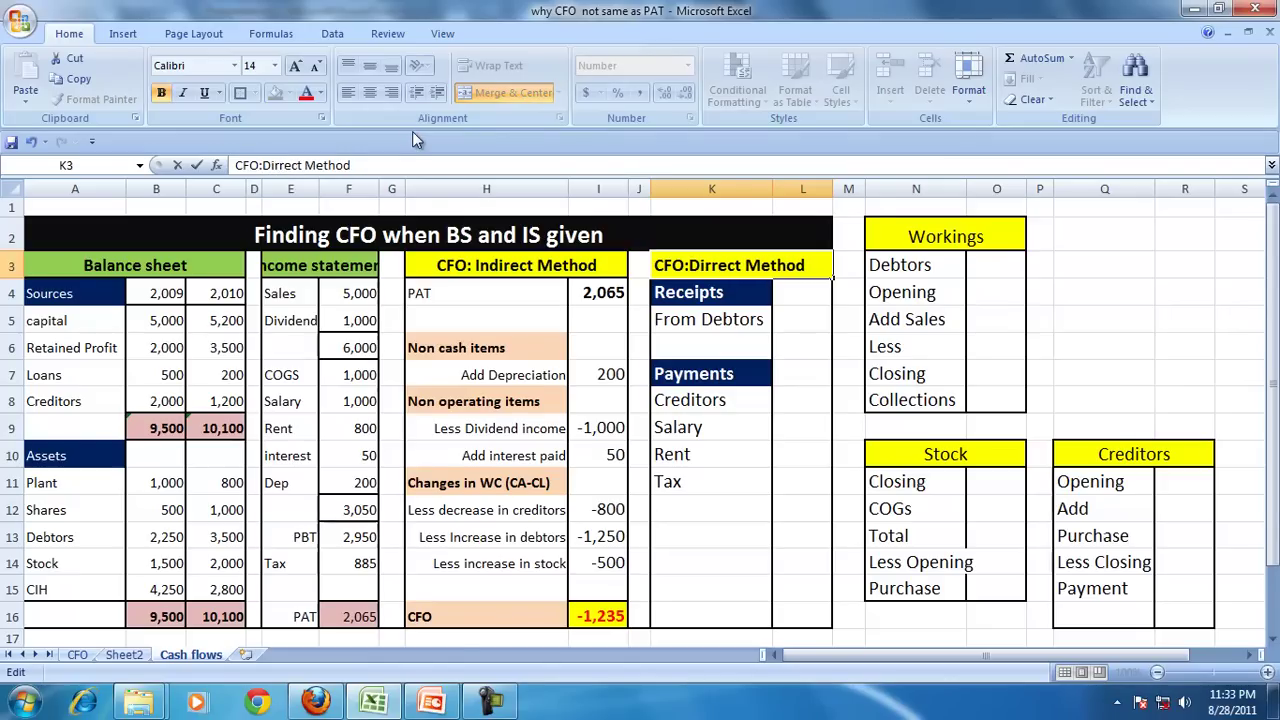
click(794, 424)
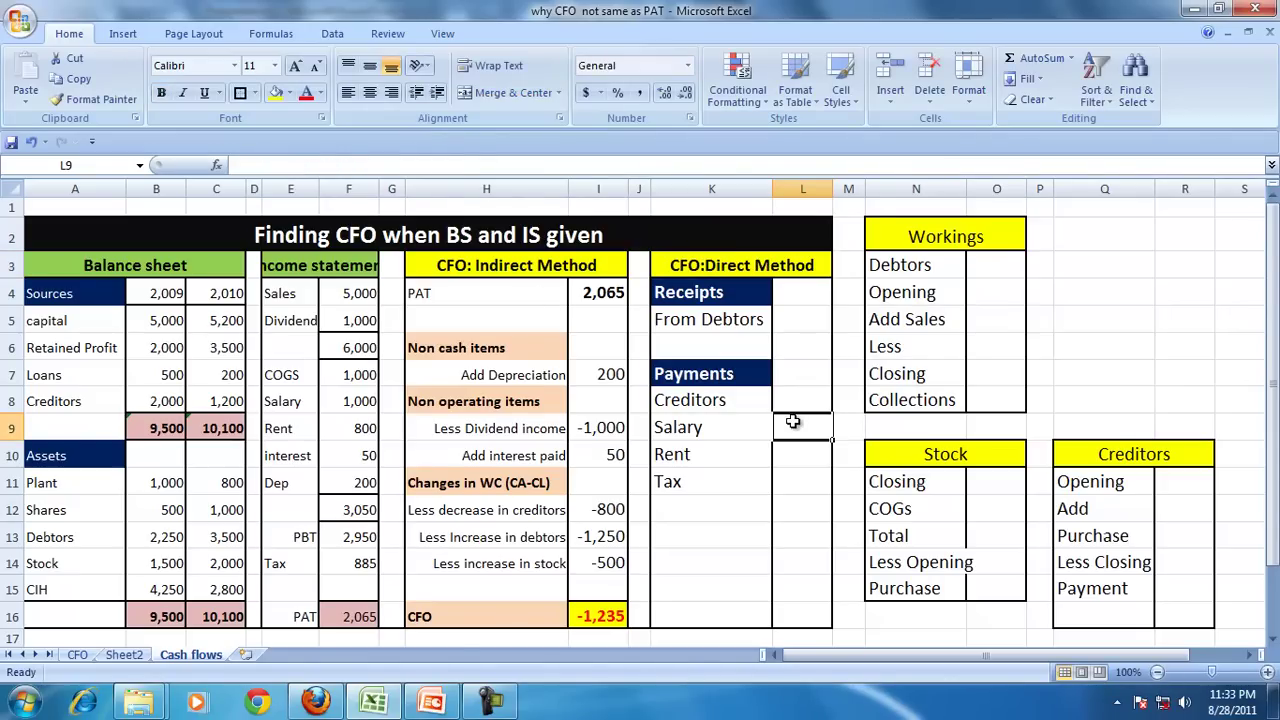
Step: Compare the direct method's receipt and payment items with the indirect-method CFO calculation on the Cash flows sheet
click(700, 290)
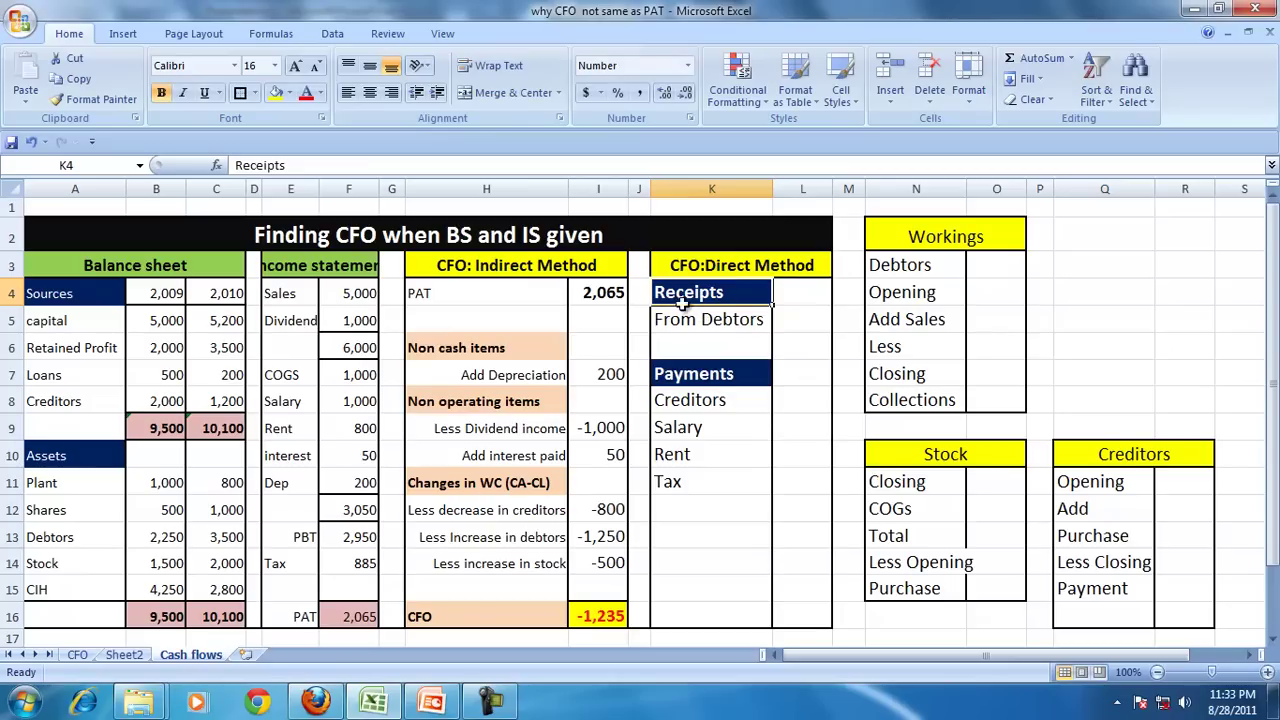
click(678, 378)
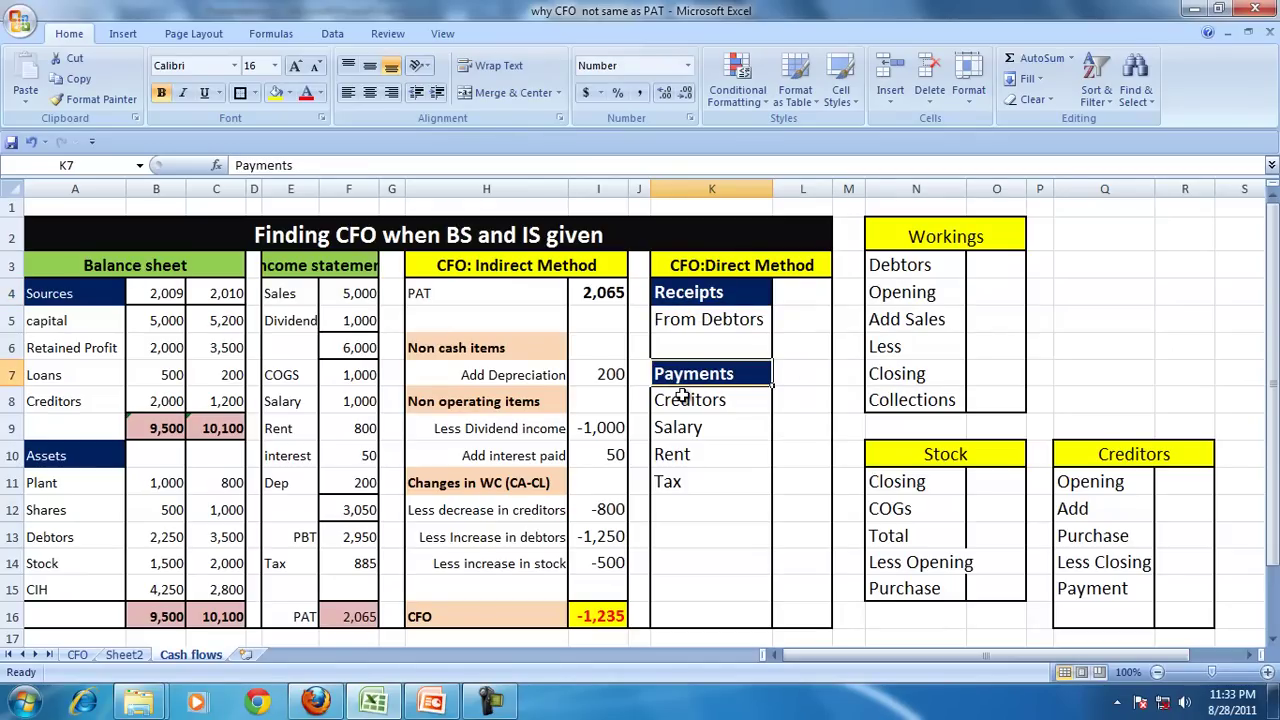
drag(502, 268, 446, 306)
click(446, 300)
click(440, 612)
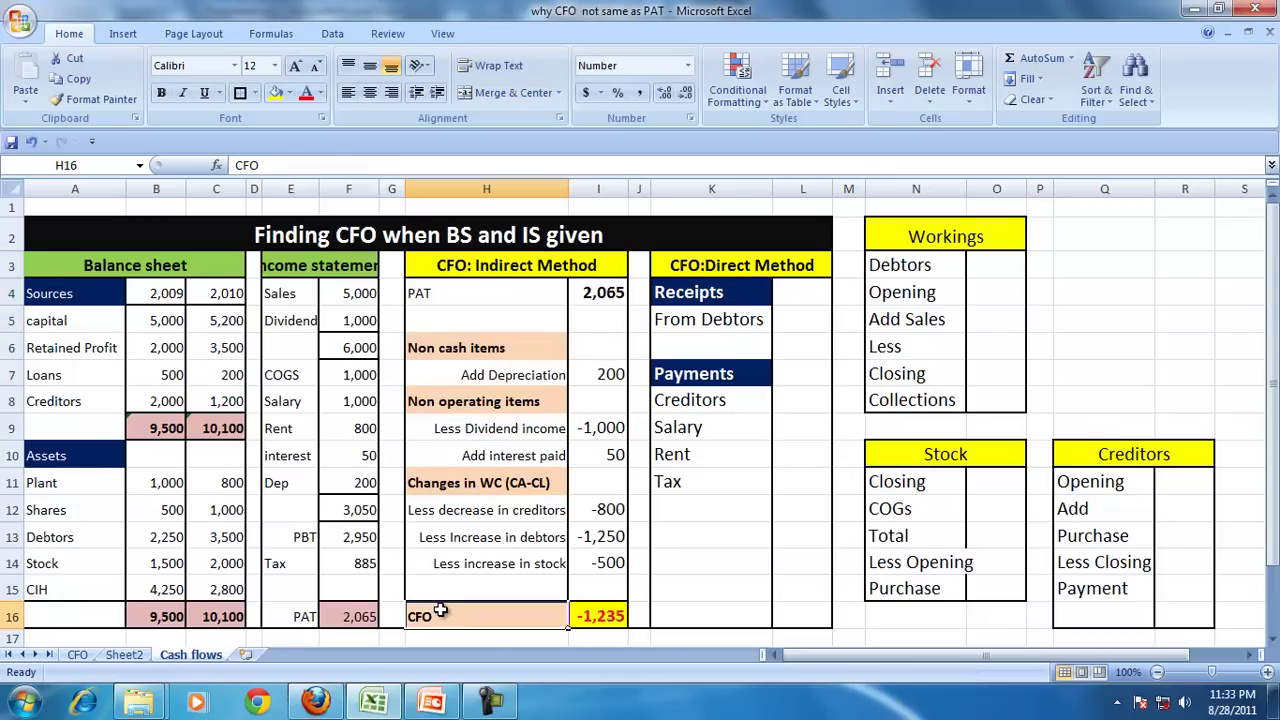
click(688, 293)
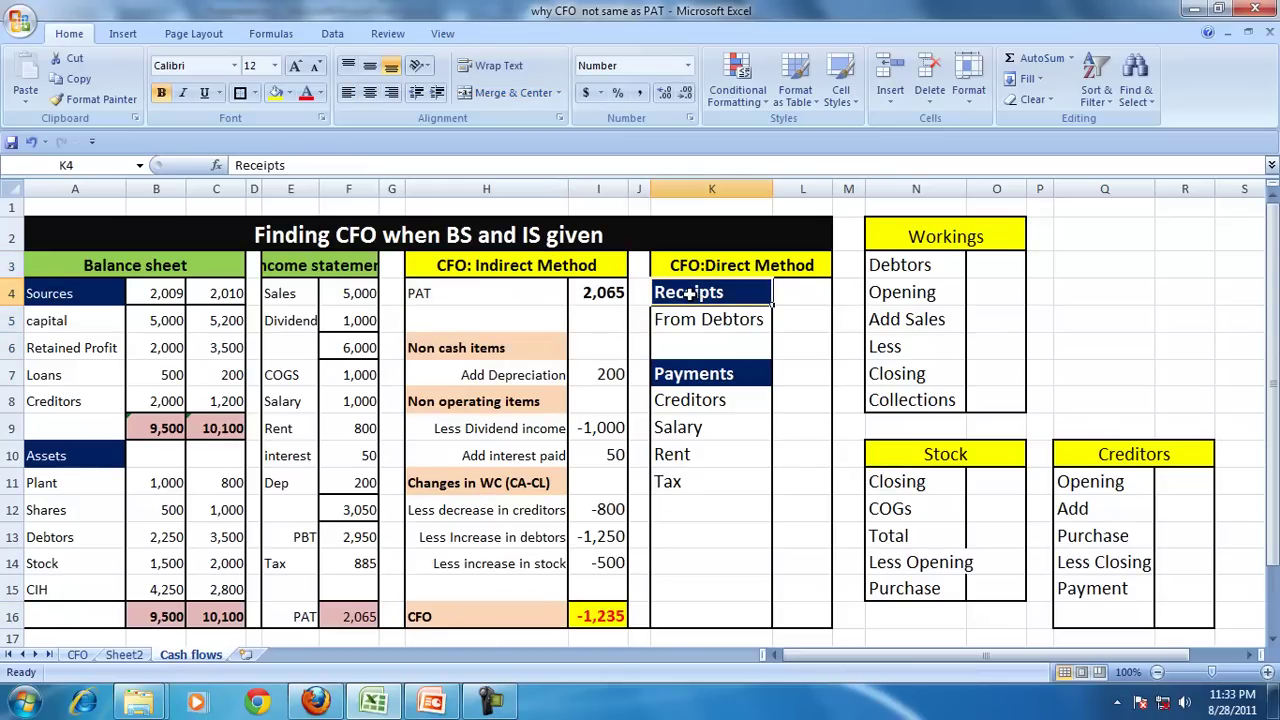
click(689, 369)
click(688, 318)
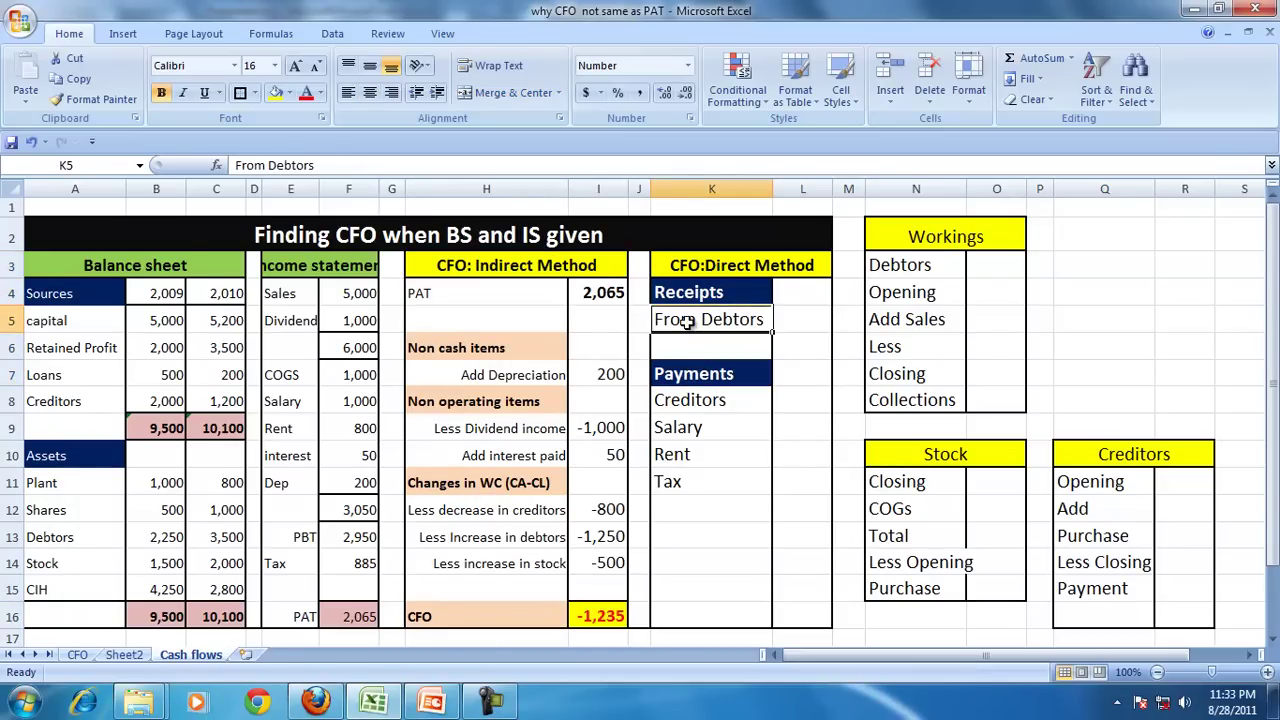
click(701, 401)
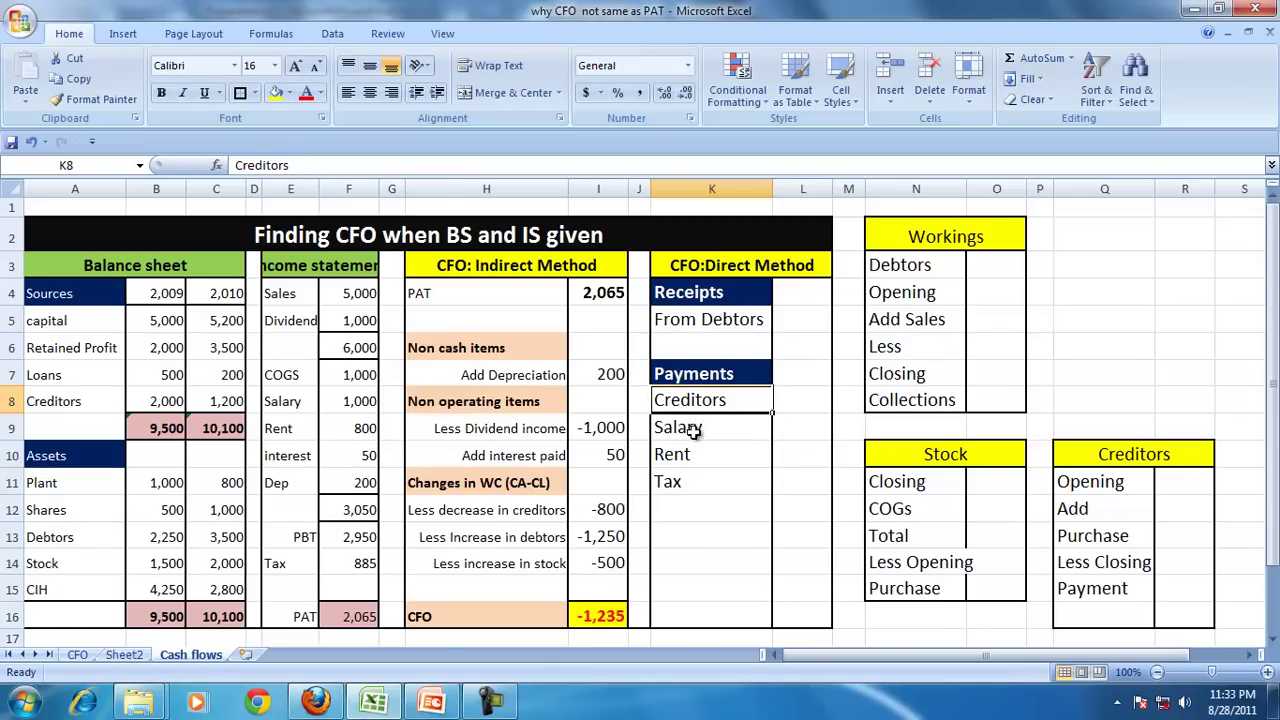
click(694, 430)
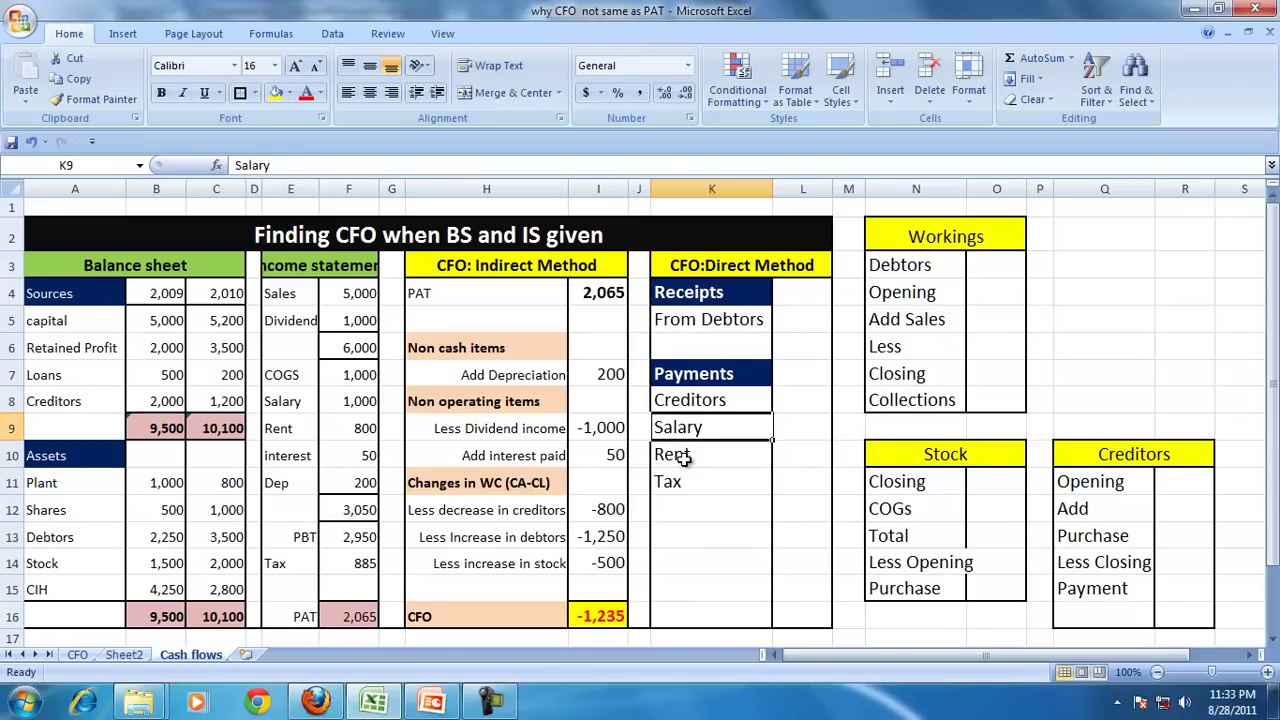
click(684, 456)
click(686, 482)
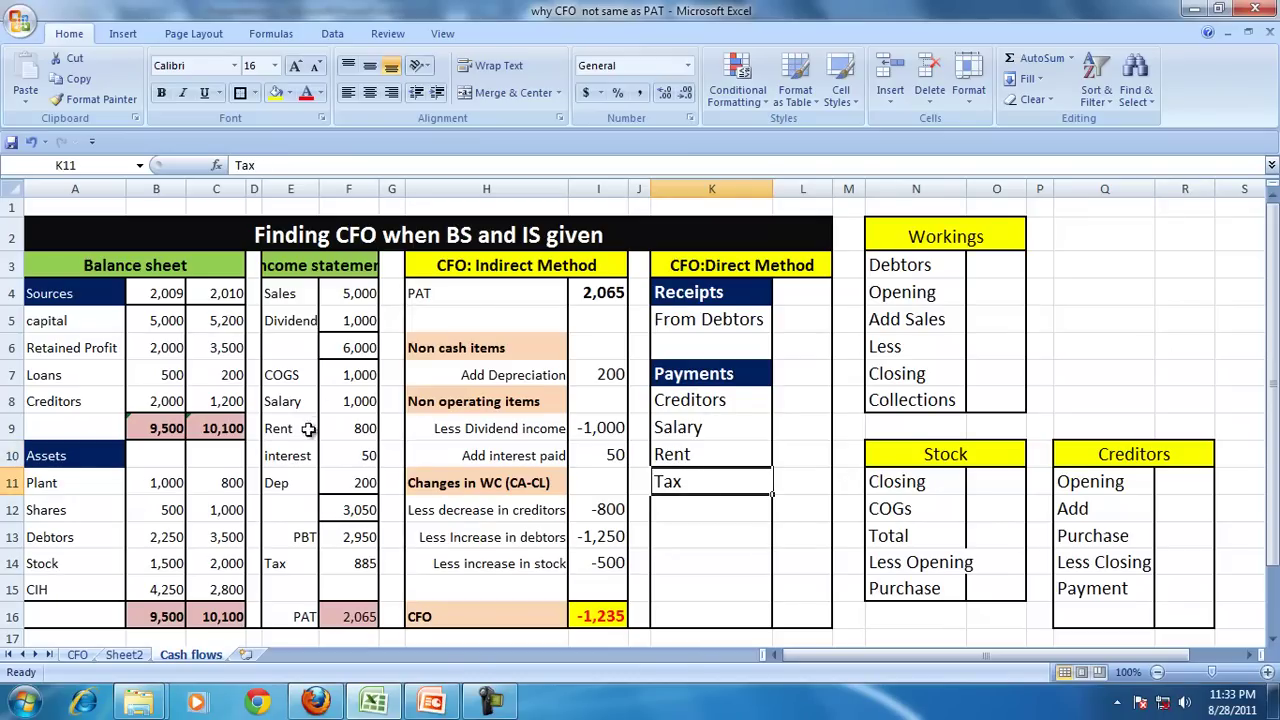
click(474, 259)
drag(474, 259, 605, 618)
click(685, 326)
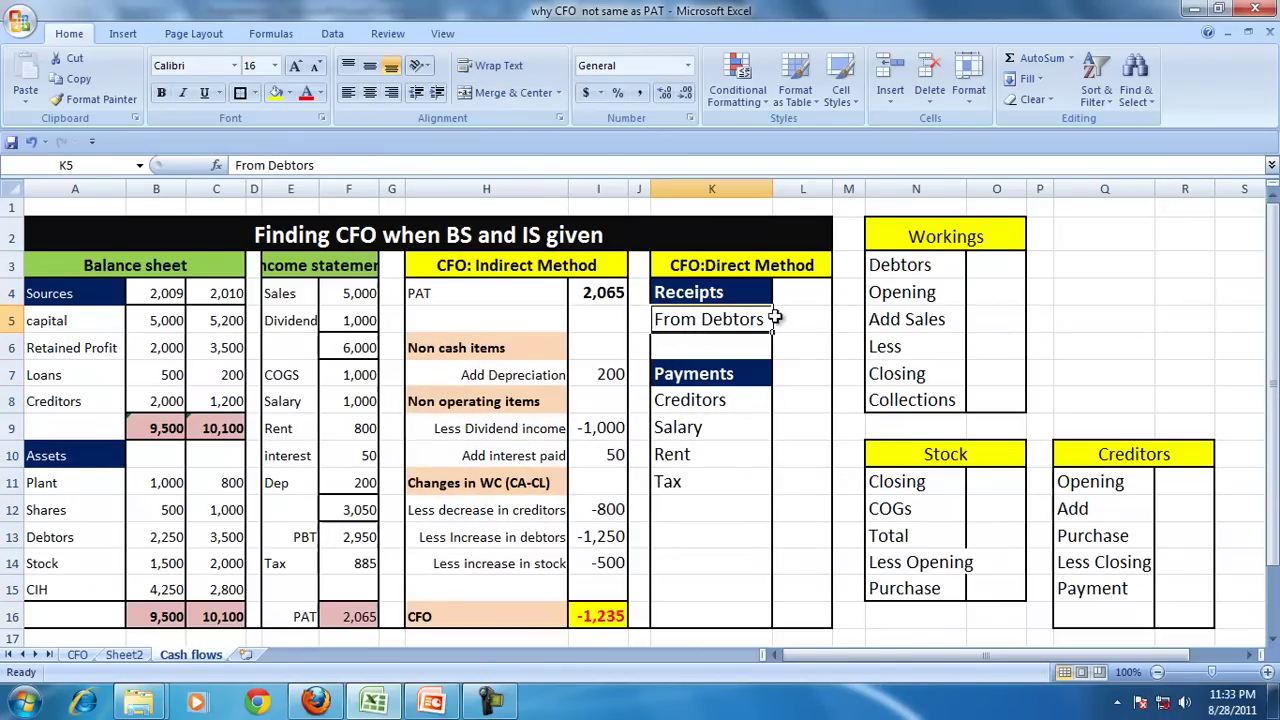
Step: In the Debtors workings, link Opening in O4 to the 2009 debtors in B13 and Add Sales in O5 to F4
click(992, 290)
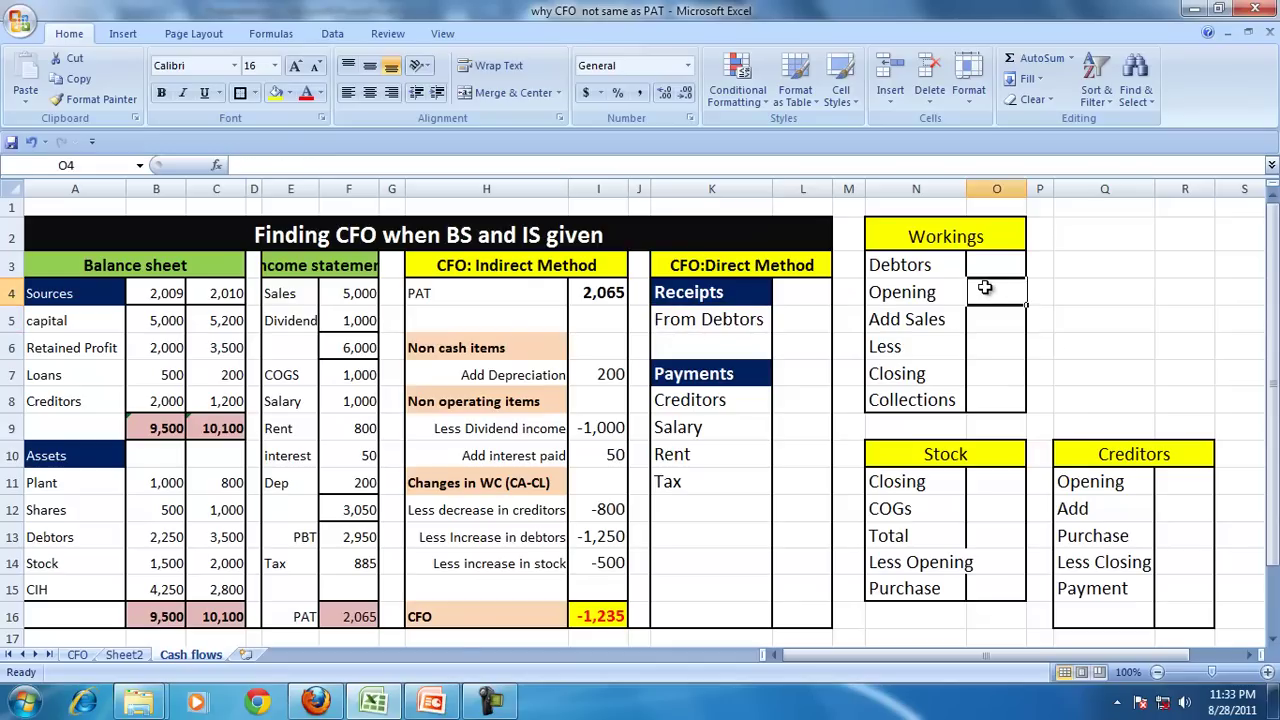
text(=)
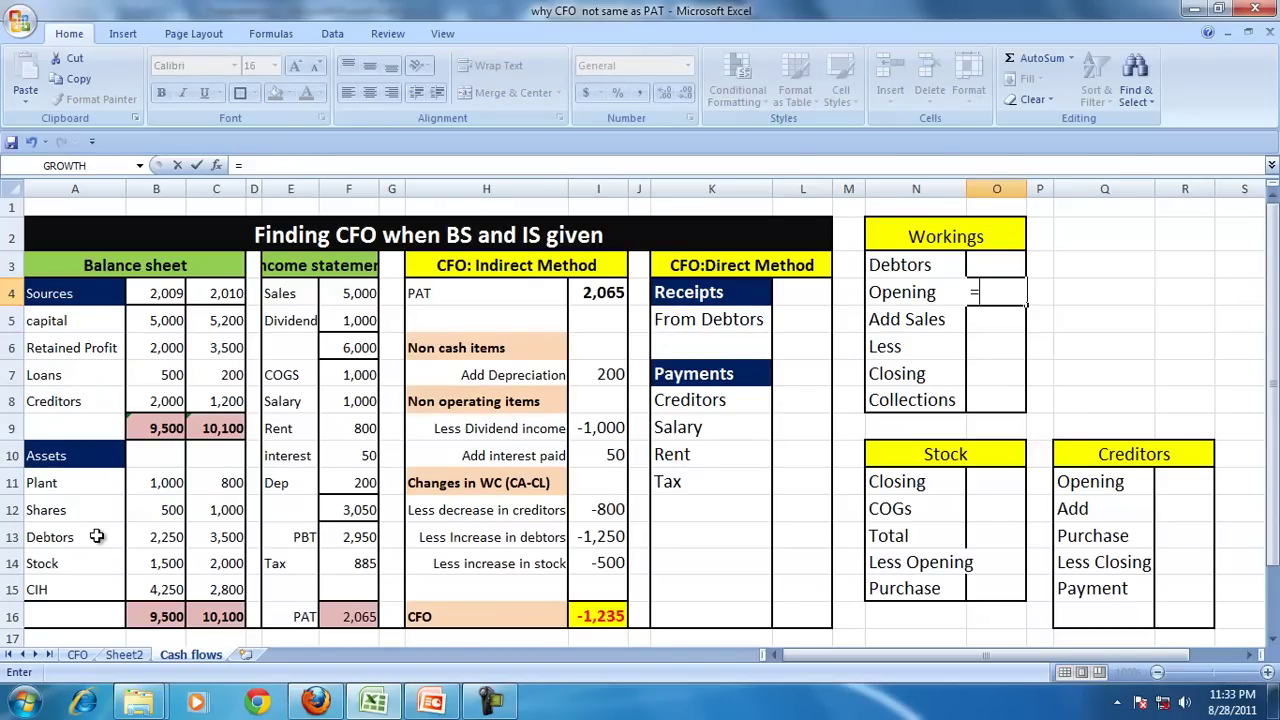
click(170, 539)
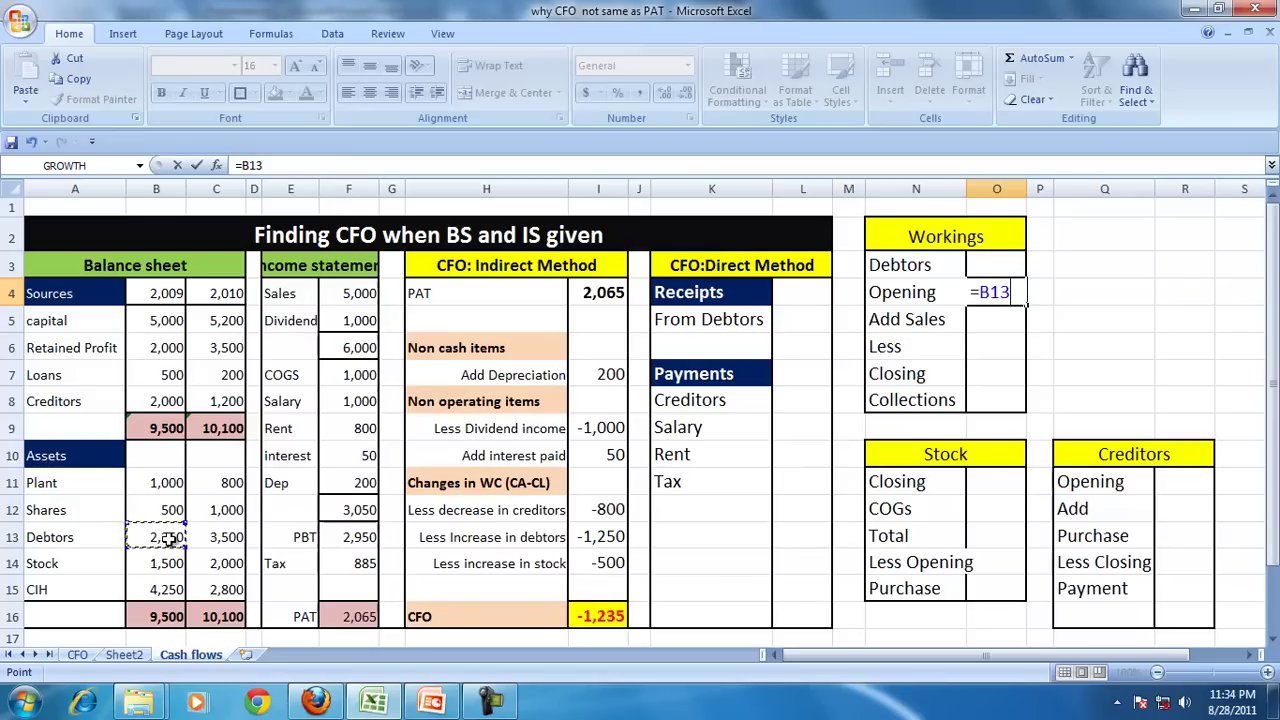
key(Return)
text(=)
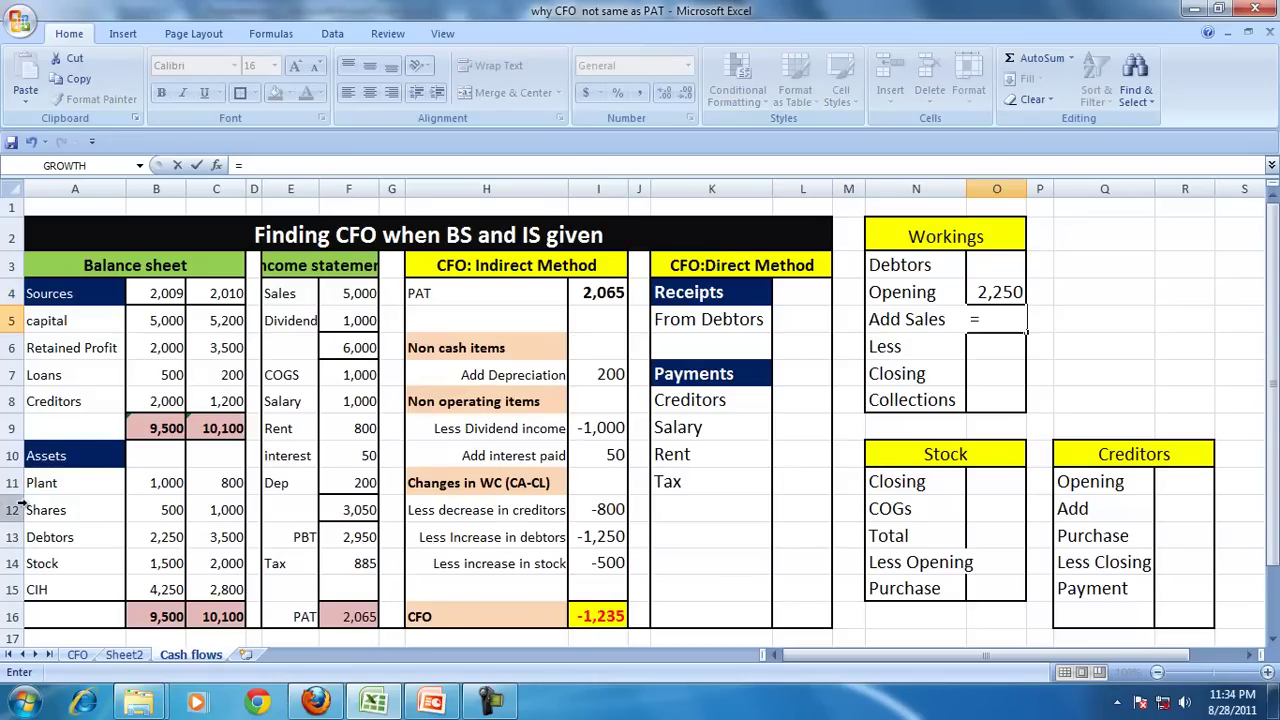
click(342, 296)
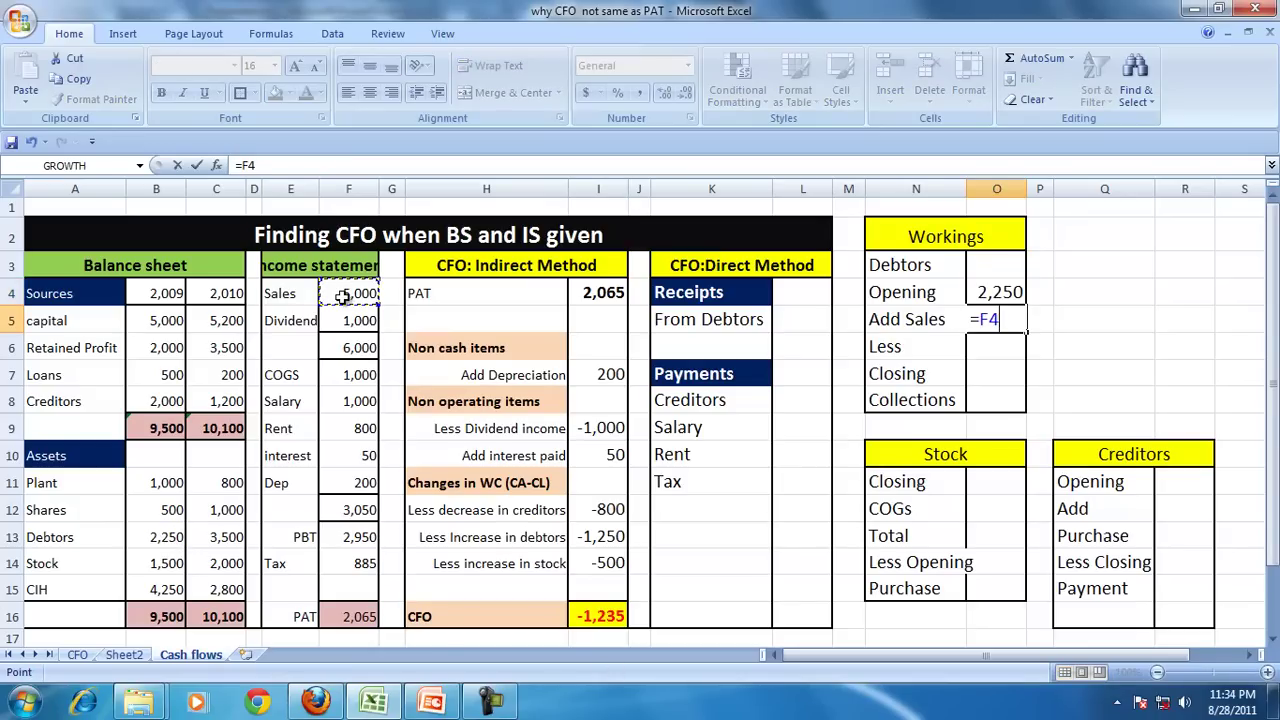
key(Return)
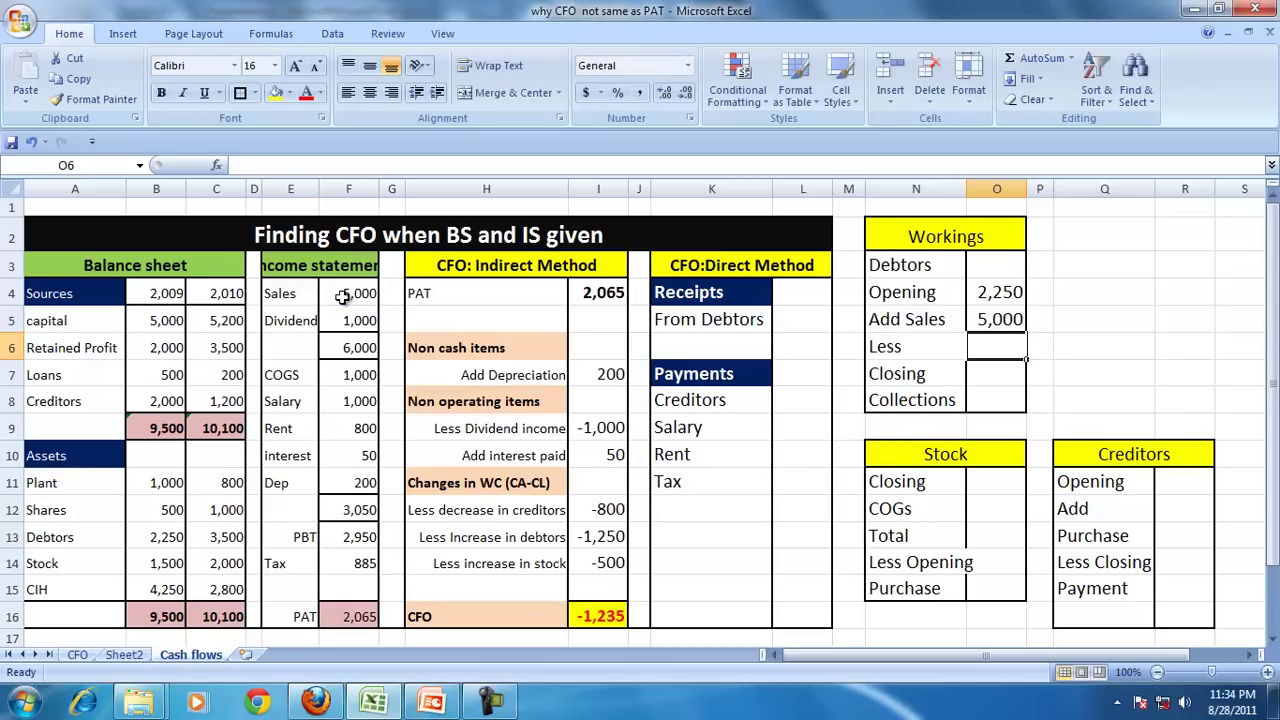
Step: Link the Closing debtors figure in O7 to the 2010 debtors balance in C13
click(995, 381)
text(=)
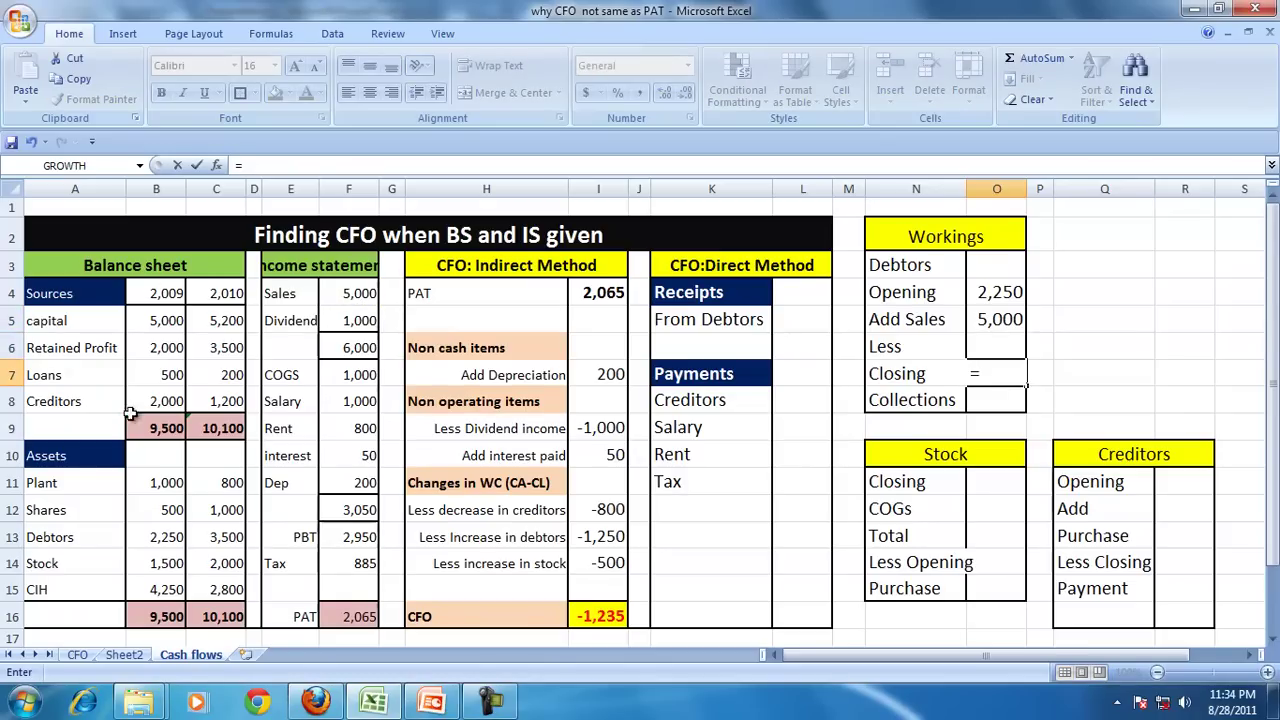
click(230, 538)
key(Return)
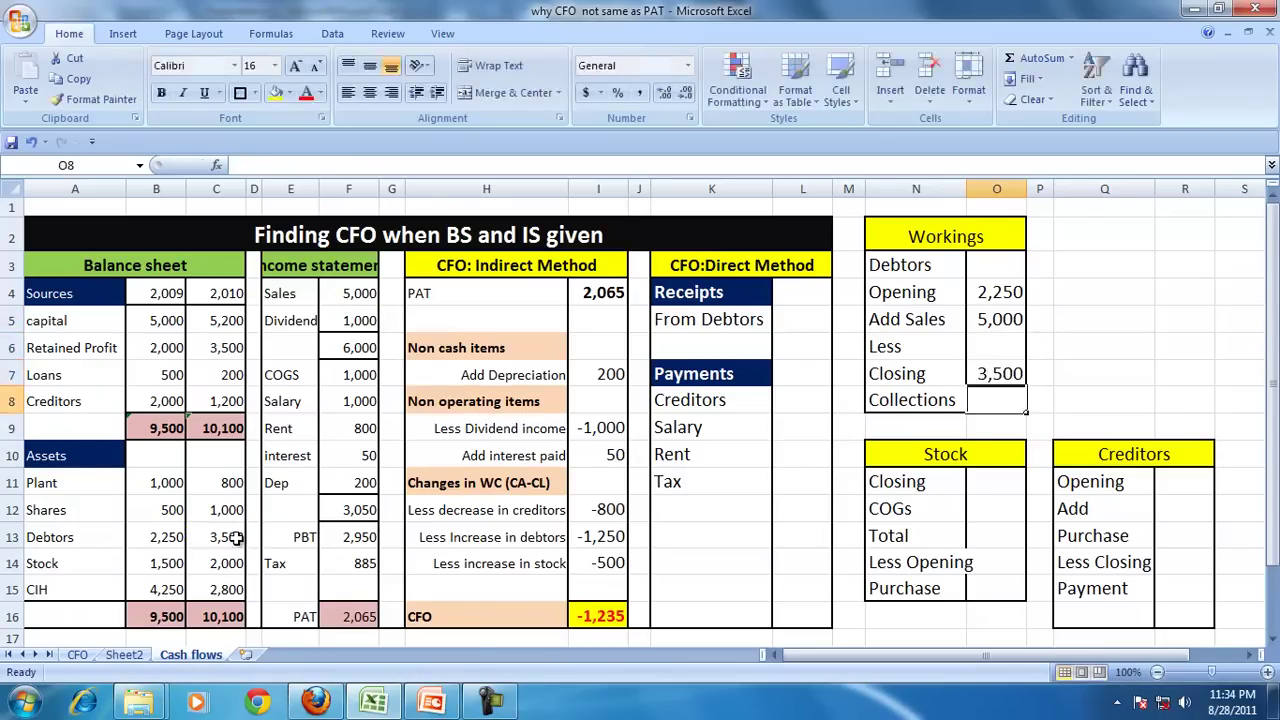
Step: Calculate Collections in O8 as opening debtors plus sales minus closing debtors with the formula =O4+O5-O7
click(980, 292)
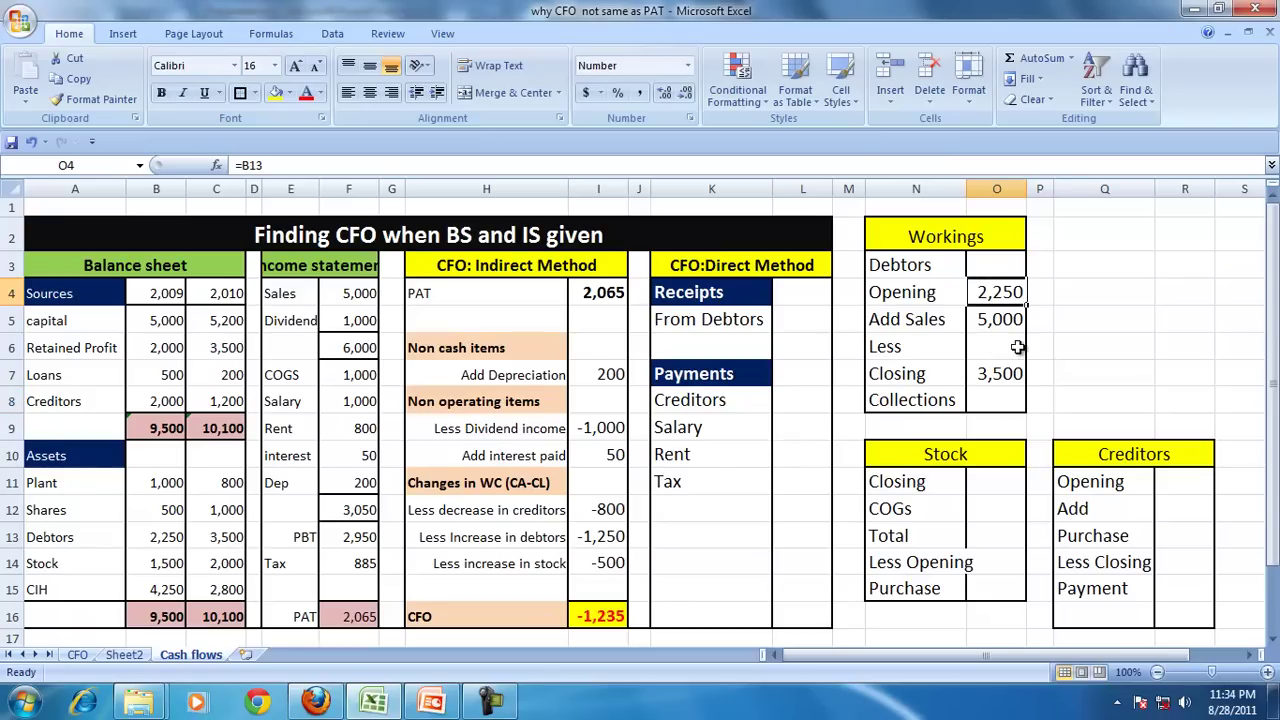
click(1003, 318)
click(994, 380)
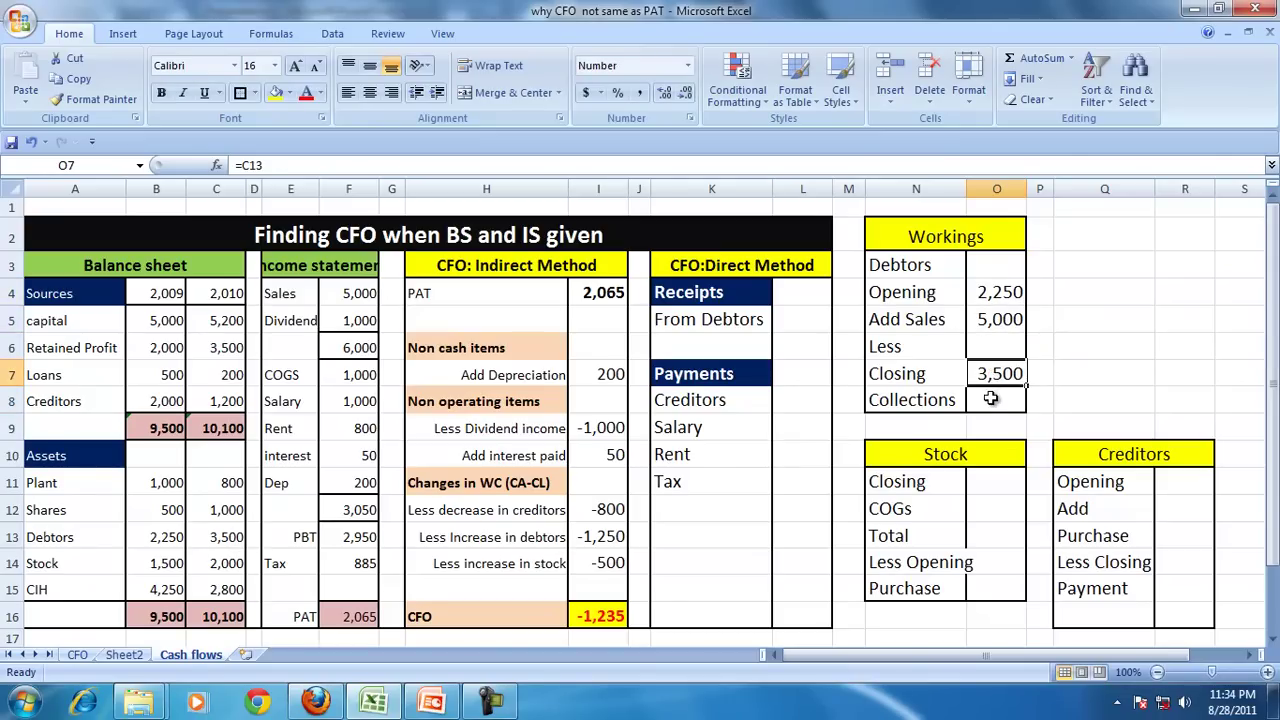
click(990, 396)
text(=)
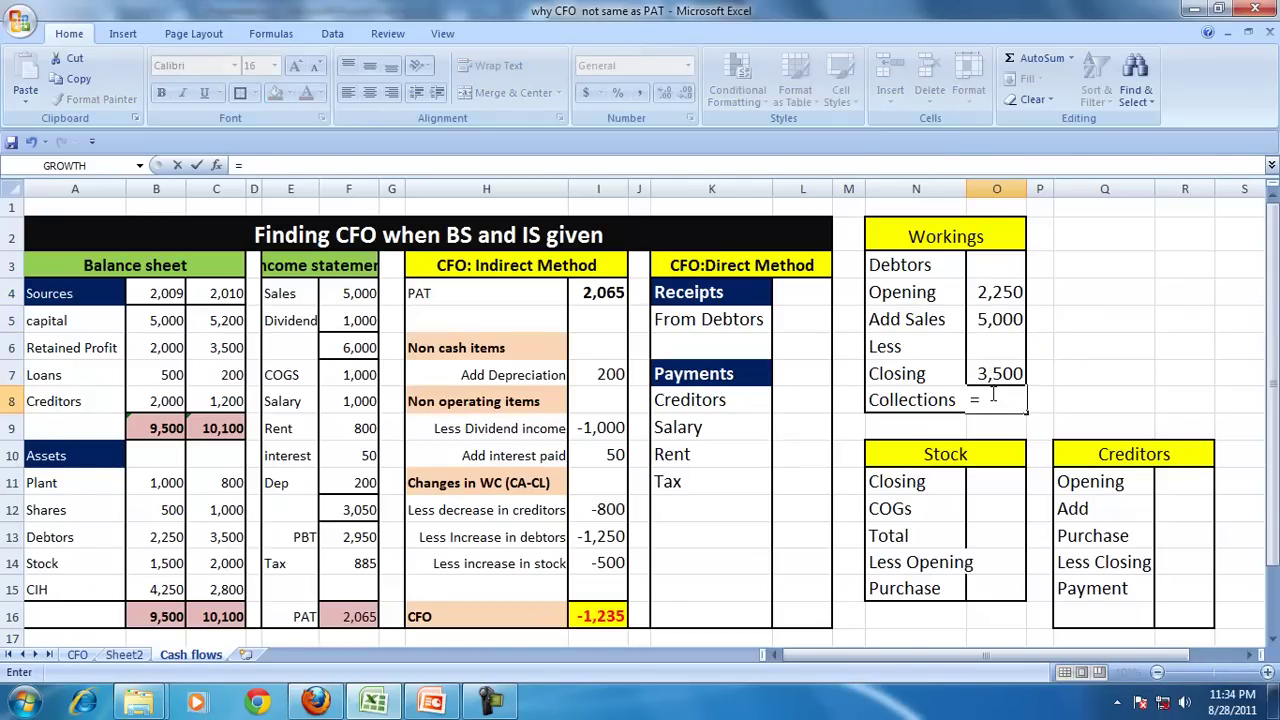
key(Up)
key(Up)
key(Up)
key(Up)
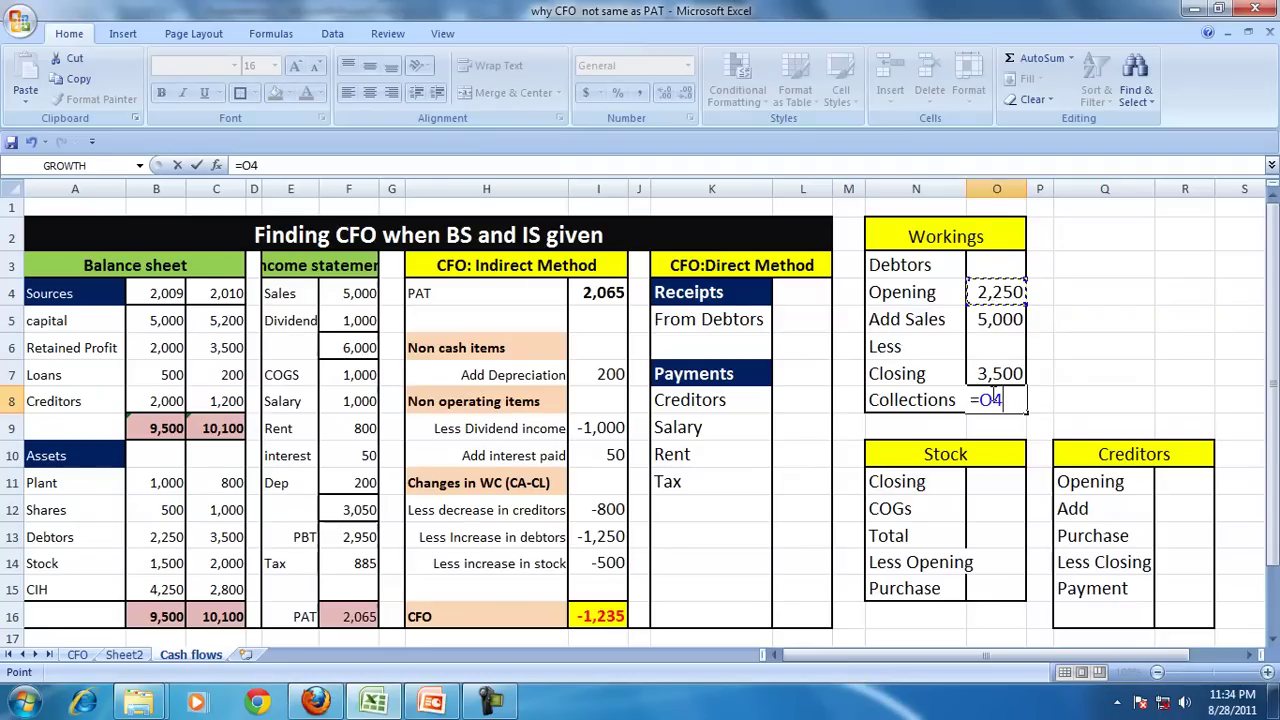
text(+)
key(Up)
key(Up)
key(Up)
key(Up)
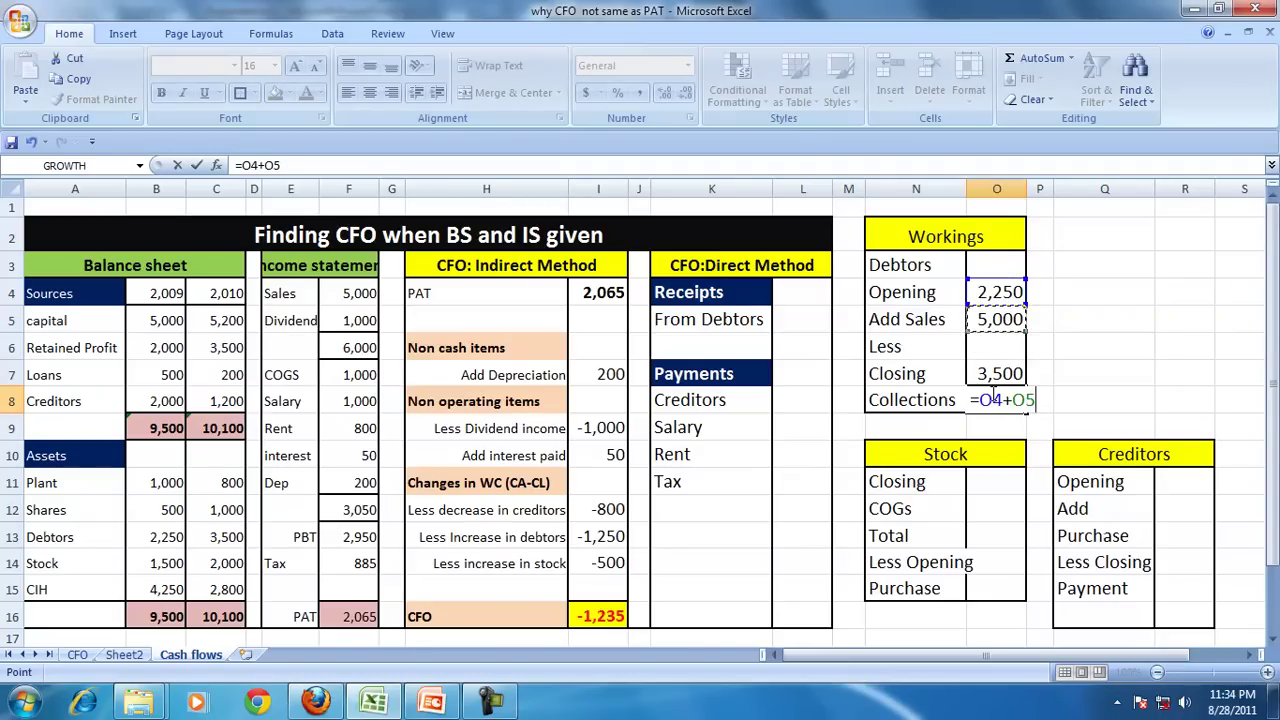
click(984, 320)
text(-)
click(1014, 373)
key(Return)
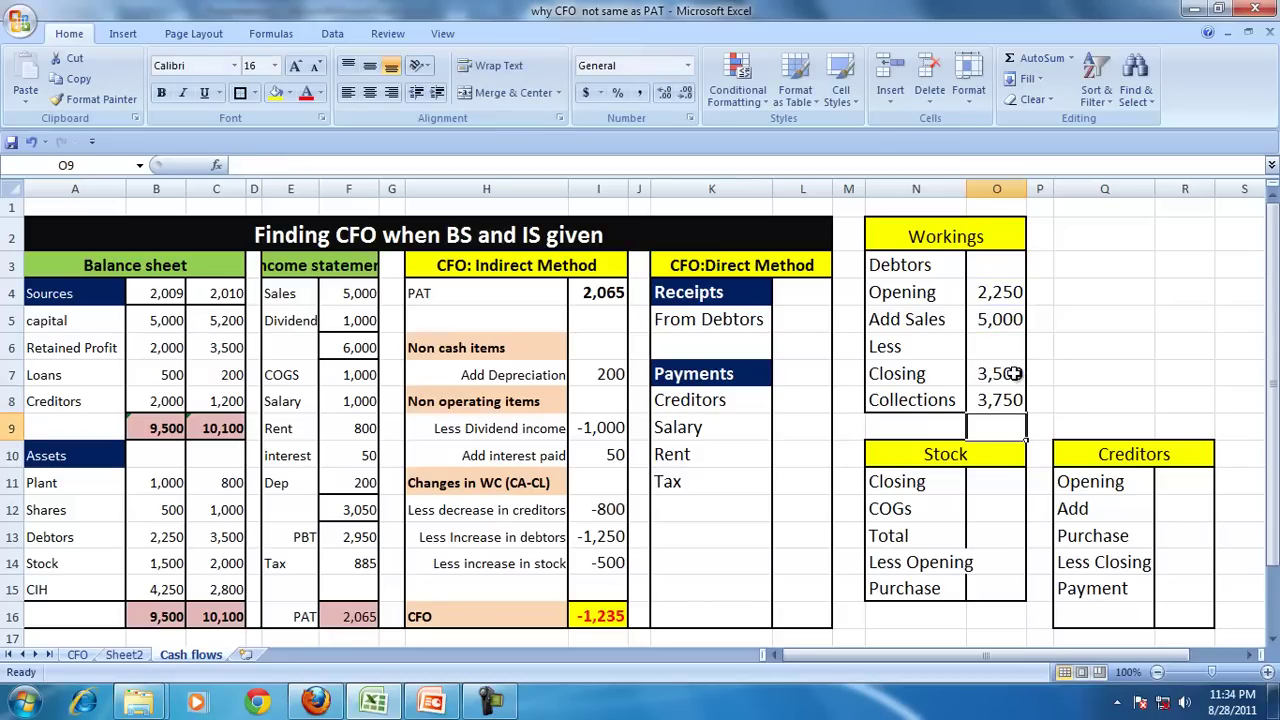
Step: Link the From Debtors receipt in L5 of the direct method to the Collections figure in O8
click(795, 322)
text(=)
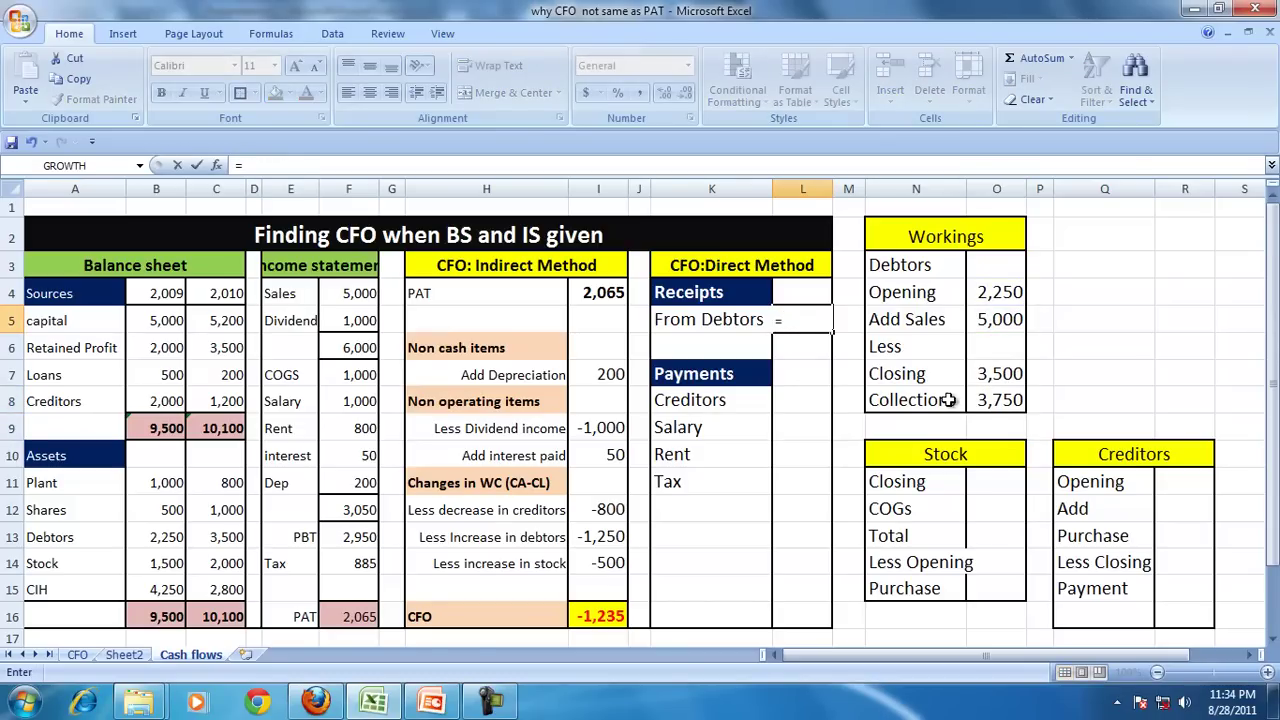
click(1000, 400)
key(Return)
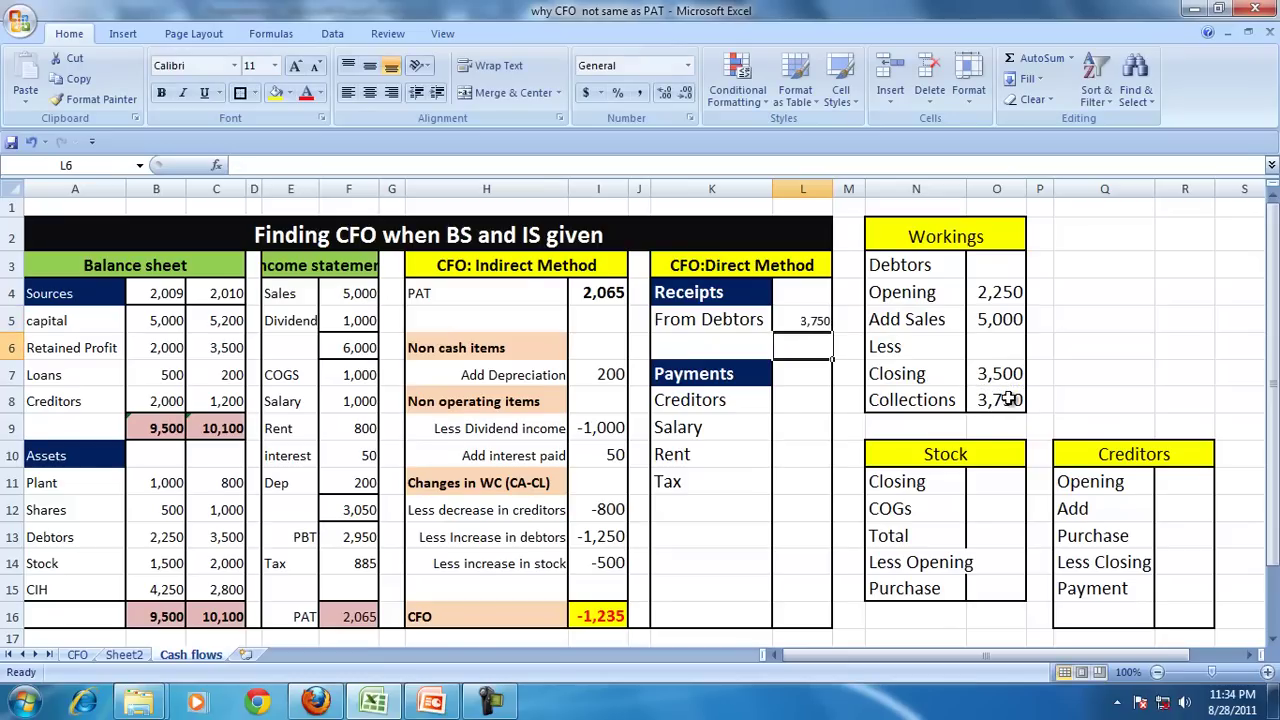
Step: Copy the formatting of O4 onto the direct method amounts in L5:L16 and reapply the border to the table K3:L16
click(988, 290)
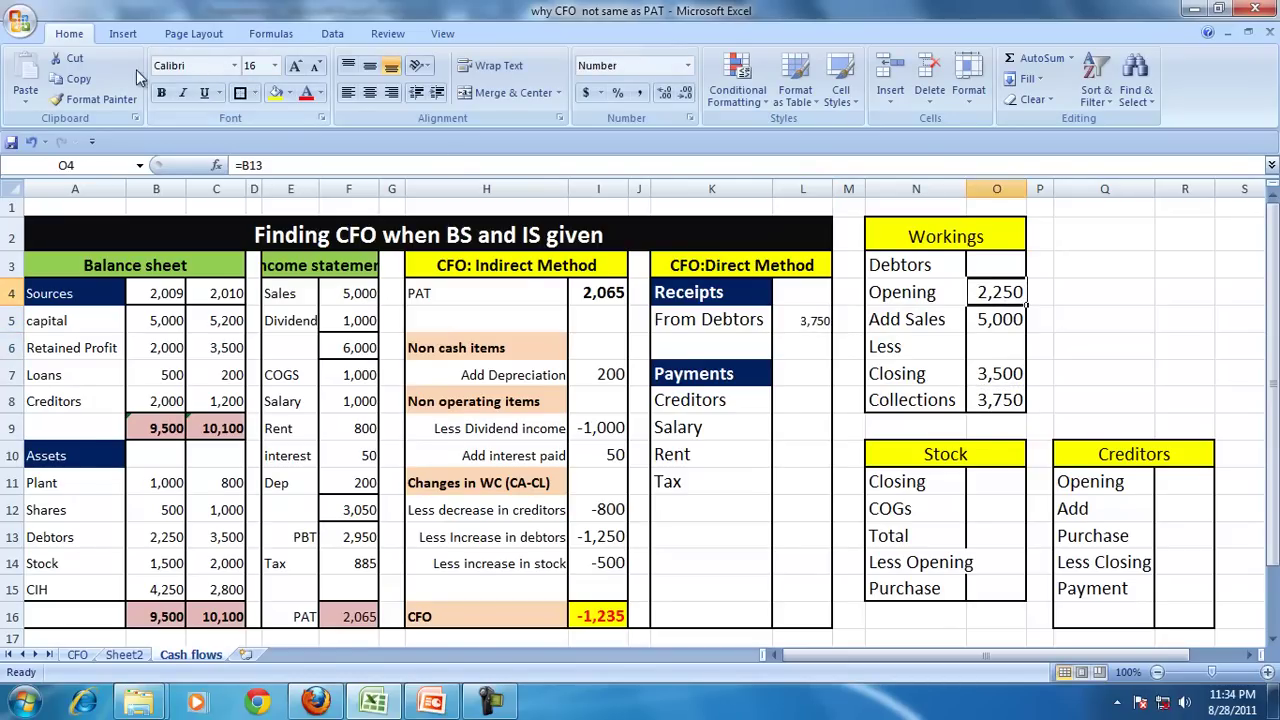
click(100, 99)
drag(806, 320, 786, 609)
click(1113, 313)
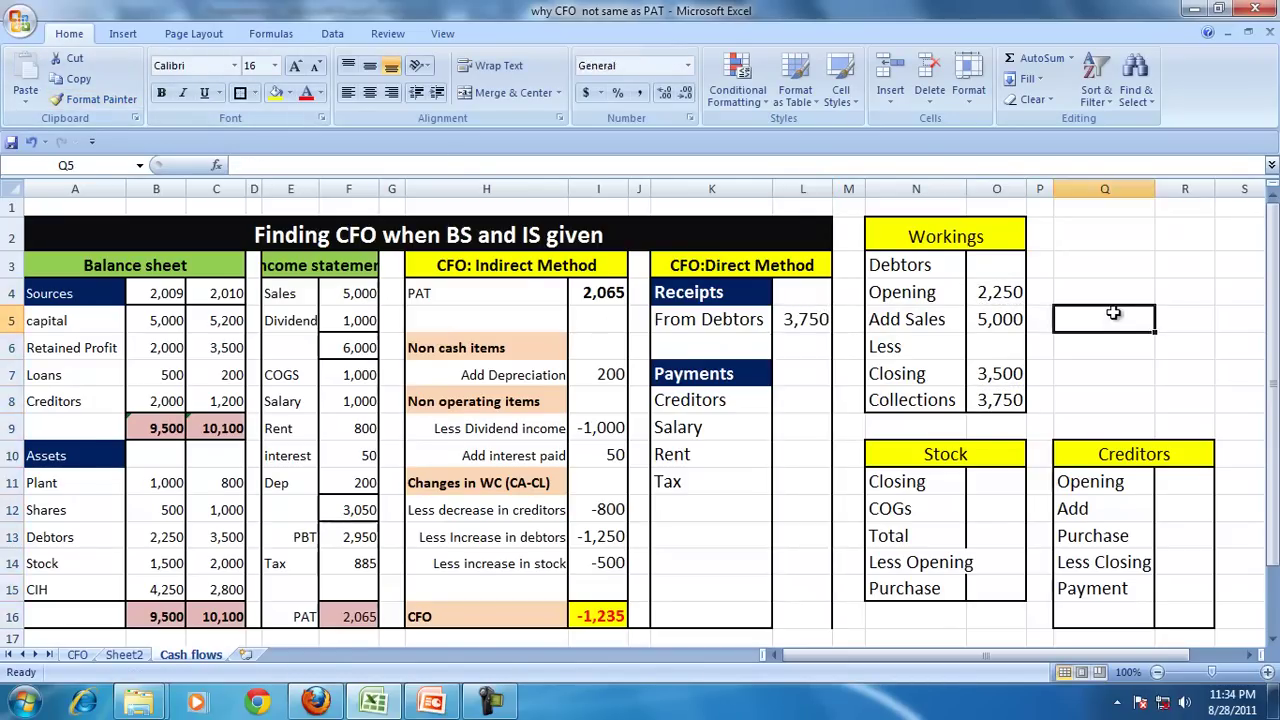
drag(771, 263, 777, 623)
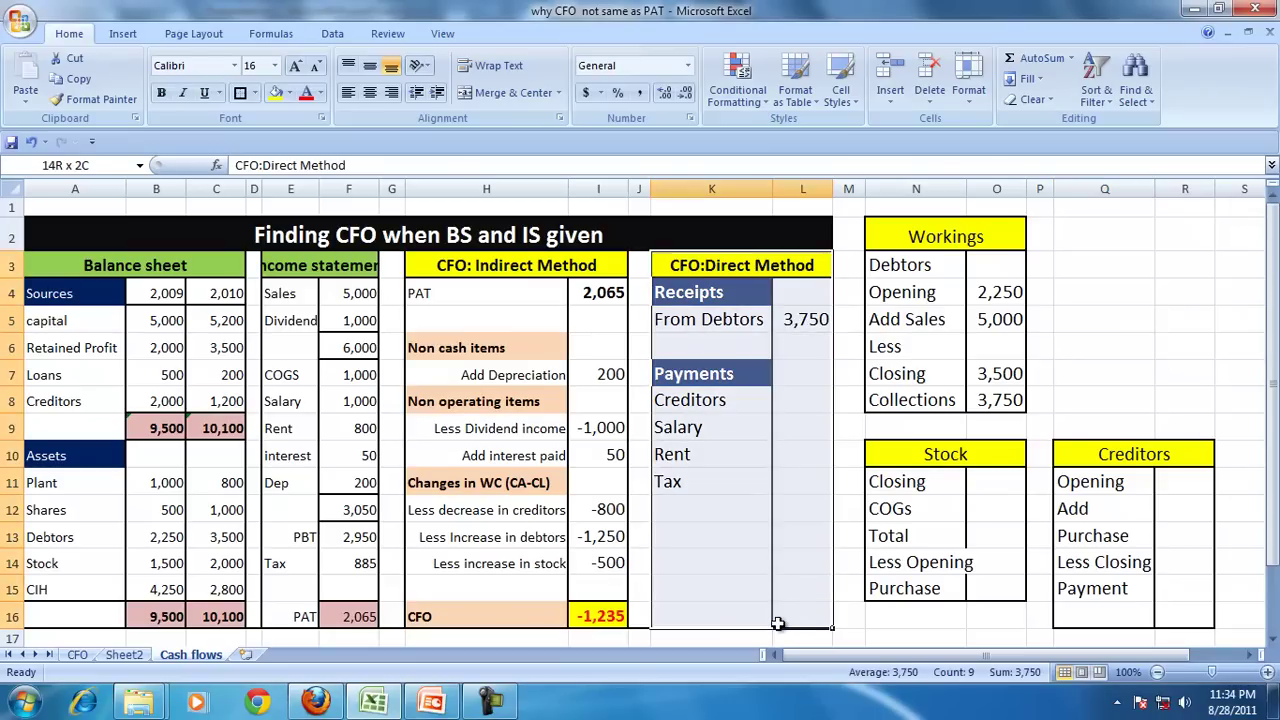
click(240, 93)
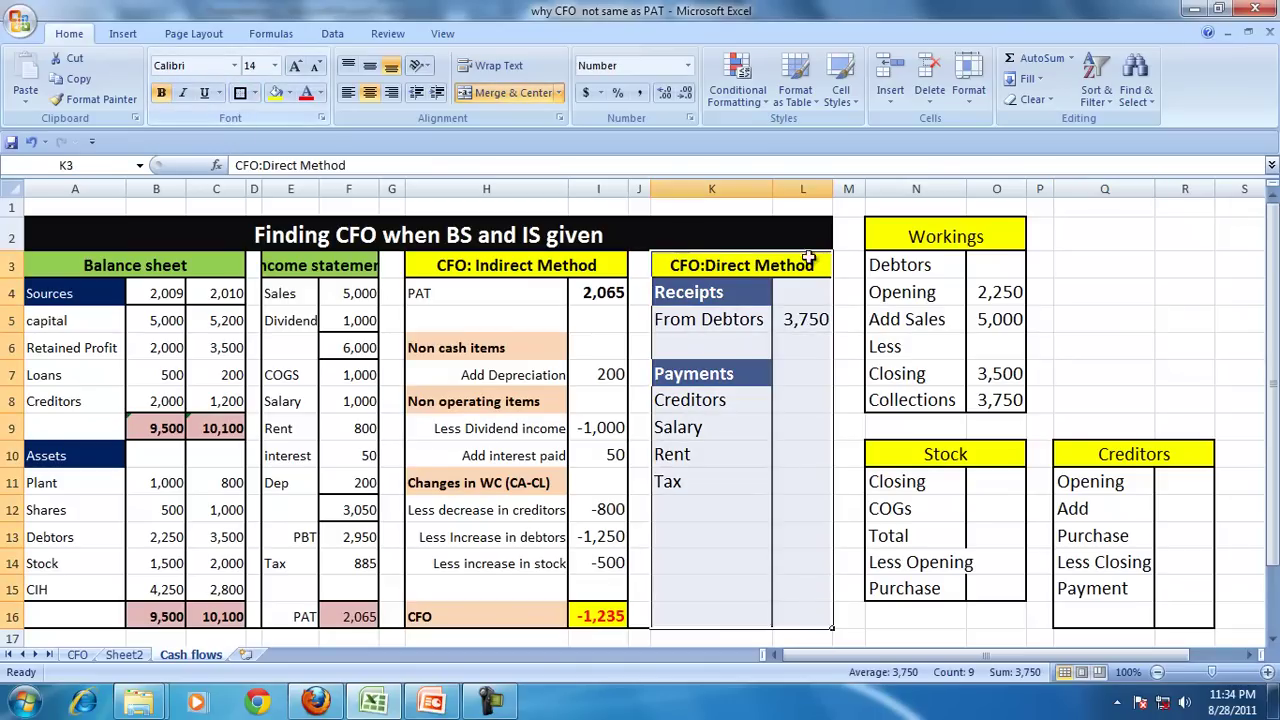
Step: Review how the debtors workings lead from opening balance, sales and closing balance to collections, and compare with the income statement items
click(908, 293)
click(905, 377)
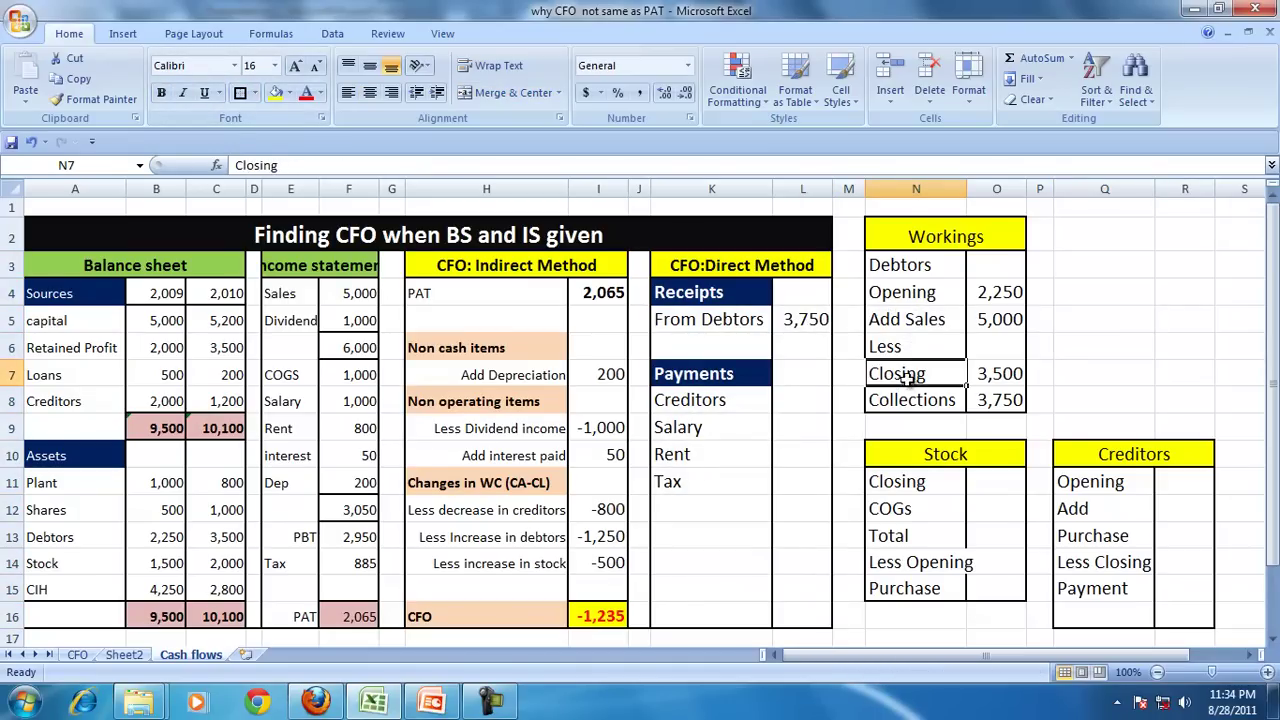
click(903, 320)
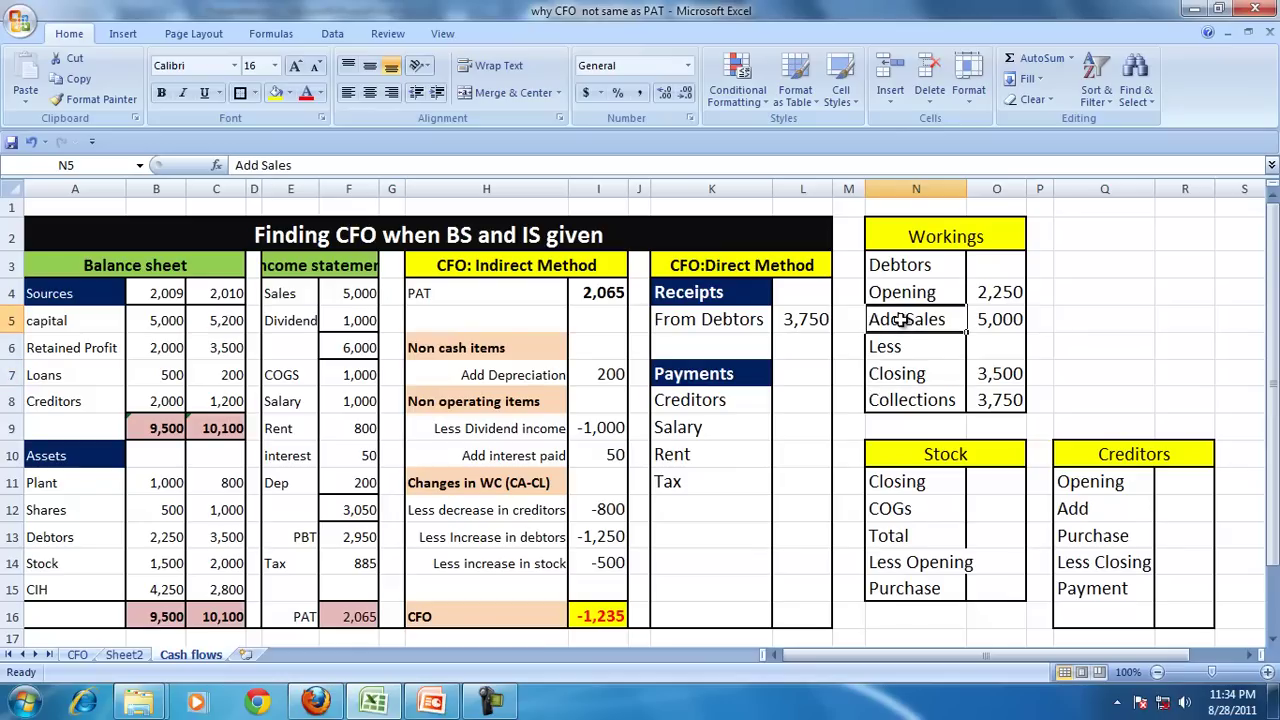
click(1010, 289)
click(1001, 318)
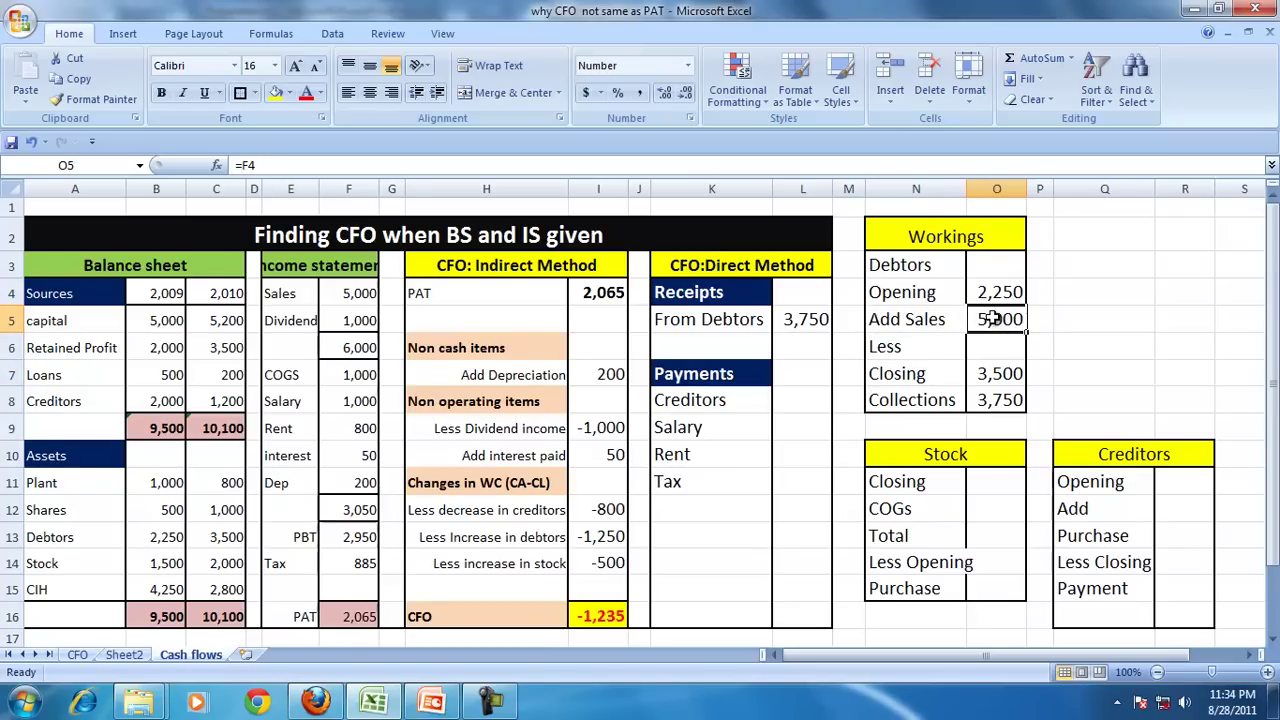
click(1003, 376)
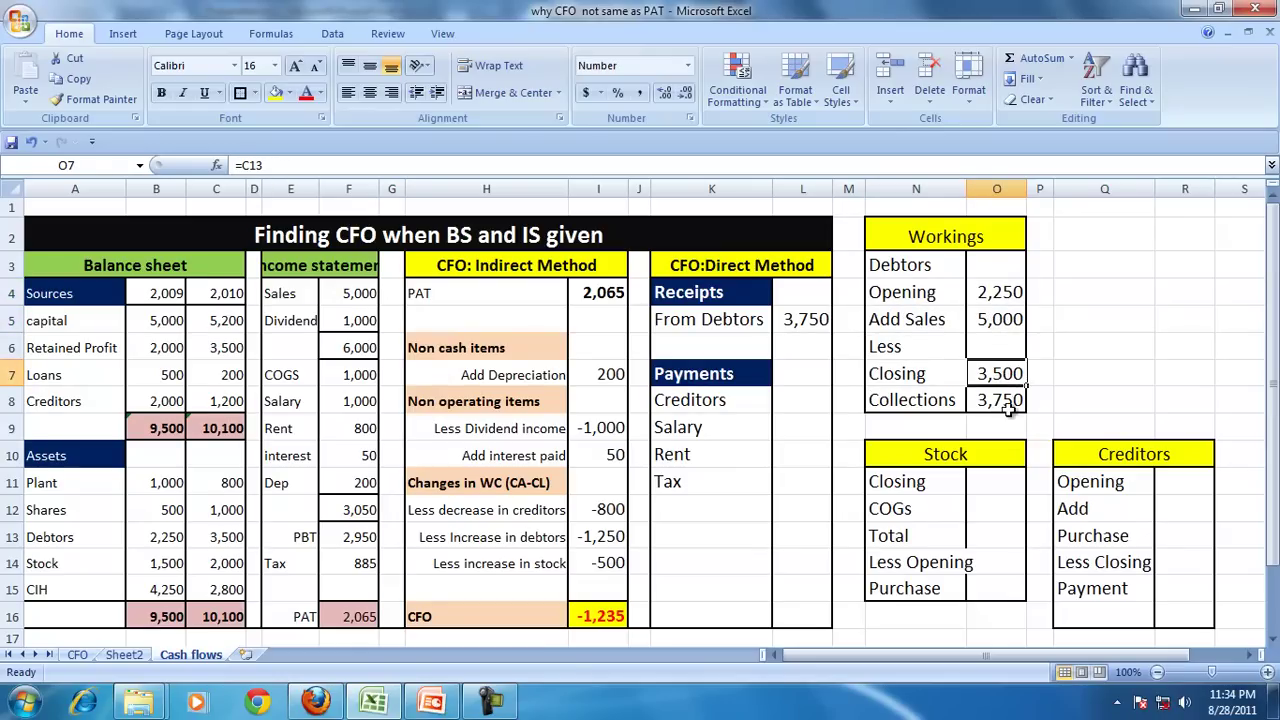
click(1007, 403)
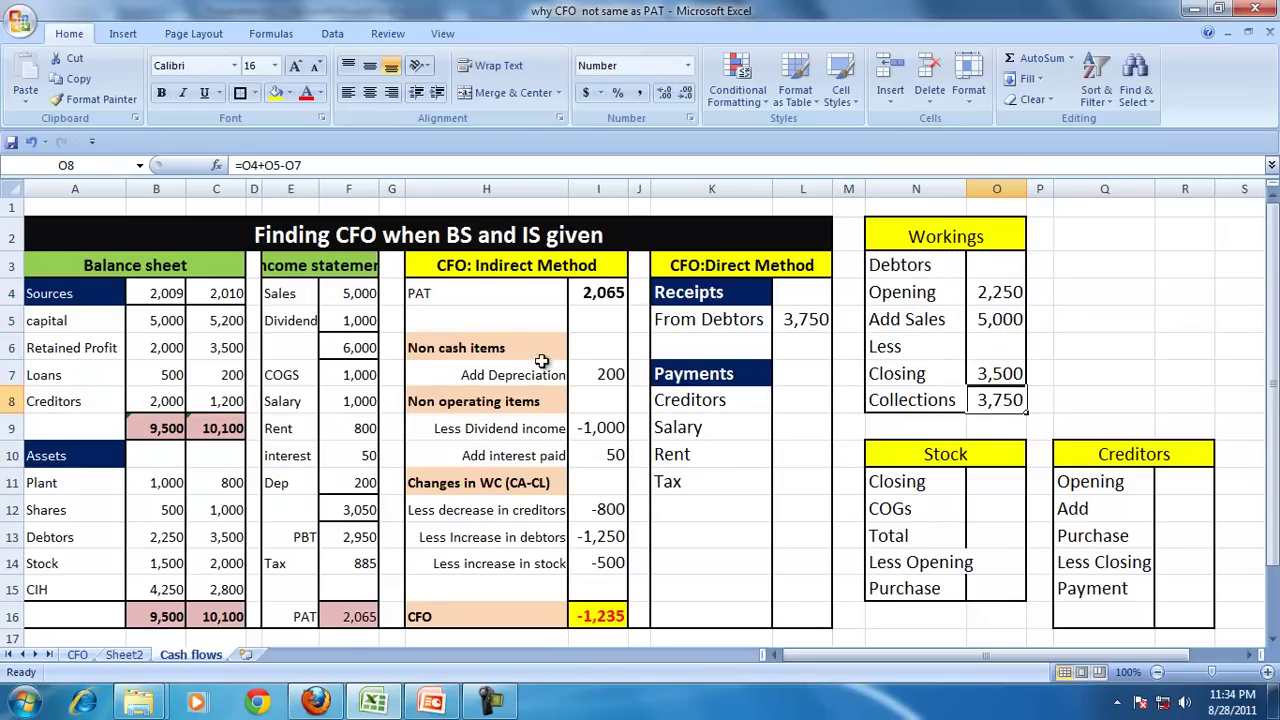
drag(284, 294, 304, 535)
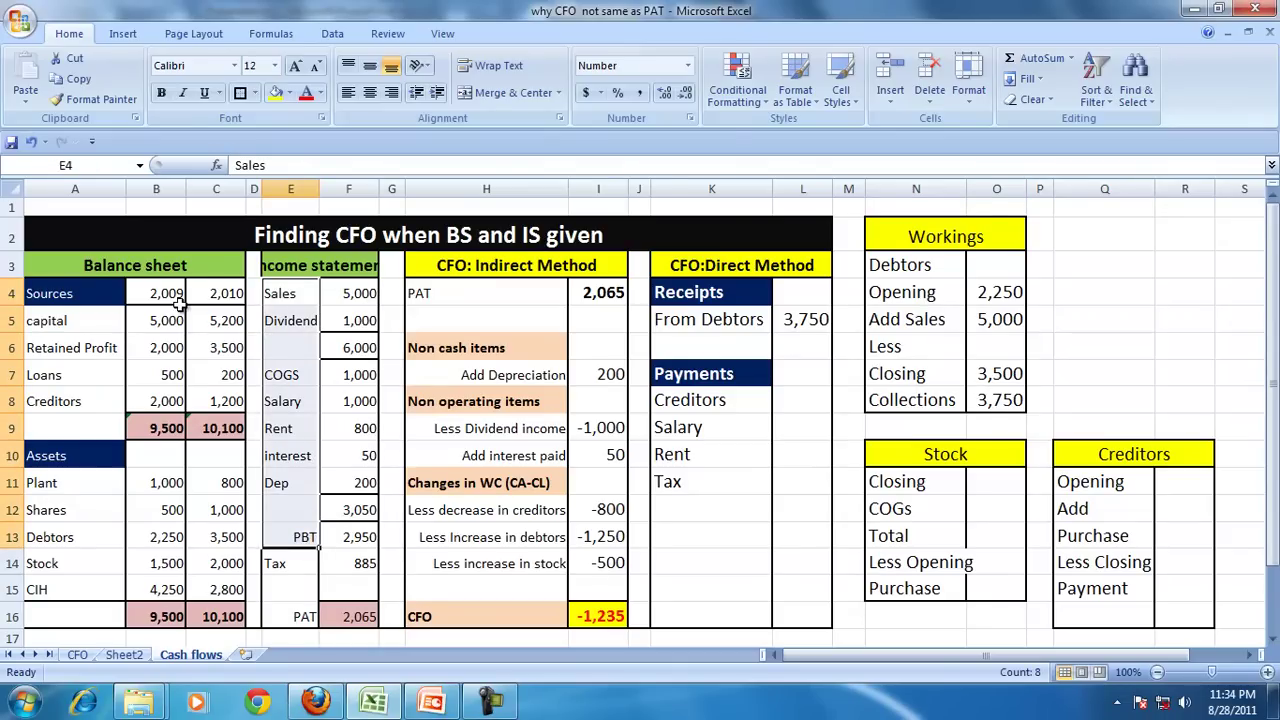
Step: Highlight the Collections amount in O8 with a light green fill
click(996, 406)
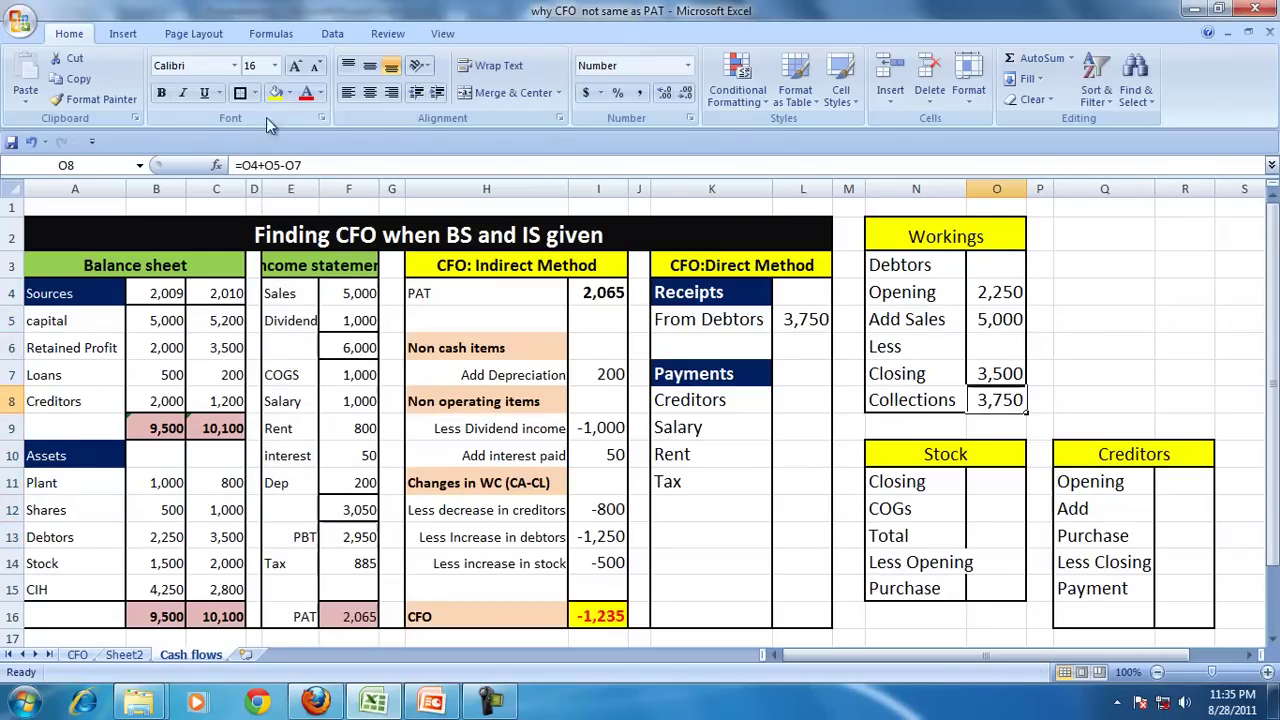
click(289, 93)
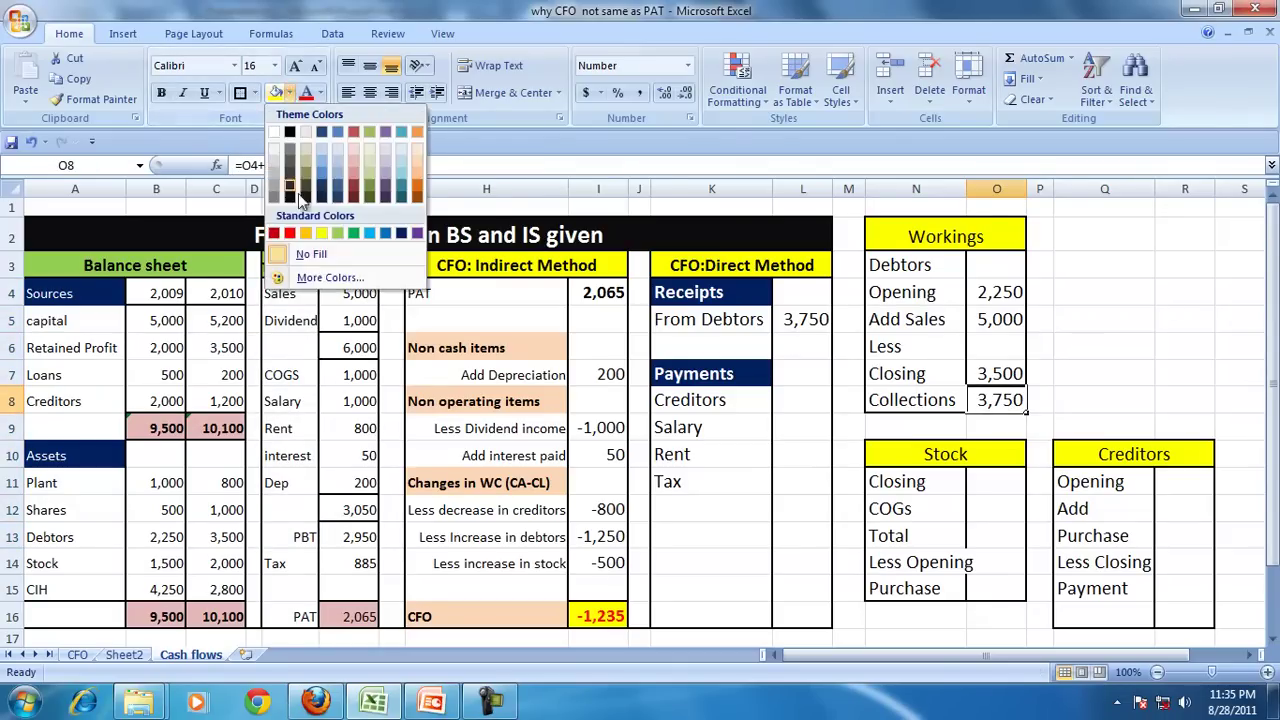
click(337, 237)
click(1090, 346)
click(980, 403)
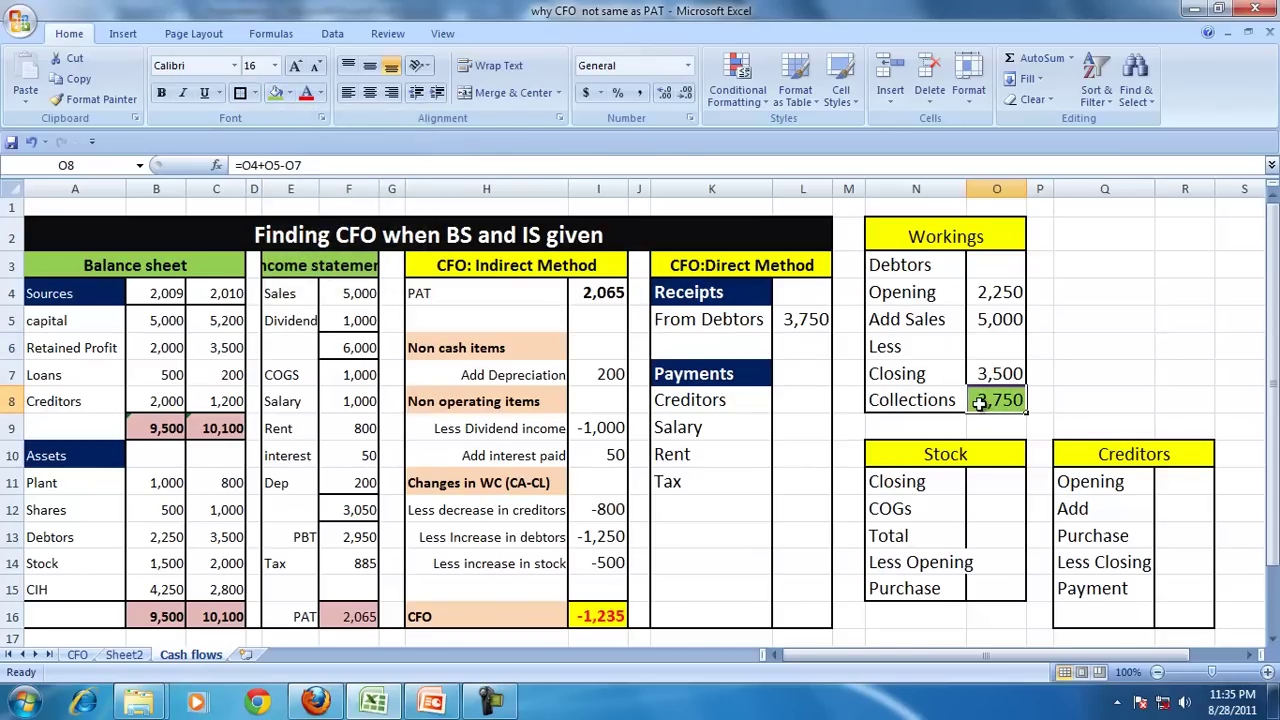
Step: Link the Closing stock in O11 of the Stock workings to the 2010 stock balance in C14
click(801, 404)
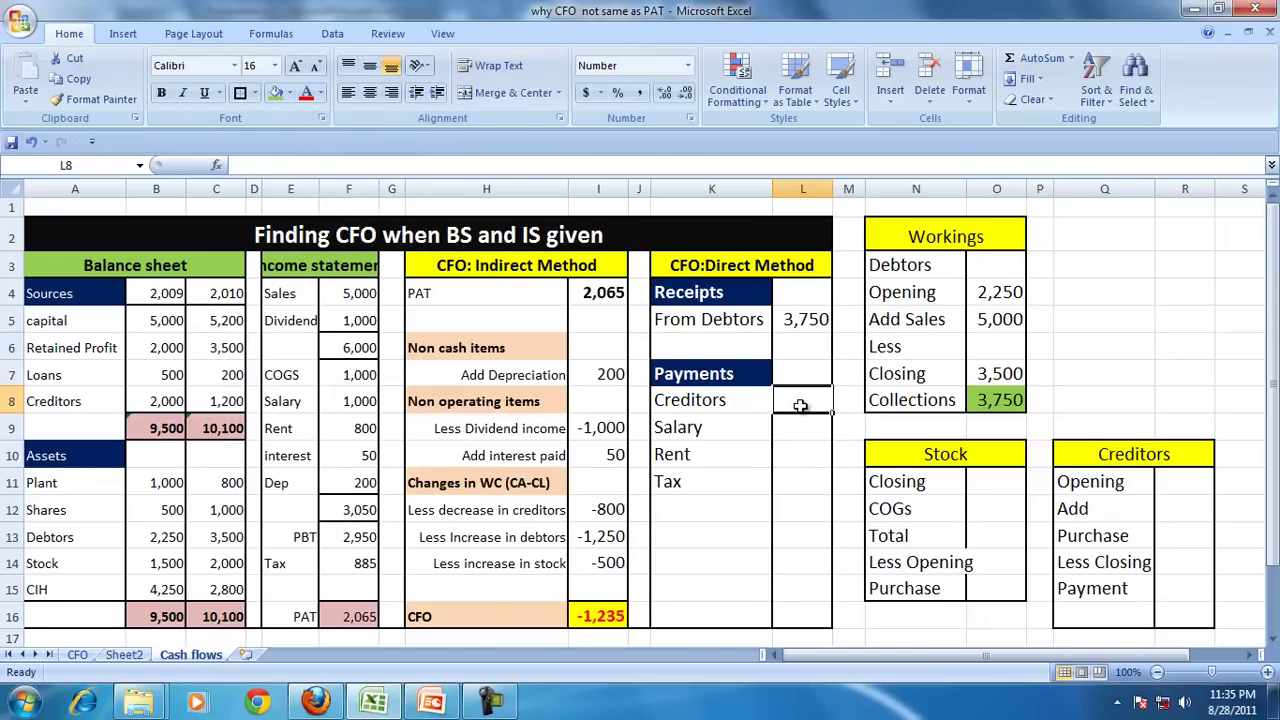
click(1137, 443)
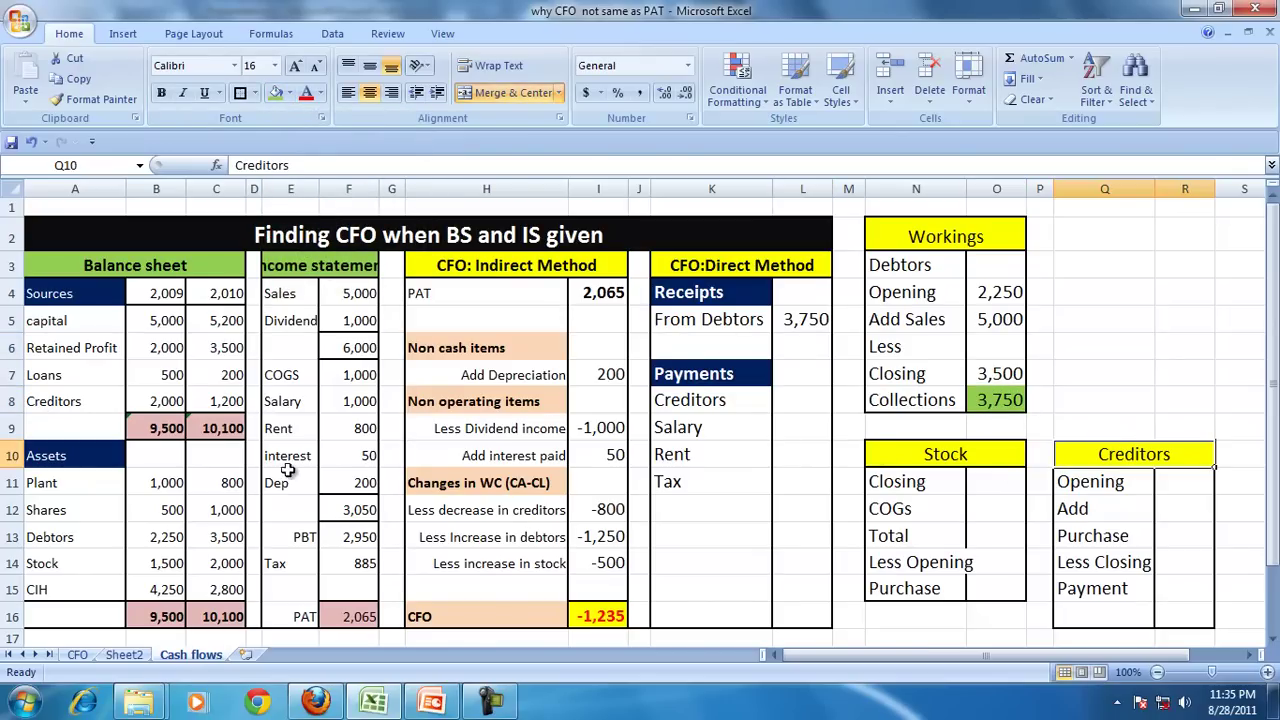
click(50, 566)
click(62, 404)
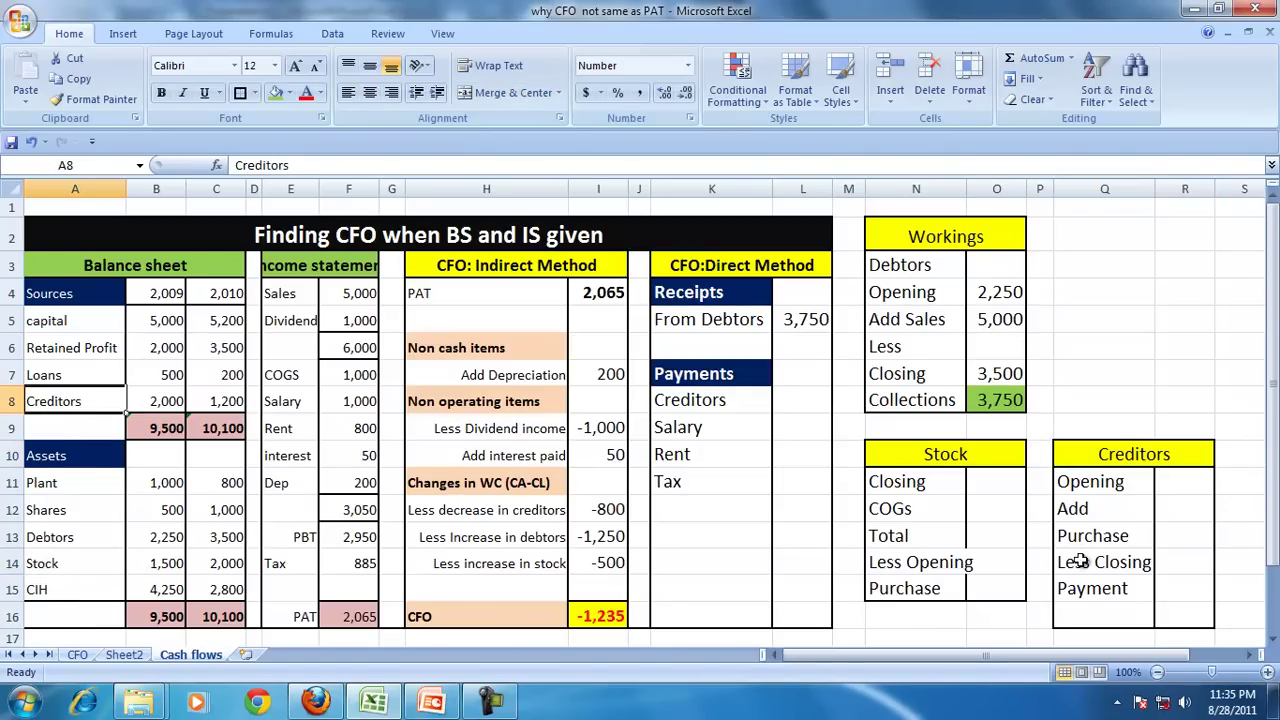
click(1118, 453)
click(899, 454)
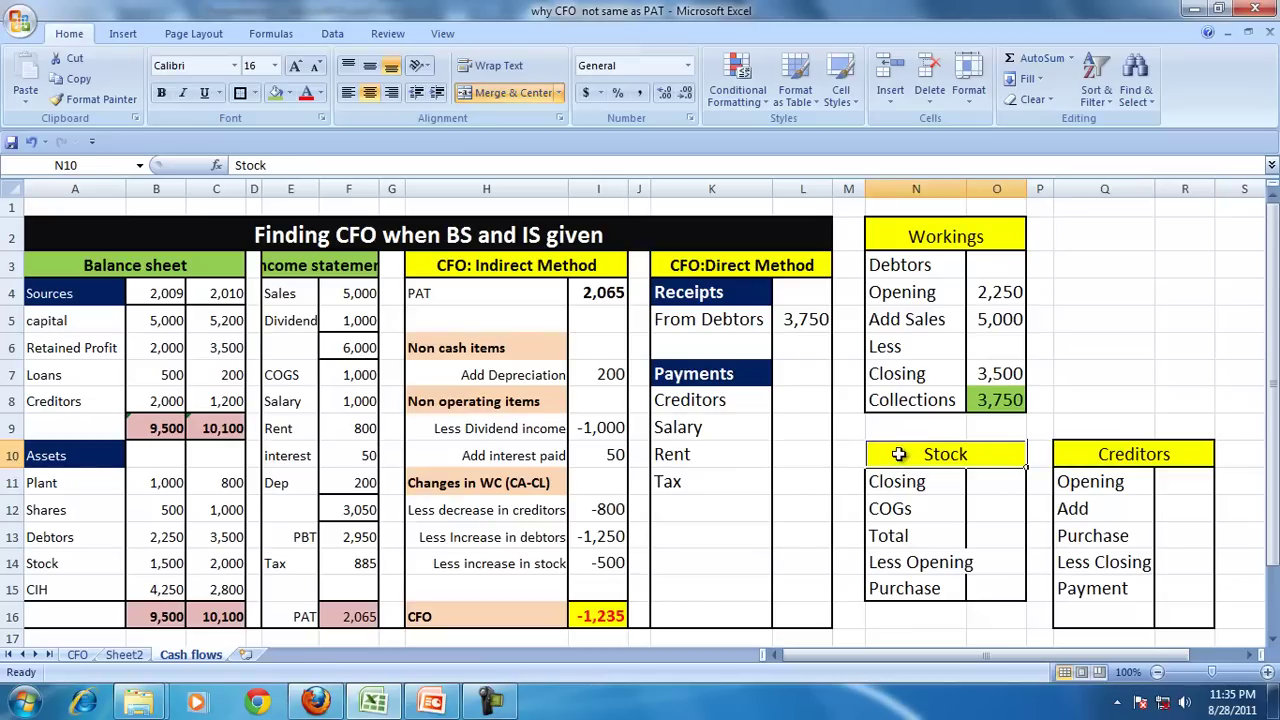
click(984, 481)
text(=)
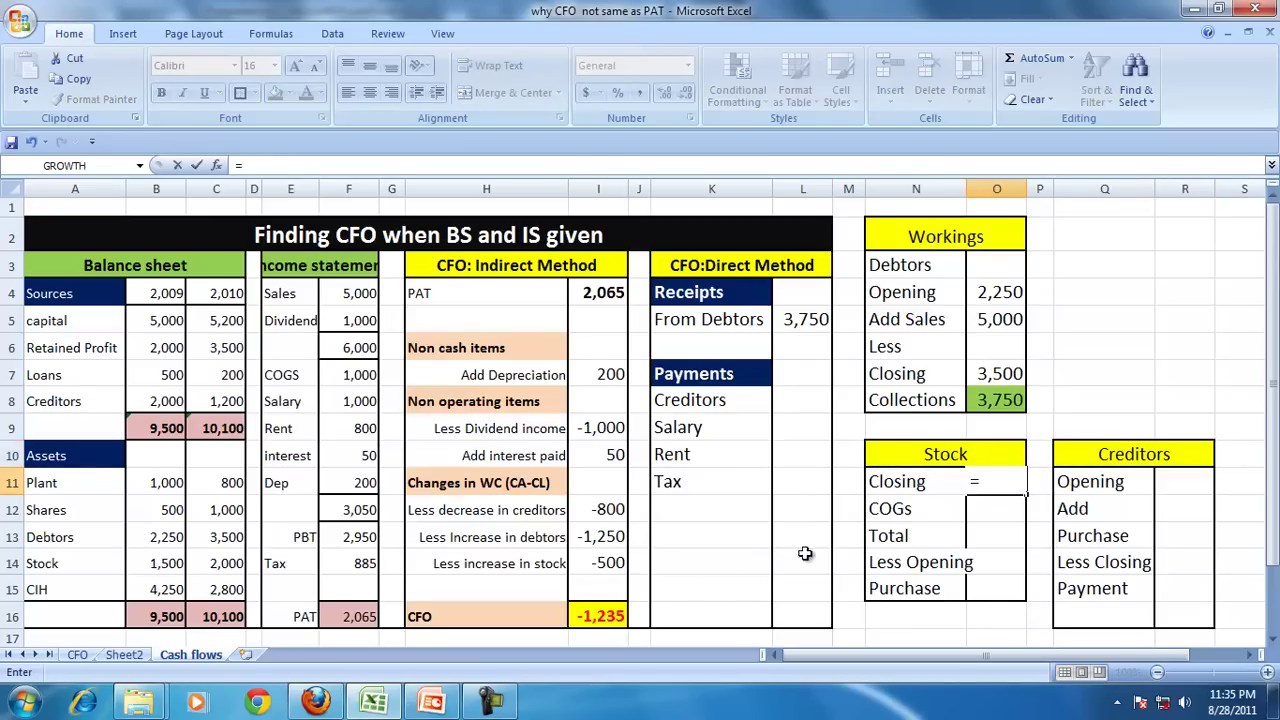
click(225, 565)
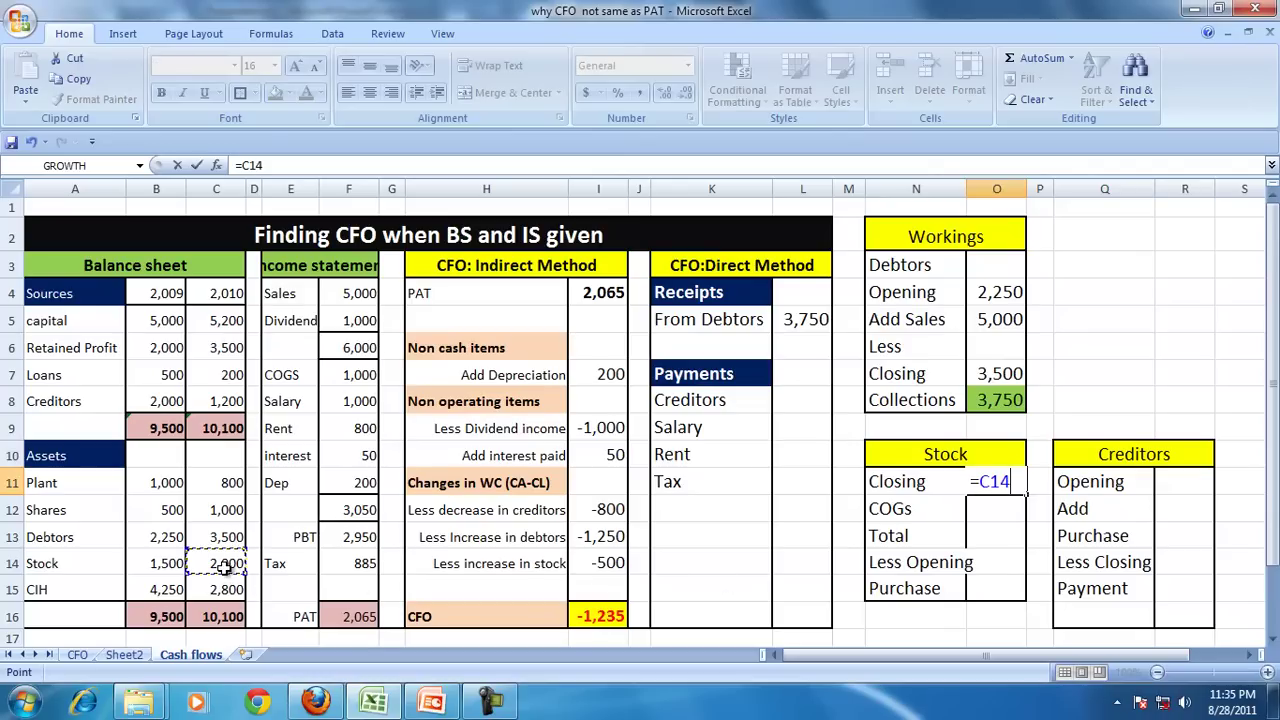
key(Return)
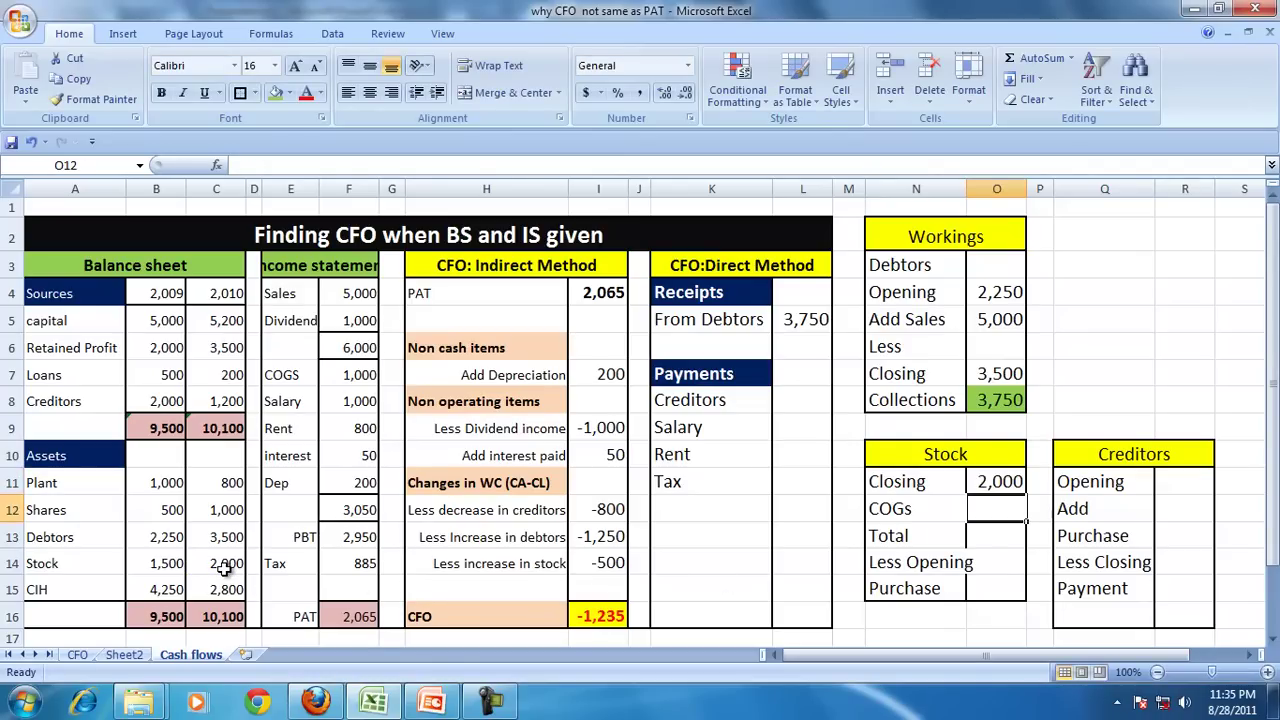
Step: Link COGs in O12 of the Stock workings to the income statement COGS in F7
text(=)
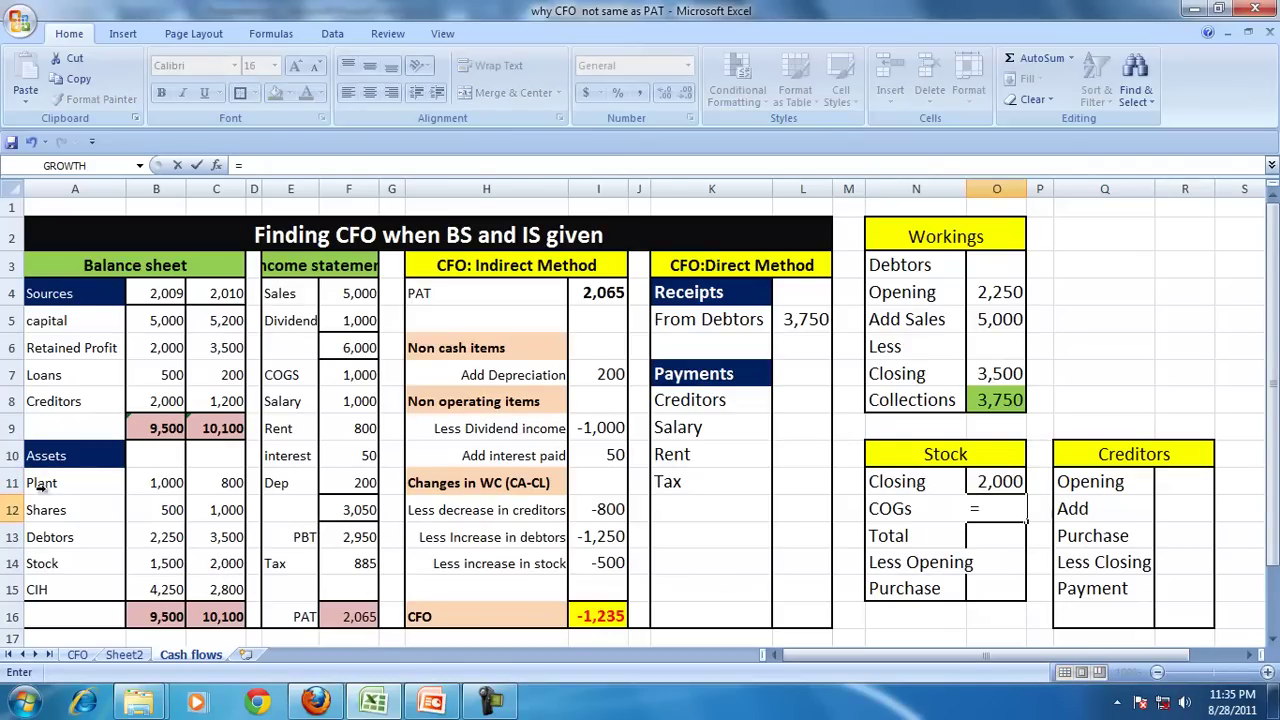
click(368, 372)
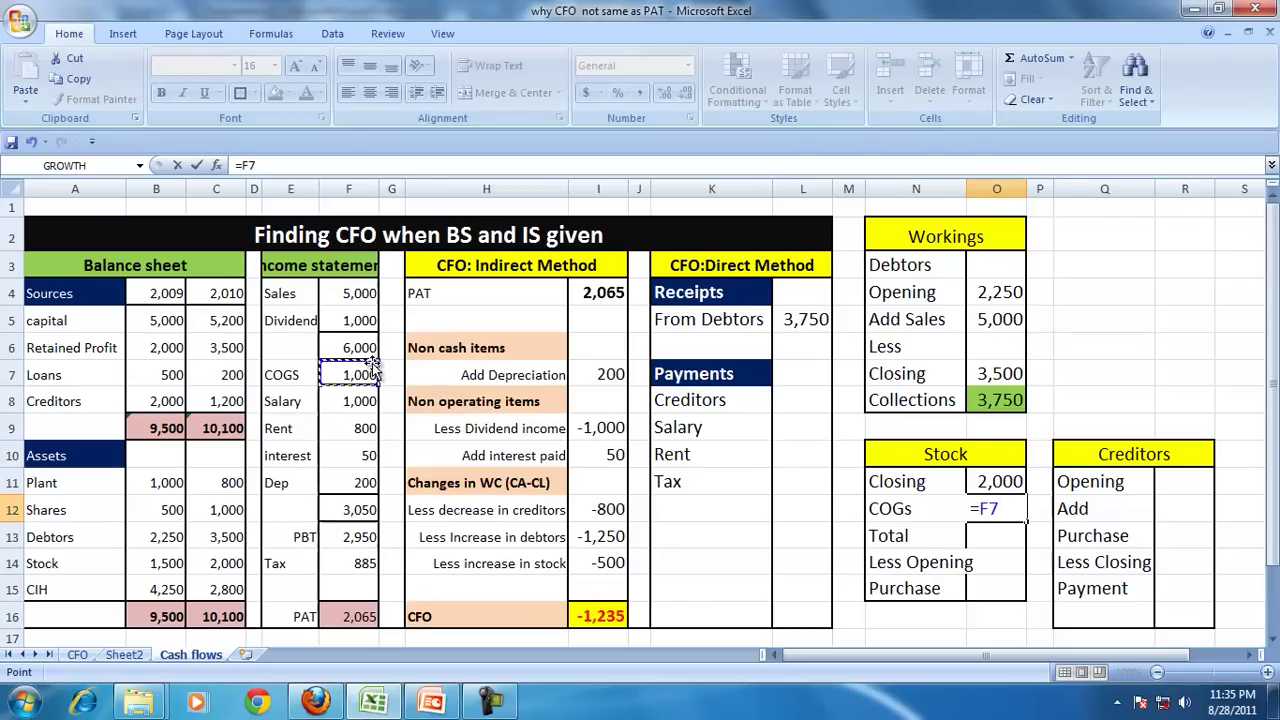
key(Return)
drag(998, 482, 988, 506)
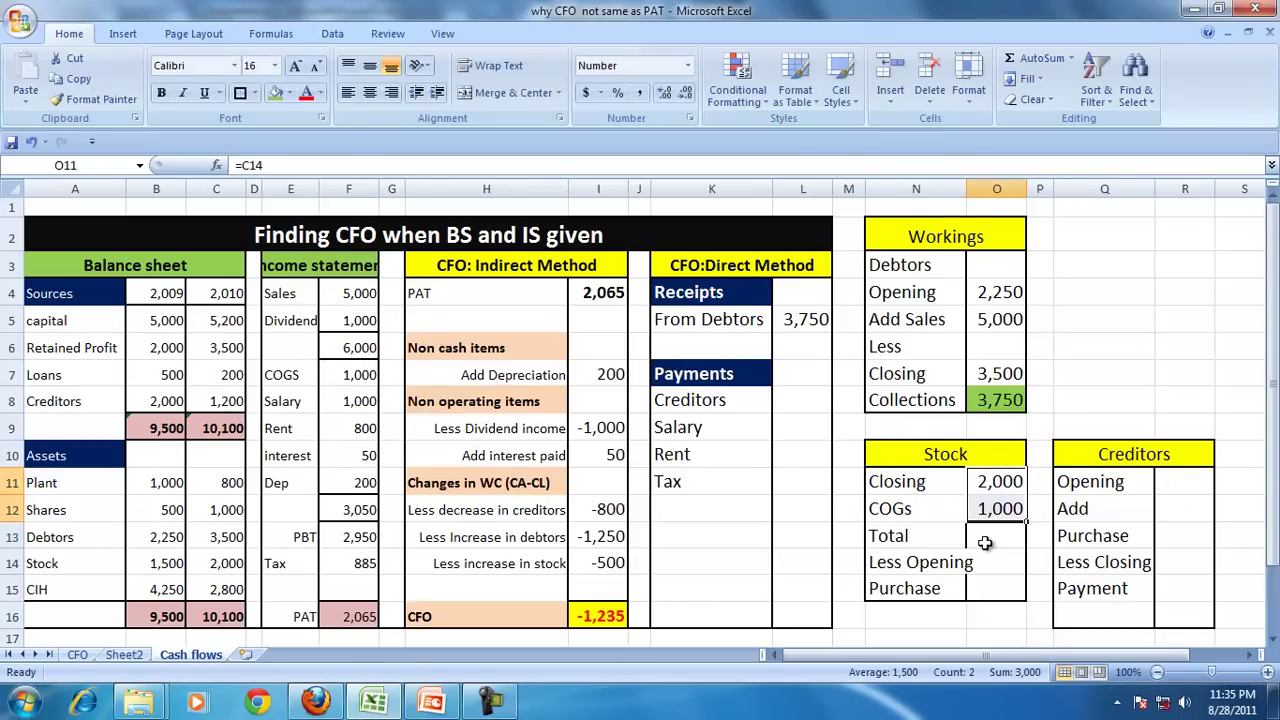
Step: Link Less Opening in O14 of the Stock workings to the 2009 stock balance in B14
click(989, 562)
text(=)
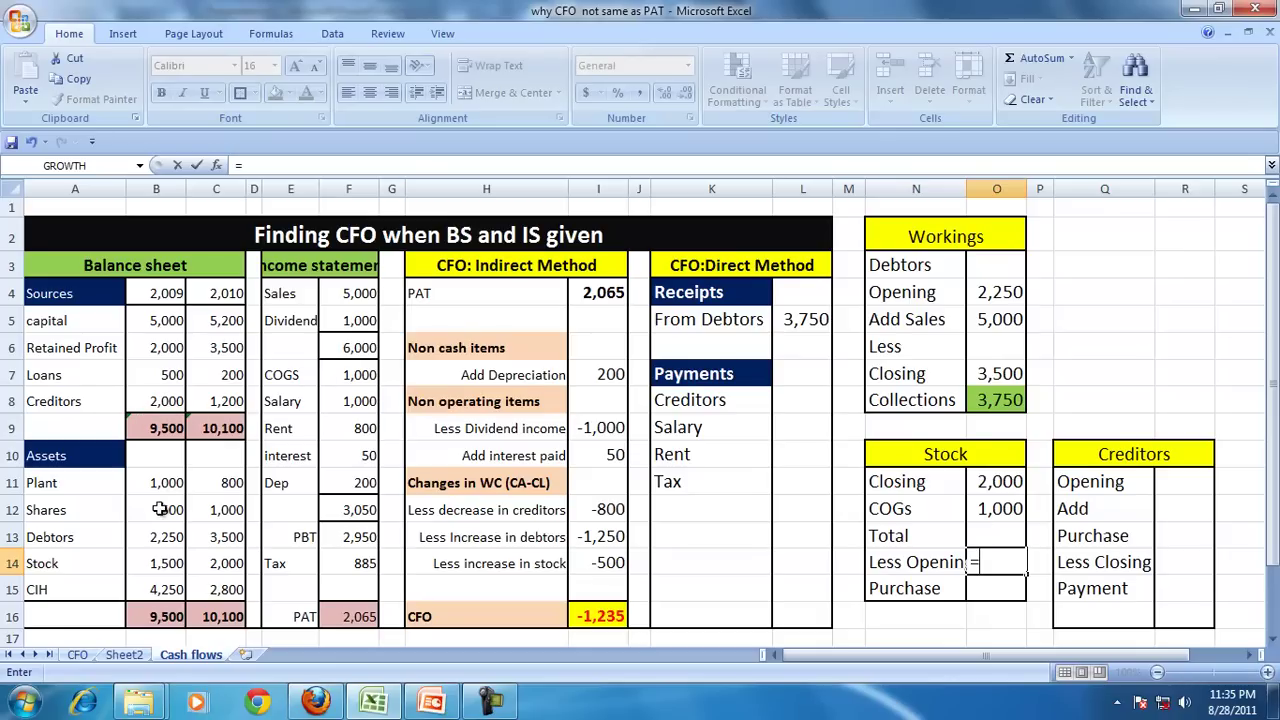
click(155, 567)
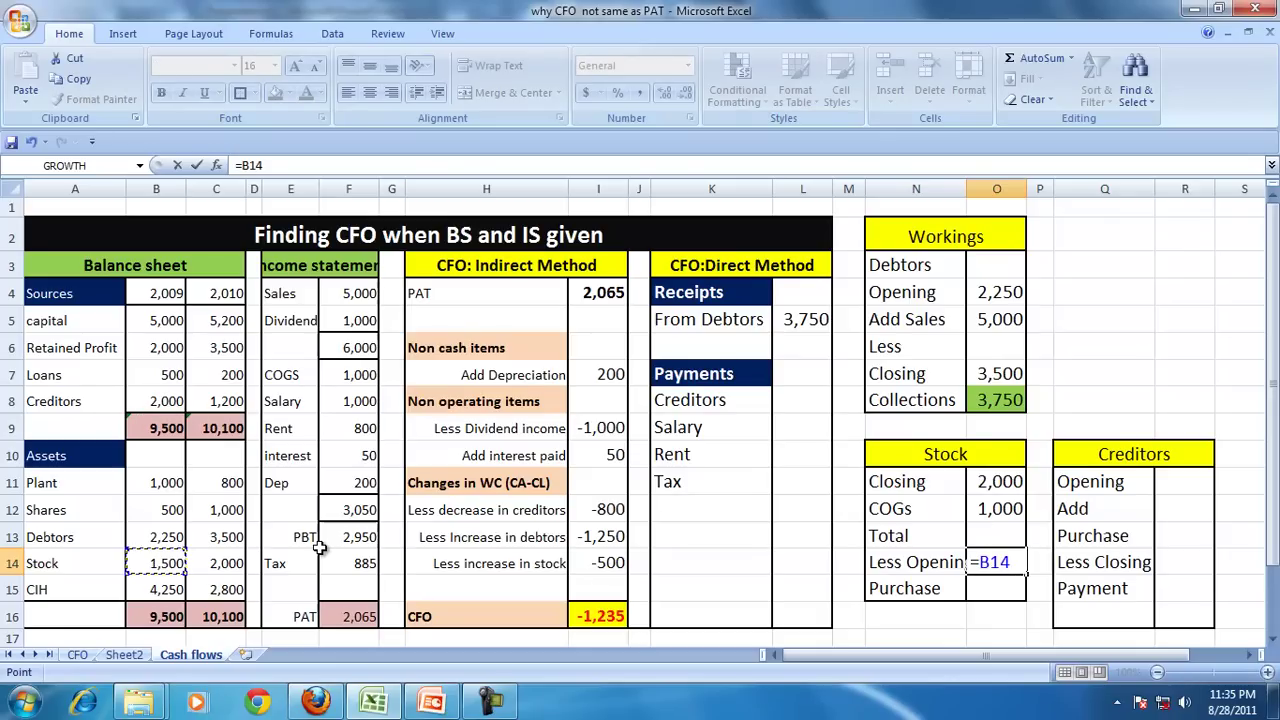
key(Return)
Step: Calculate Purchase in O15 as closing stock plus COGs less opening stock, using =O11+O12-O14
text(=)
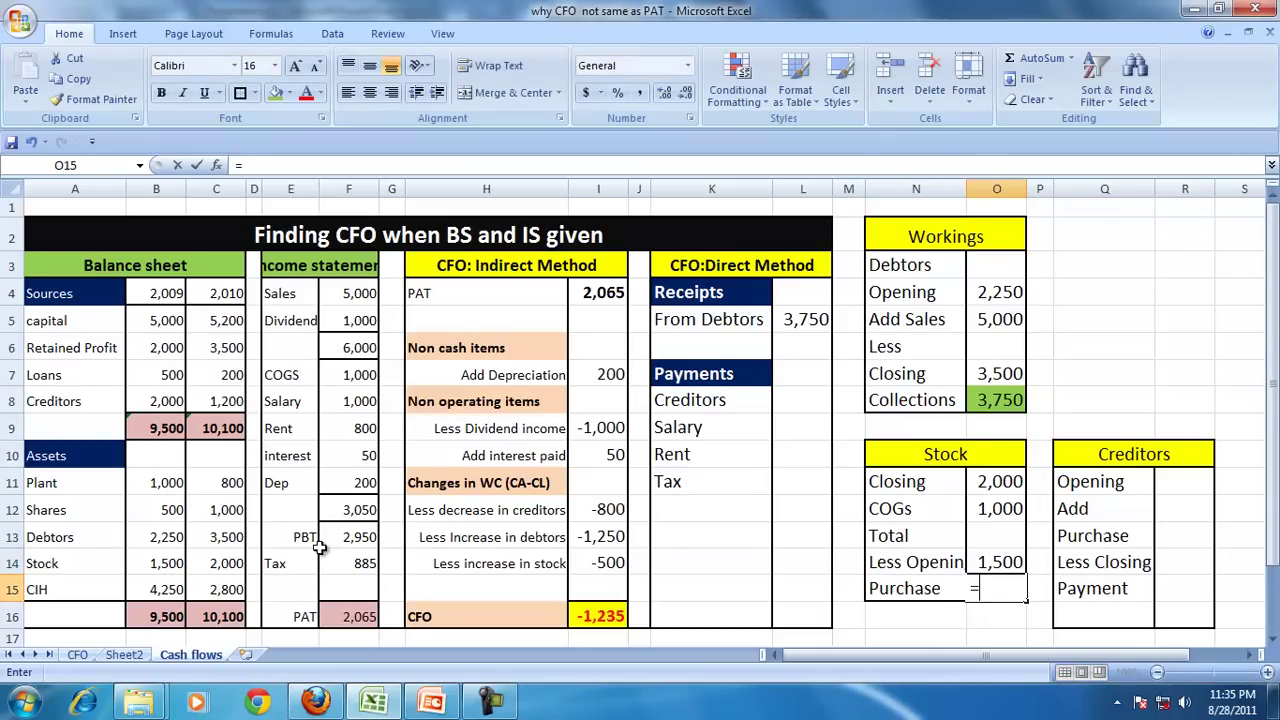
key(Up)
key(Up)
key(Up)
key(Up)
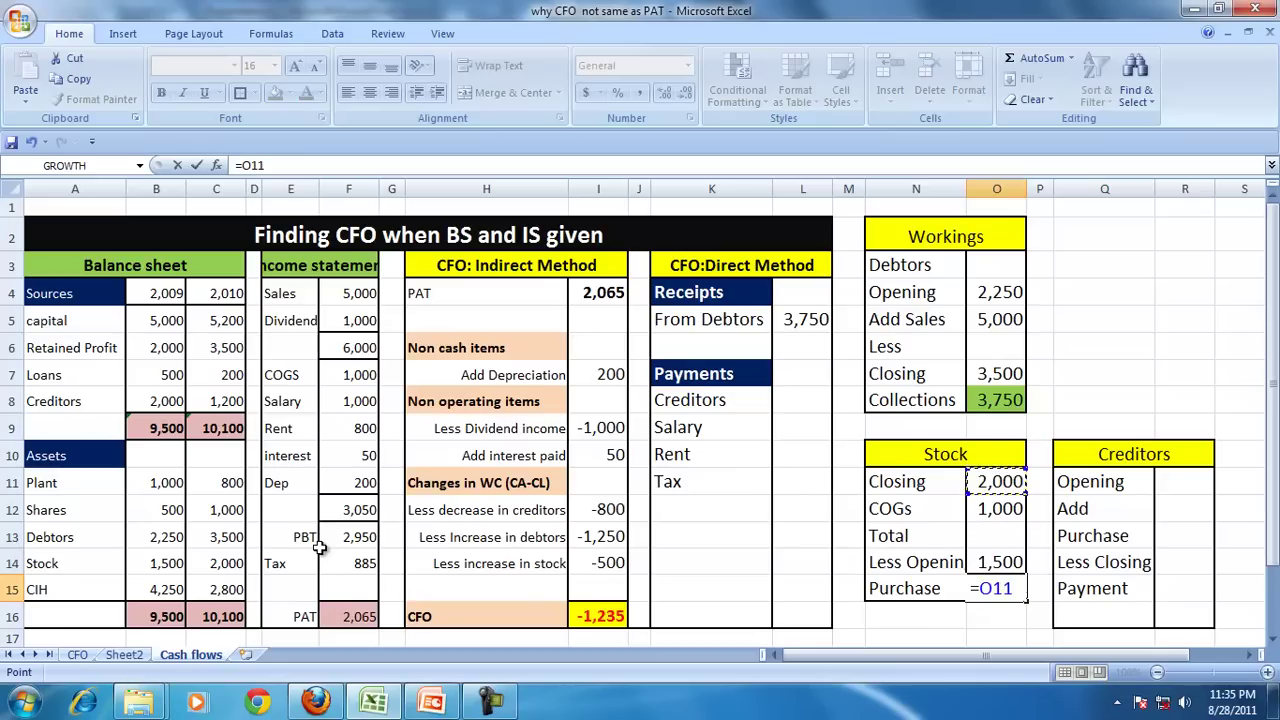
text(+)
key(Up)
key(Up)
key(Up)
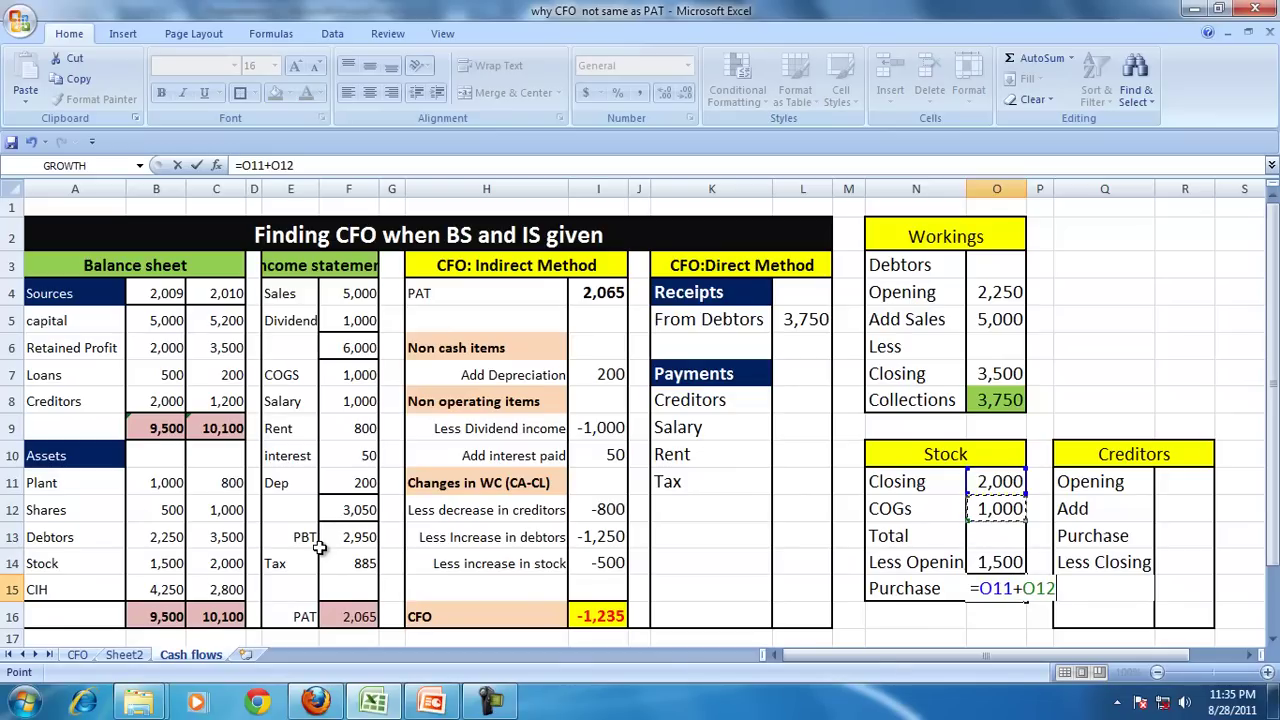
text(-)
key(Up)
key(Return)
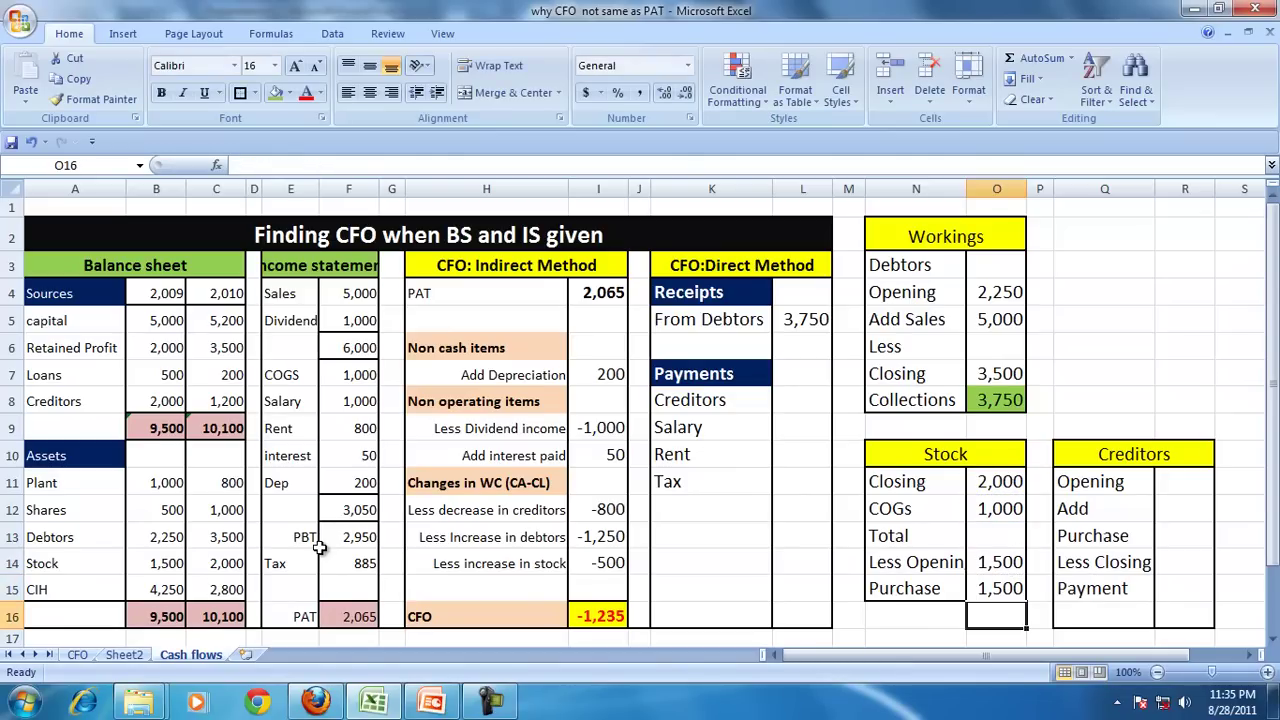
Step: Add a comment to the Purchase amount in O15 reading "Assume that it is credit purchase"
click(984, 590)
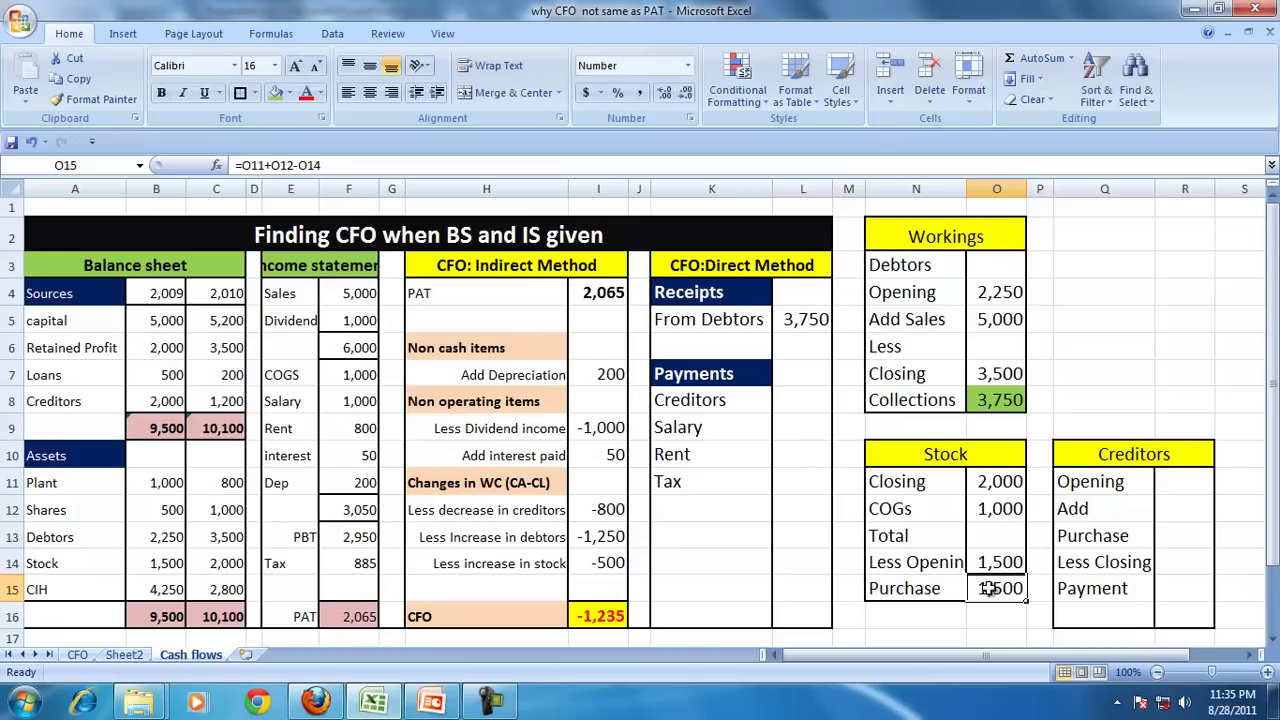
right_click(988, 588)
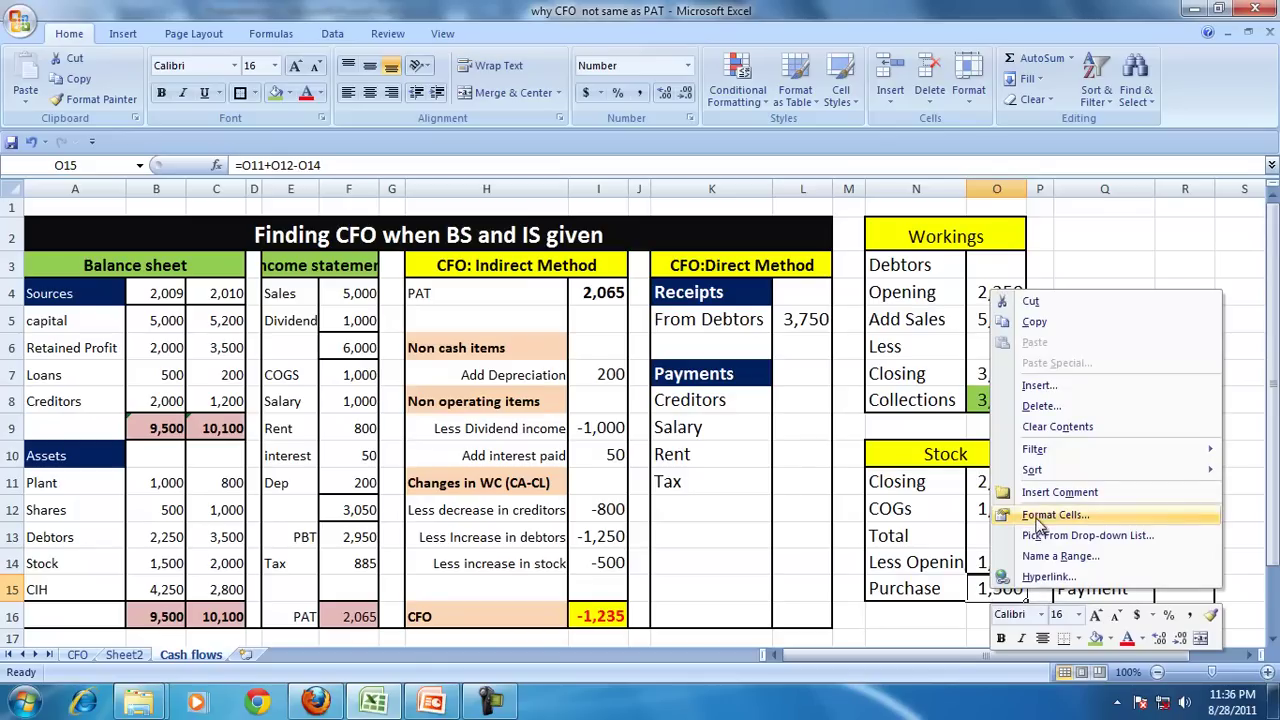
click(1083, 493)
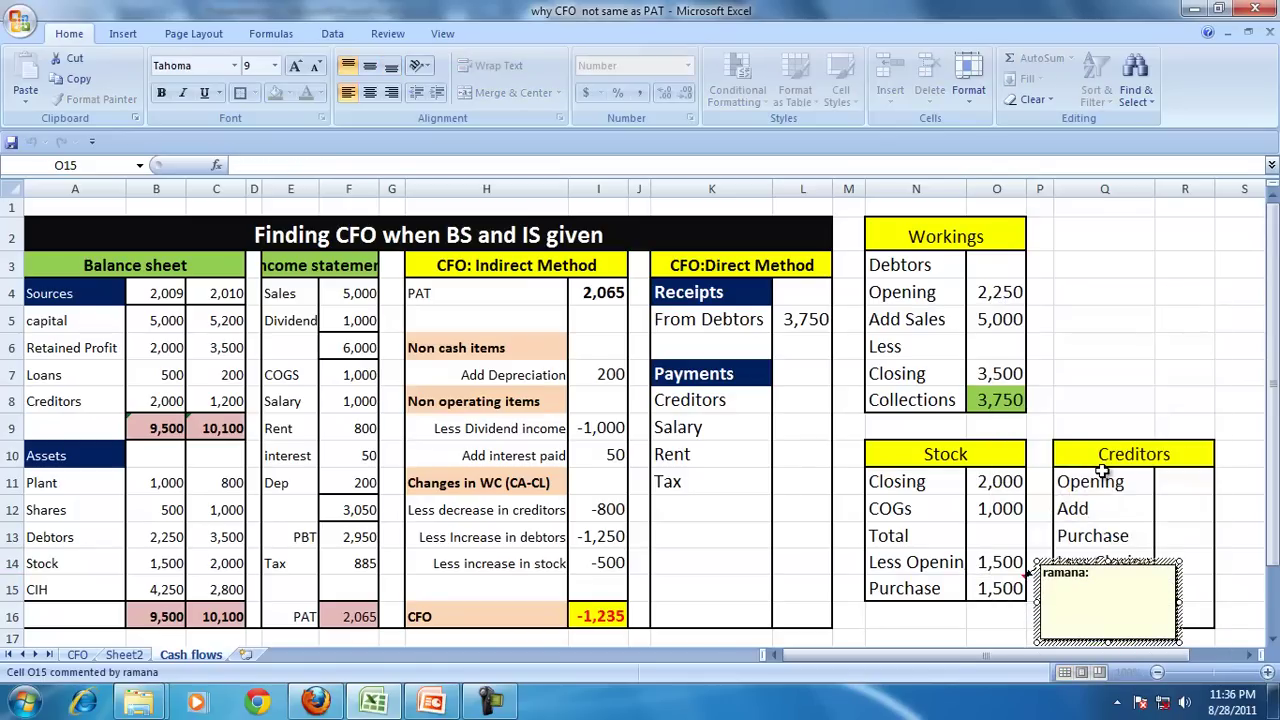
text(S)
key(BackSpace)
text(Assume that it is credit)
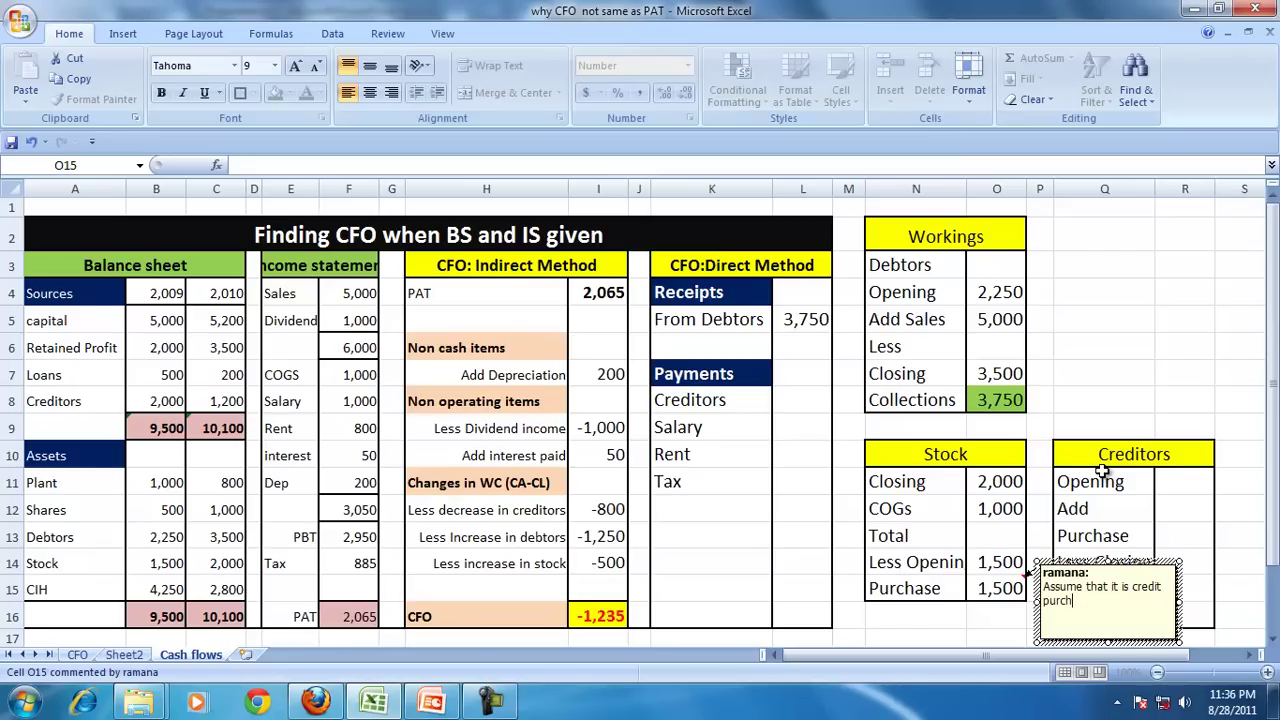
click(998, 590)
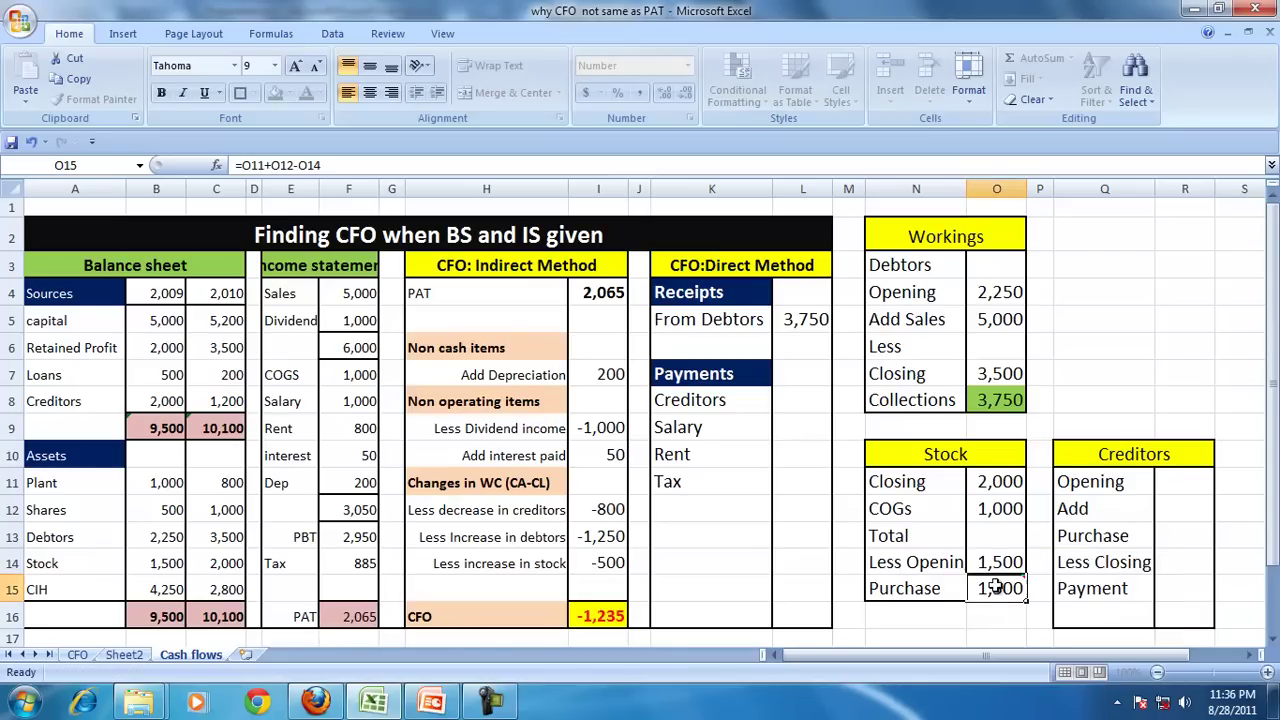
Step: Keep the comment on O15 permanently shown and move it above the Creditors workings, beside the debtors workings
right_click(998, 590)
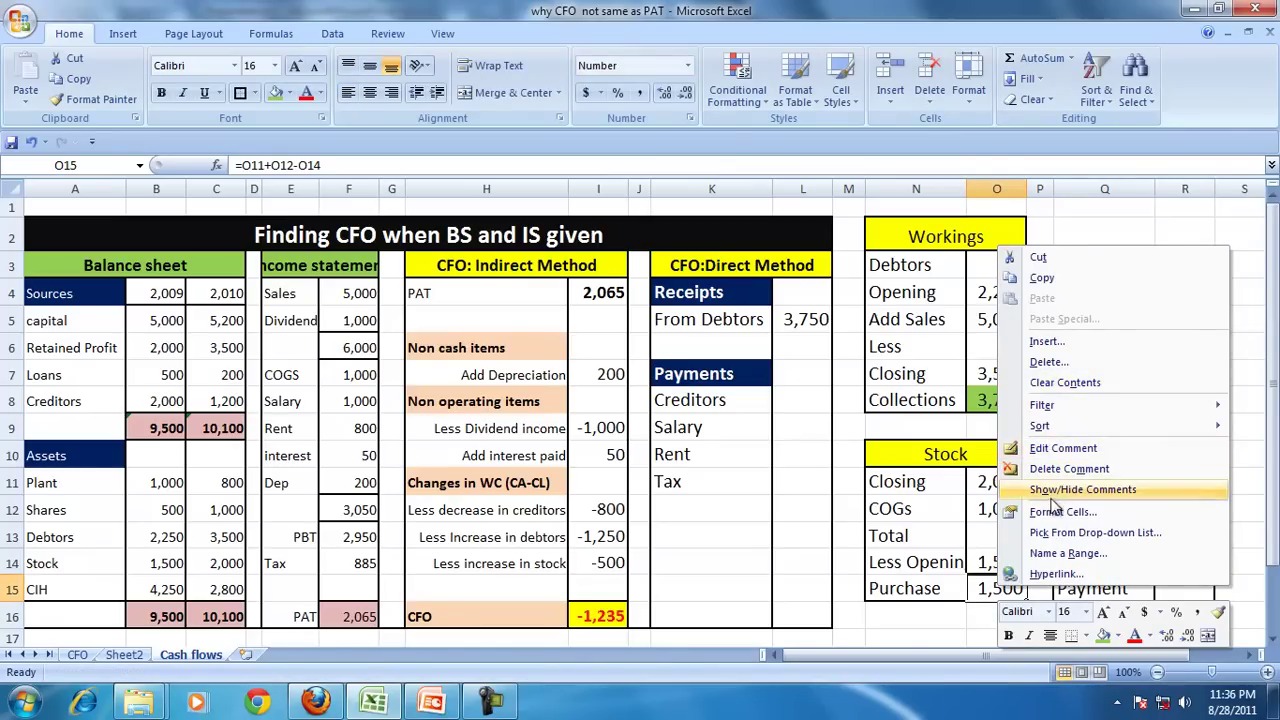
click(1060, 490)
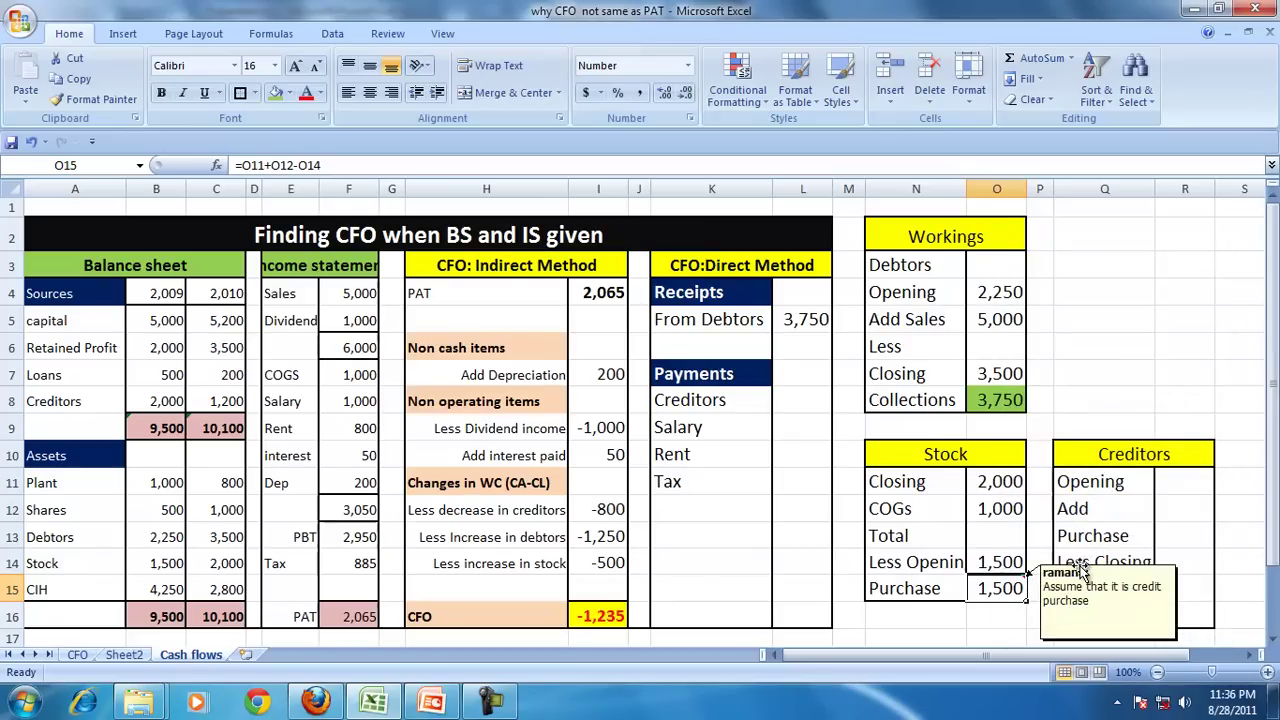
drag(1080, 570, 1116, 288)
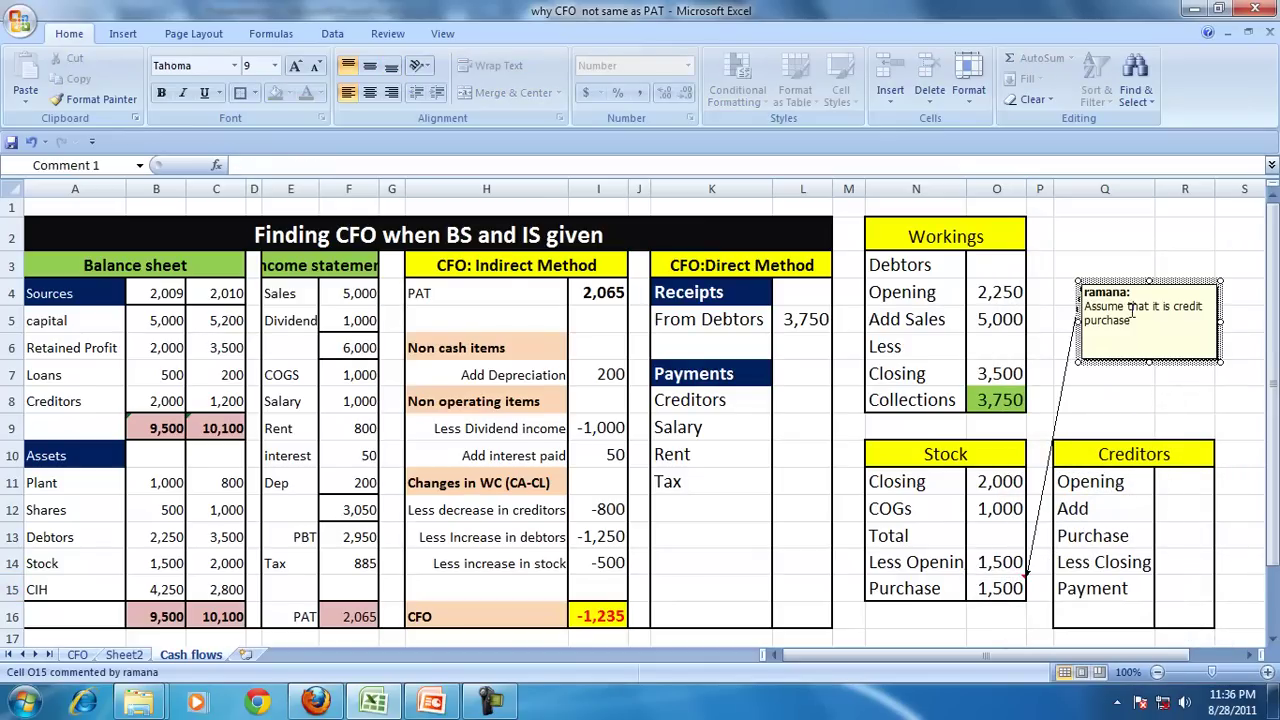
Step: Link Opening in R11 of the Creditors workings to the 2009 creditors balance in B8
click(1167, 591)
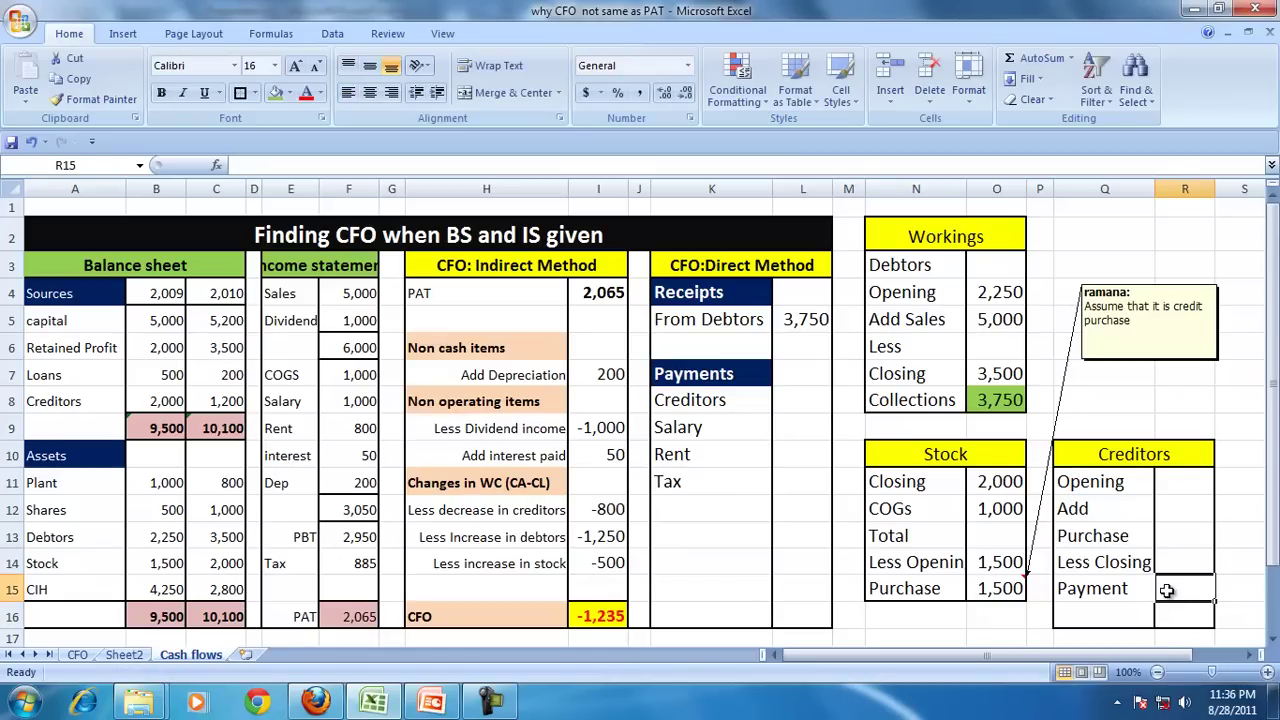
click(1183, 488)
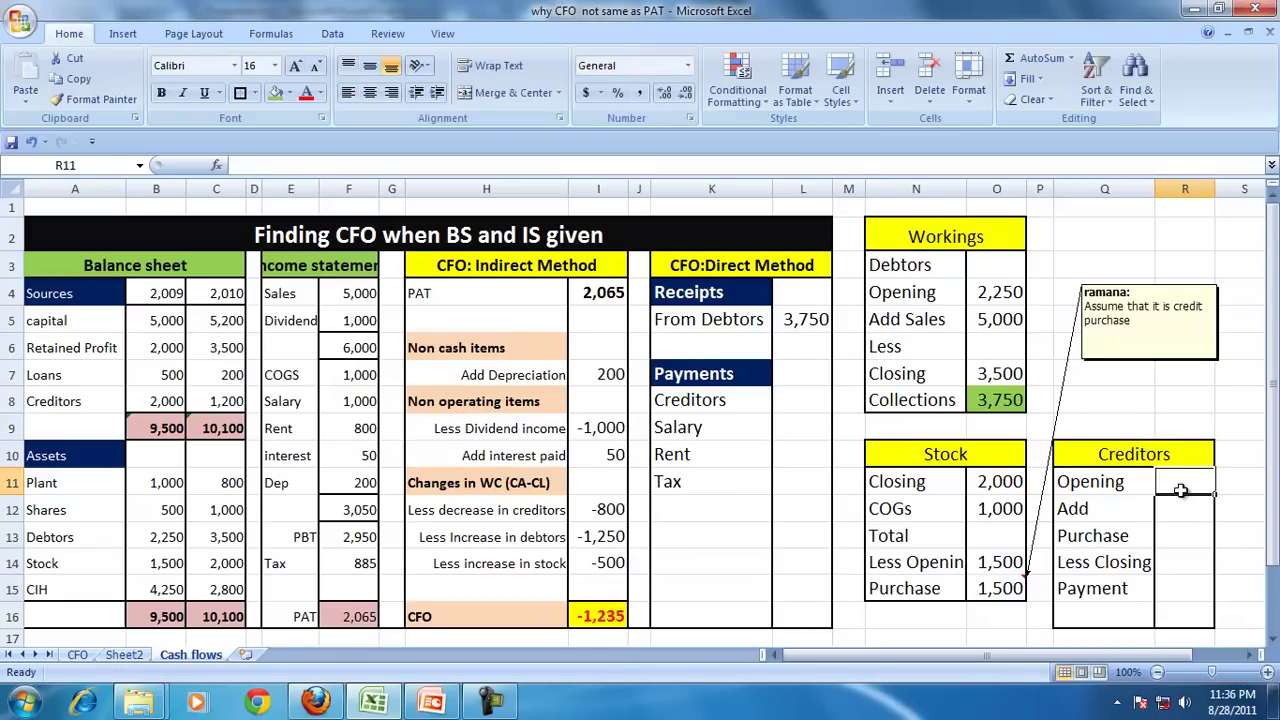
text(=)
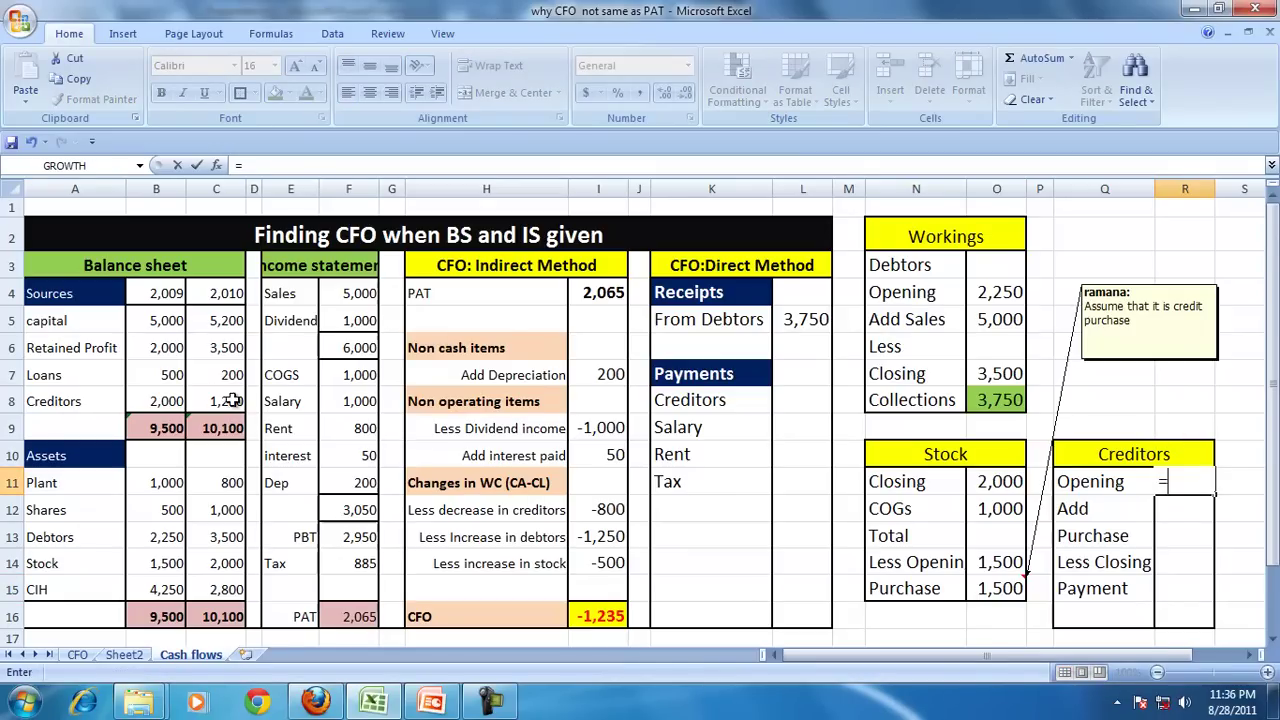
click(161, 398)
key(Return)
key(Return)
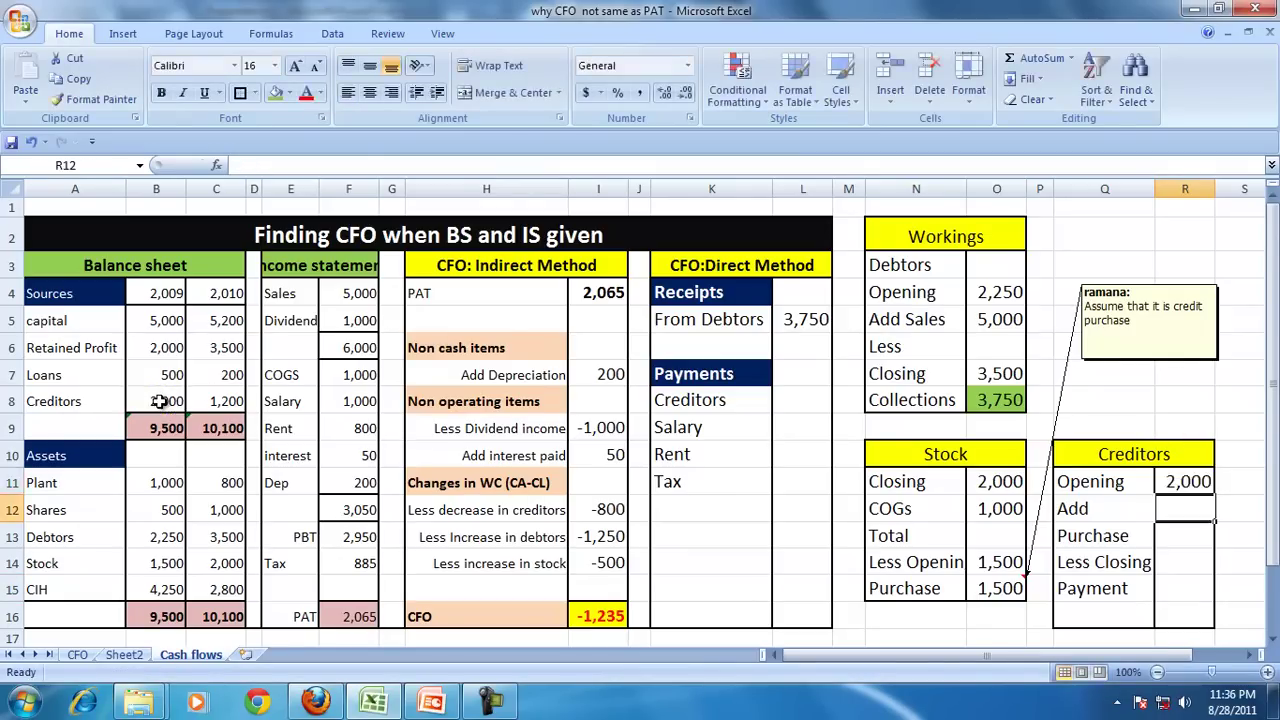
Step: Link the creditors' Purchase in R13 to O15 and Less Closing in R14 to the 2010 creditors balance in C8
text(=)
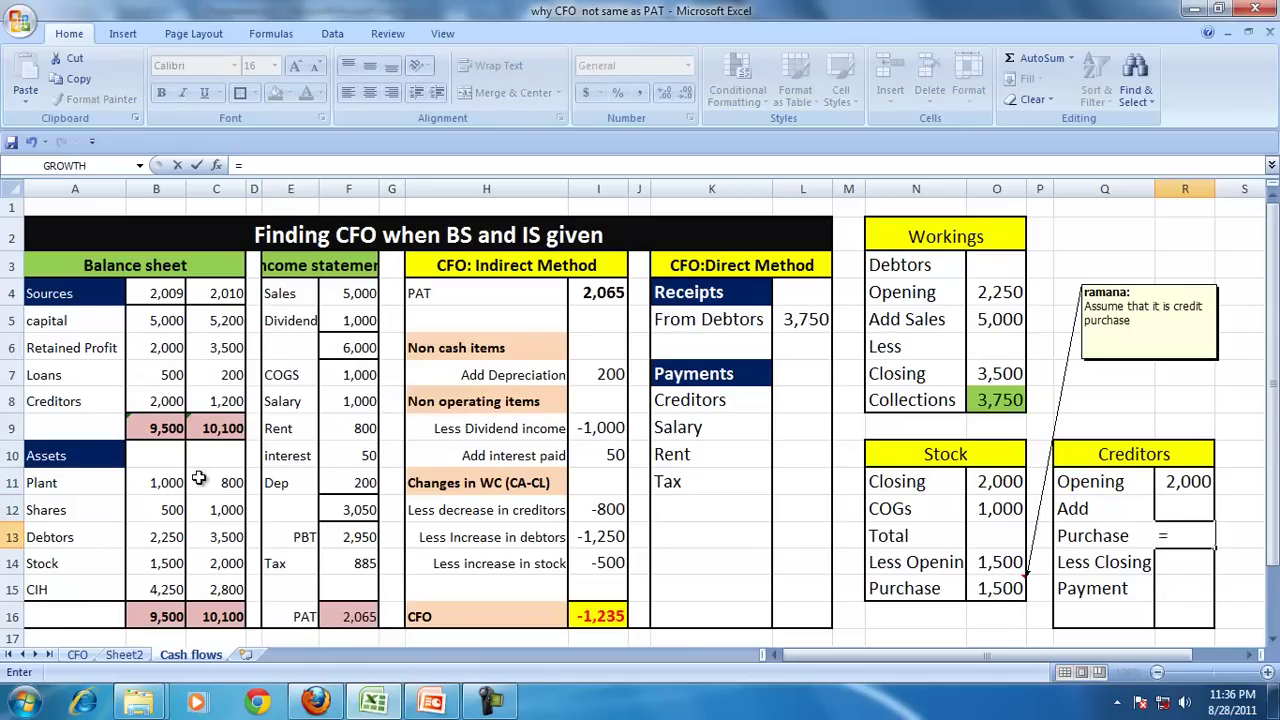
click(997, 592)
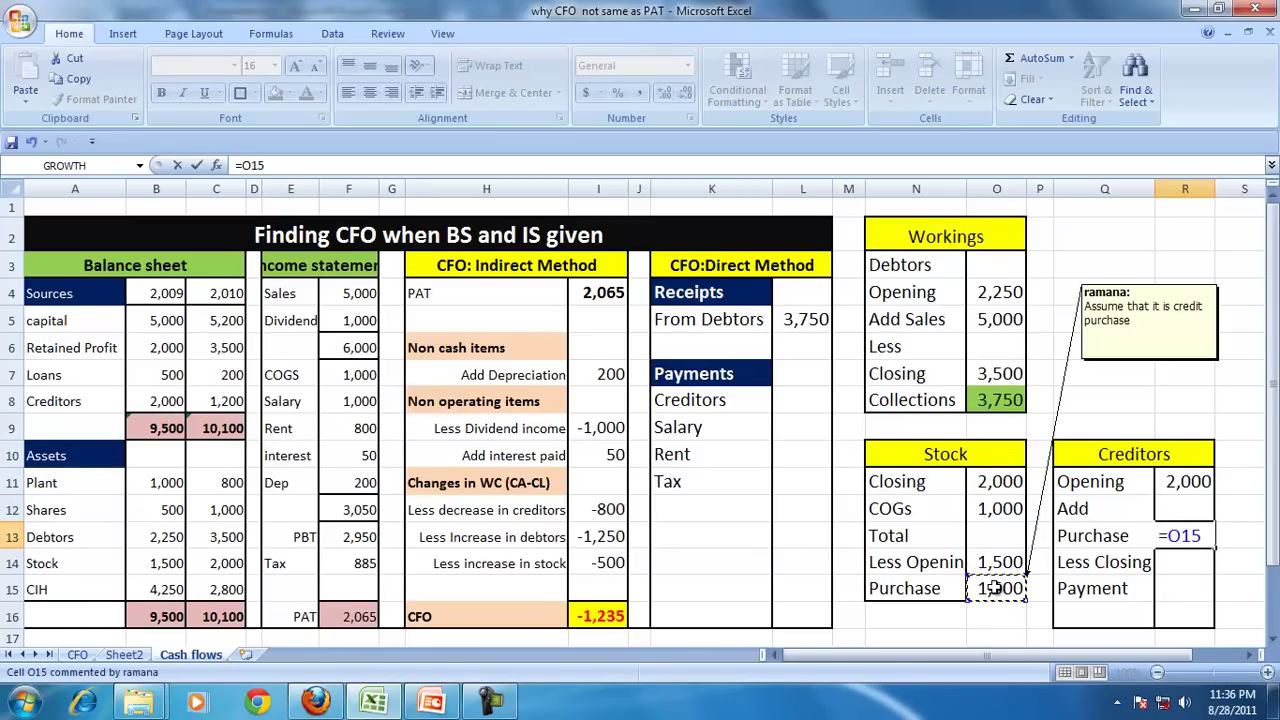
key(Return)
text(=)
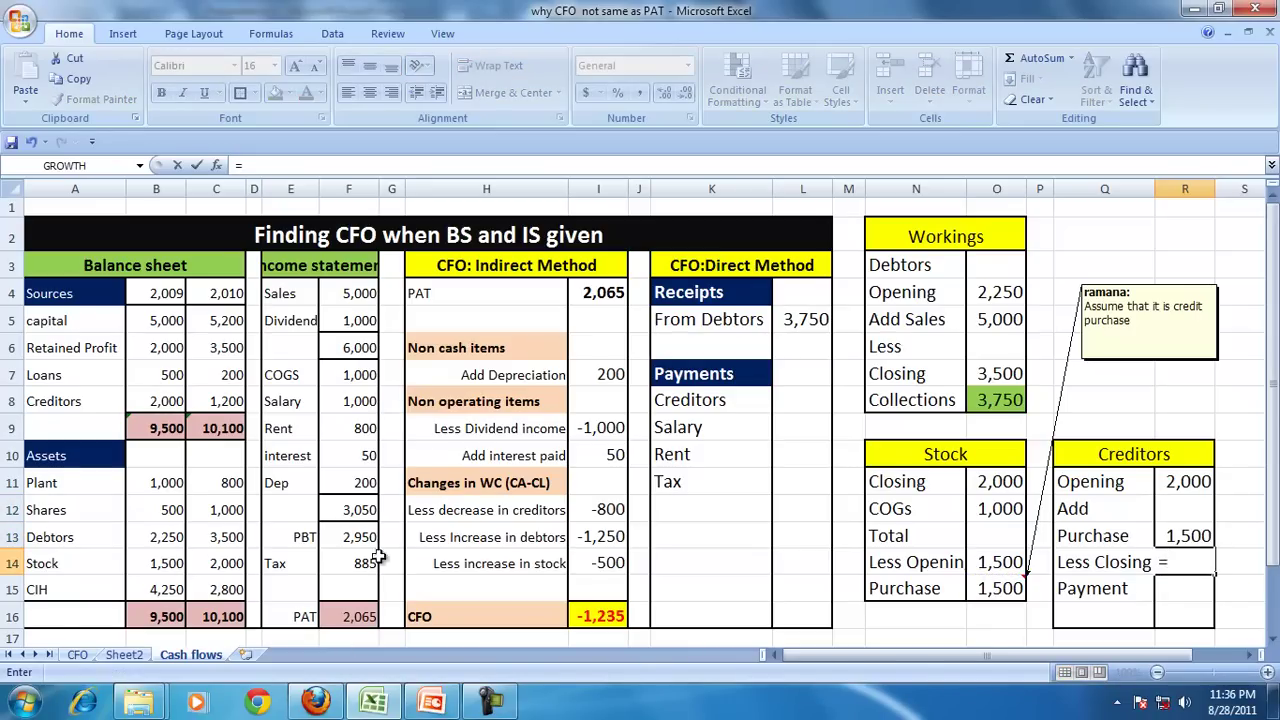
click(218, 401)
key(Return)
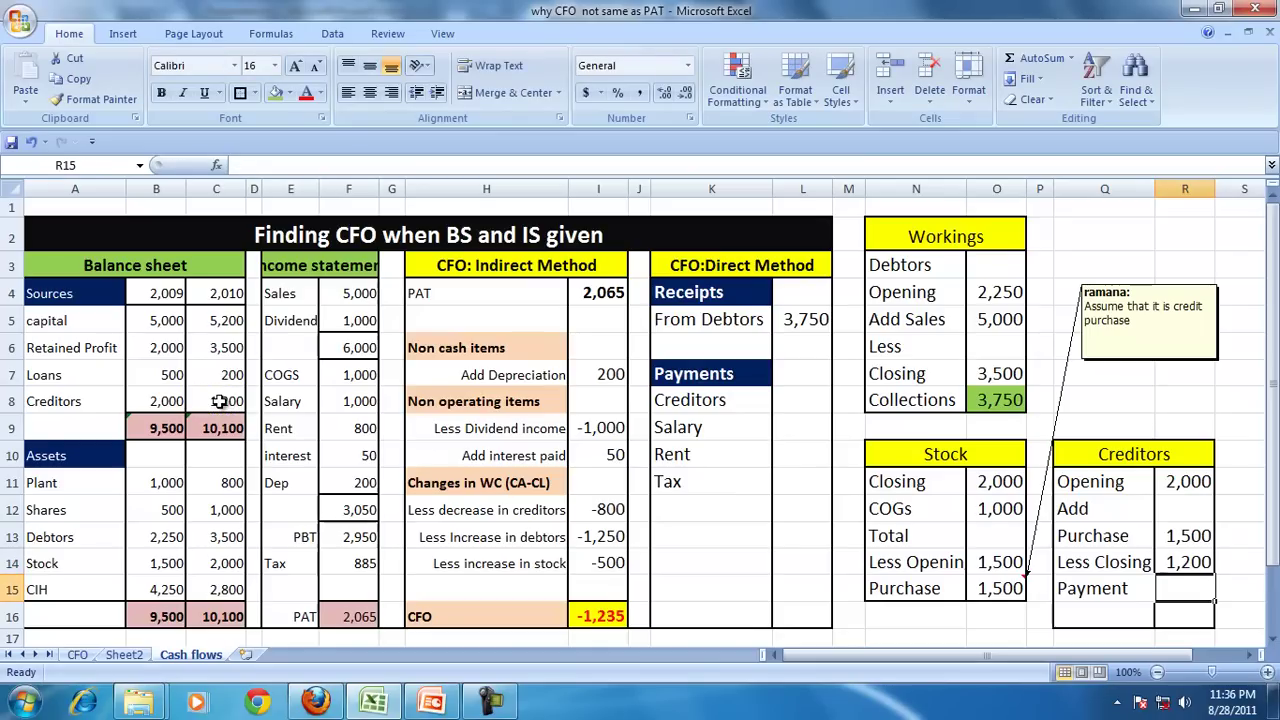
Step: Calculate the creditors' Payment in R15 as opening plus purchase less closing, with the formula =R11+R13-R14
click(1186, 484)
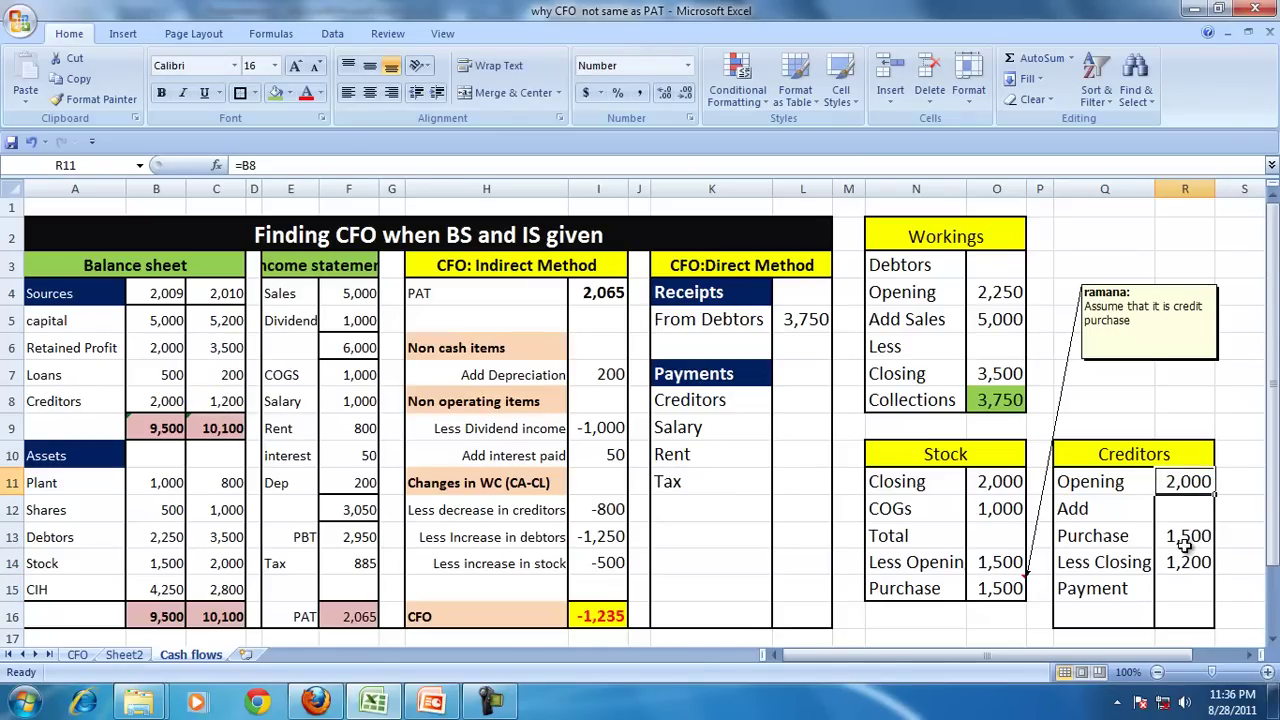
click(1180, 537)
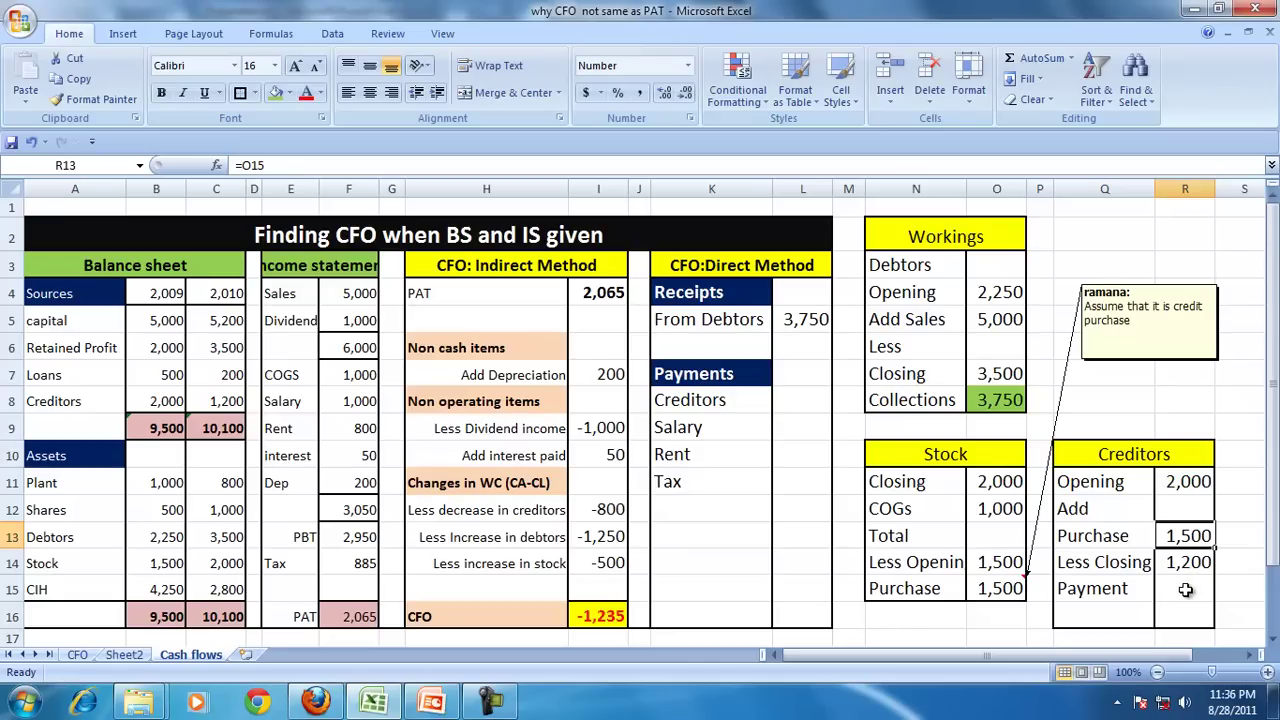
click(1188, 594)
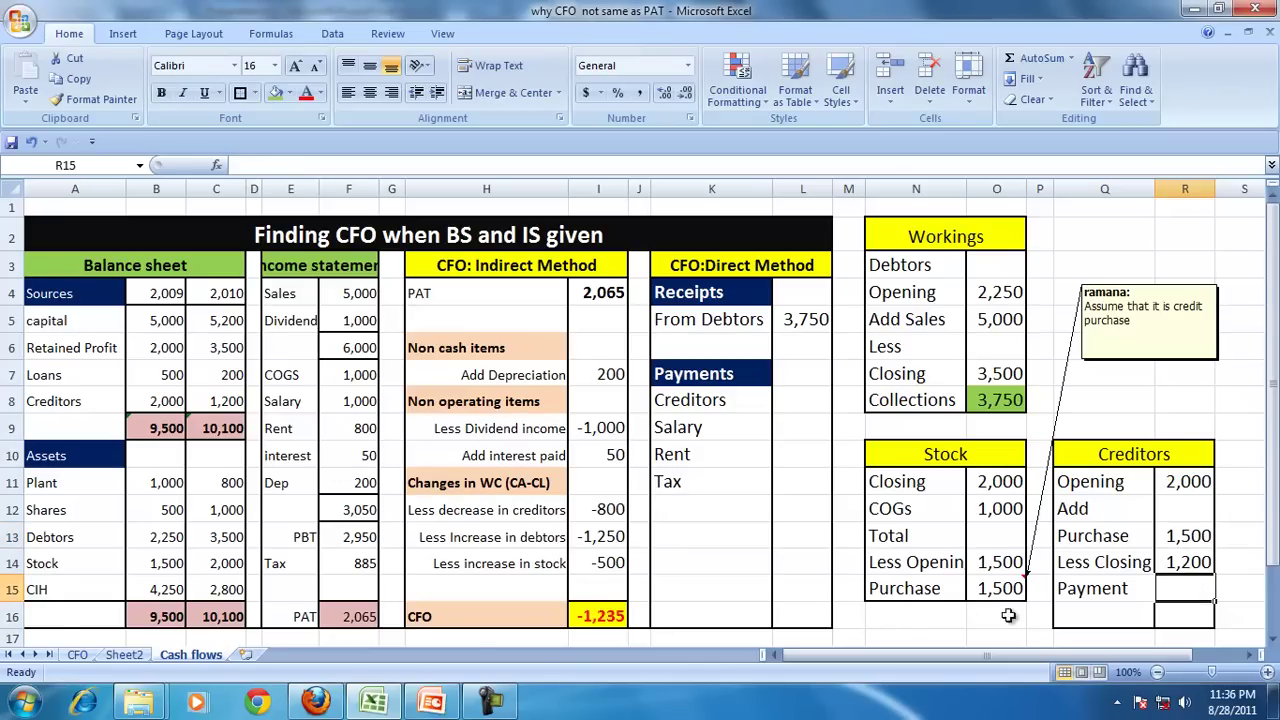
text(=)
key(Up)
key(Up)
key(Up)
key(Up)
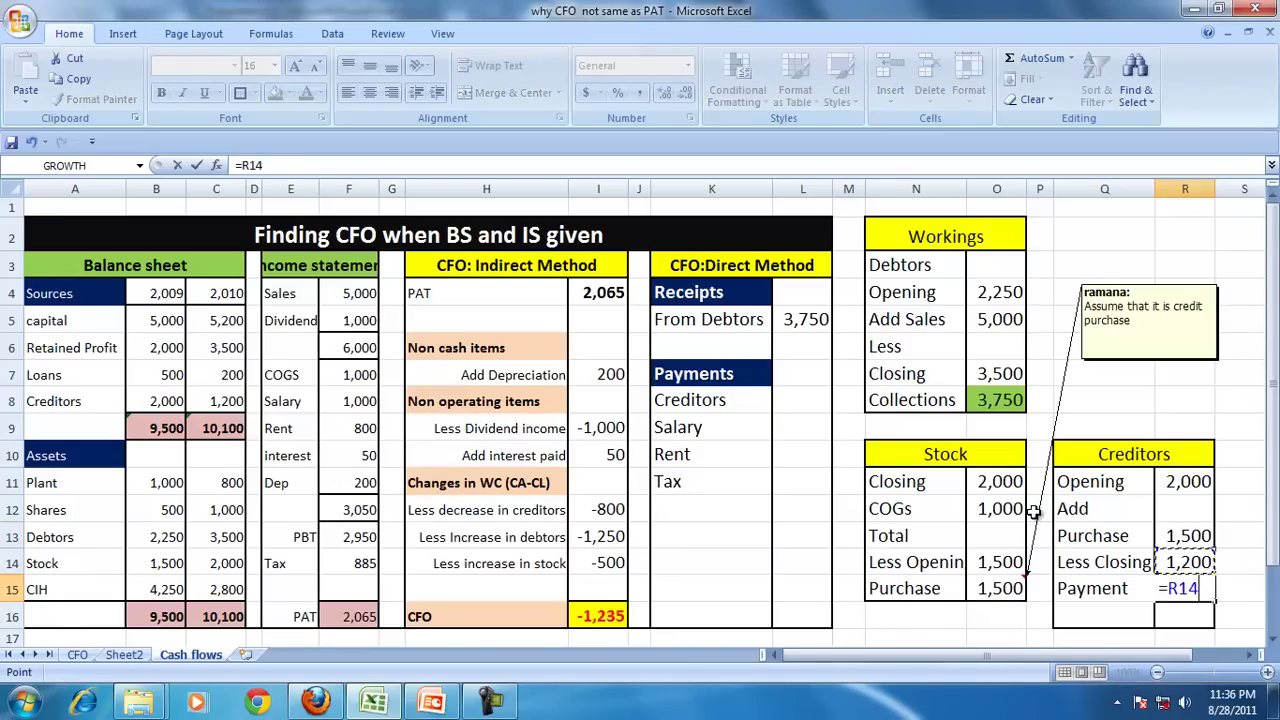
text(+)
key(Up)
key(Up)
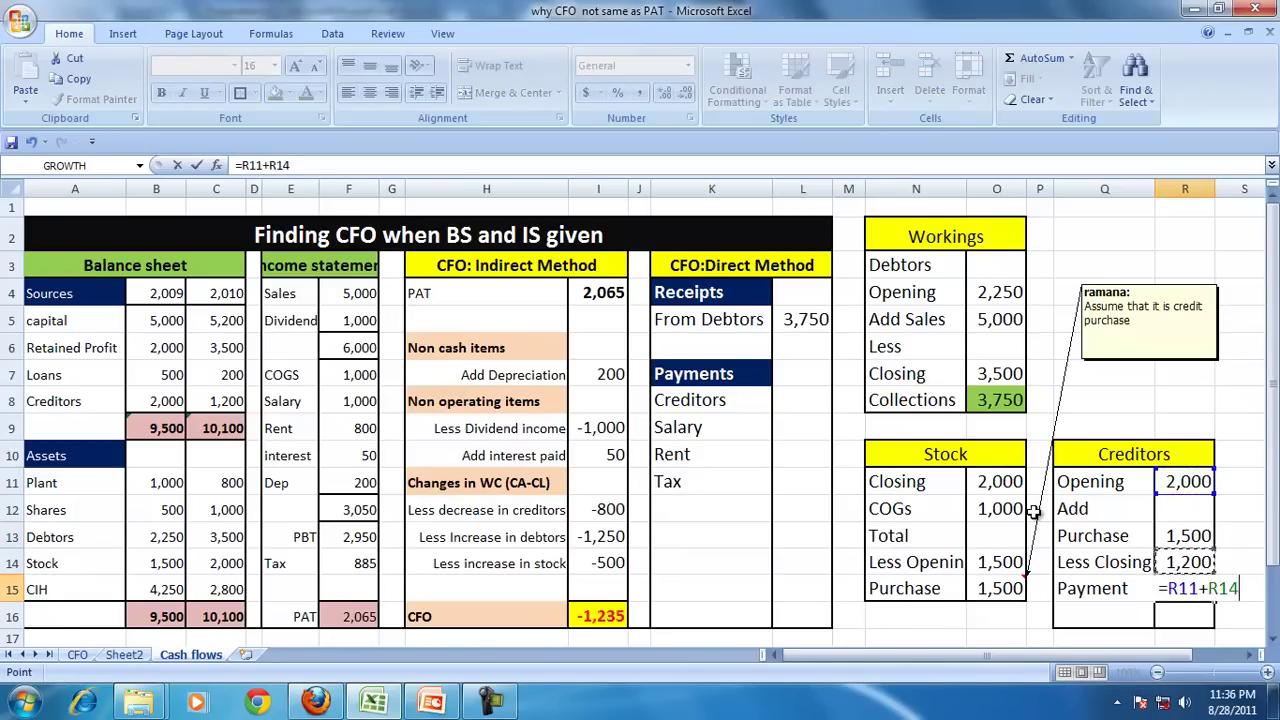
text(-)
key(Up)
key(Return)
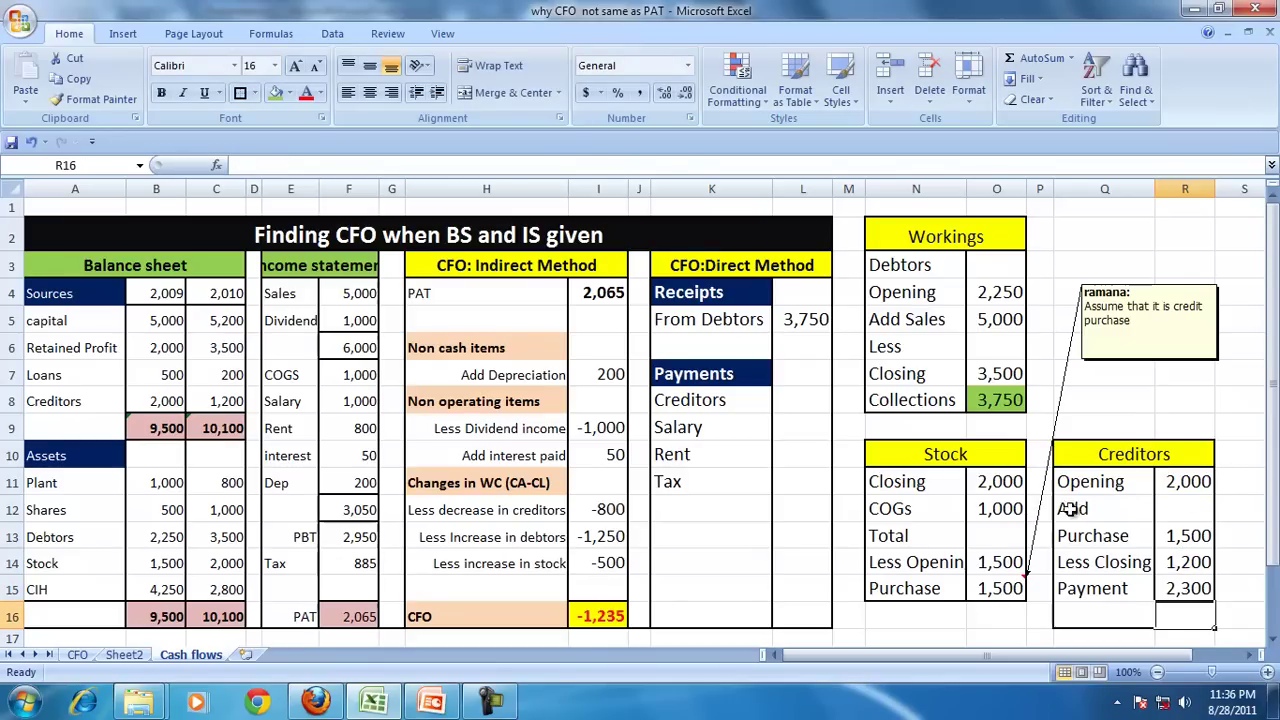
Step: Fill the creditors' Payment amount in R15 with the standard light green used for Collections
click(1188, 590)
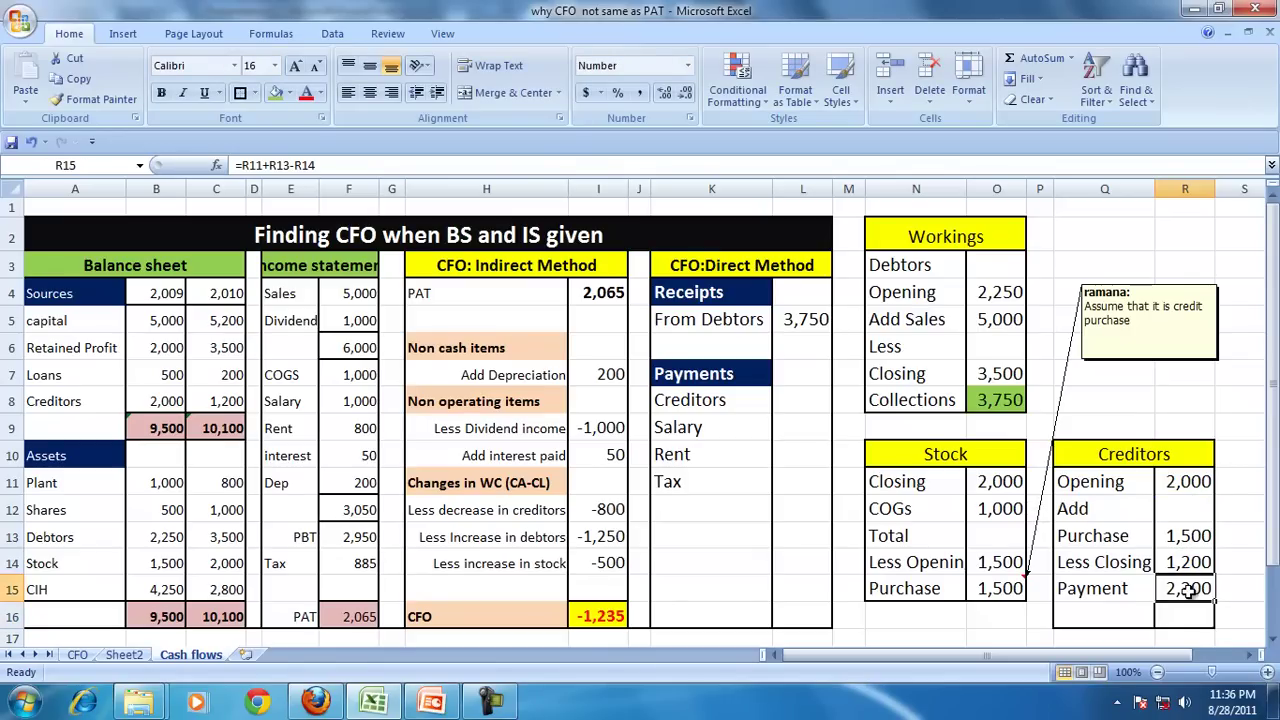
click(288, 96)
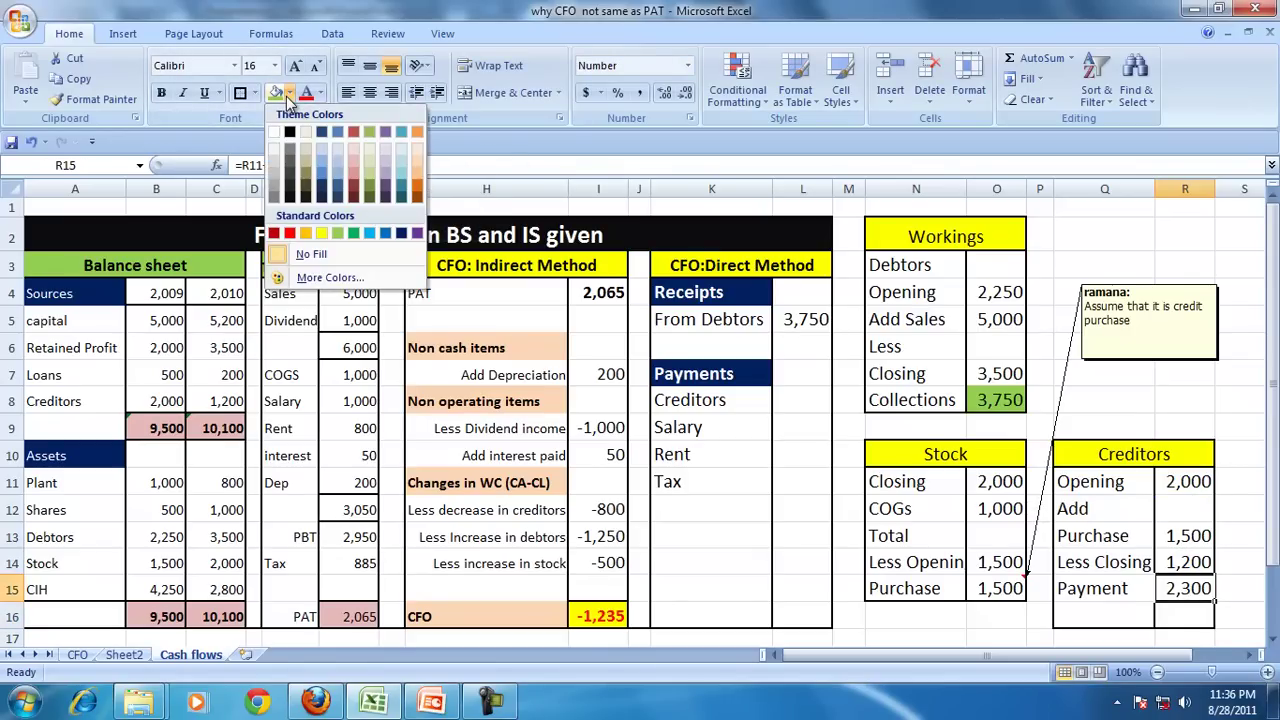
click(337, 233)
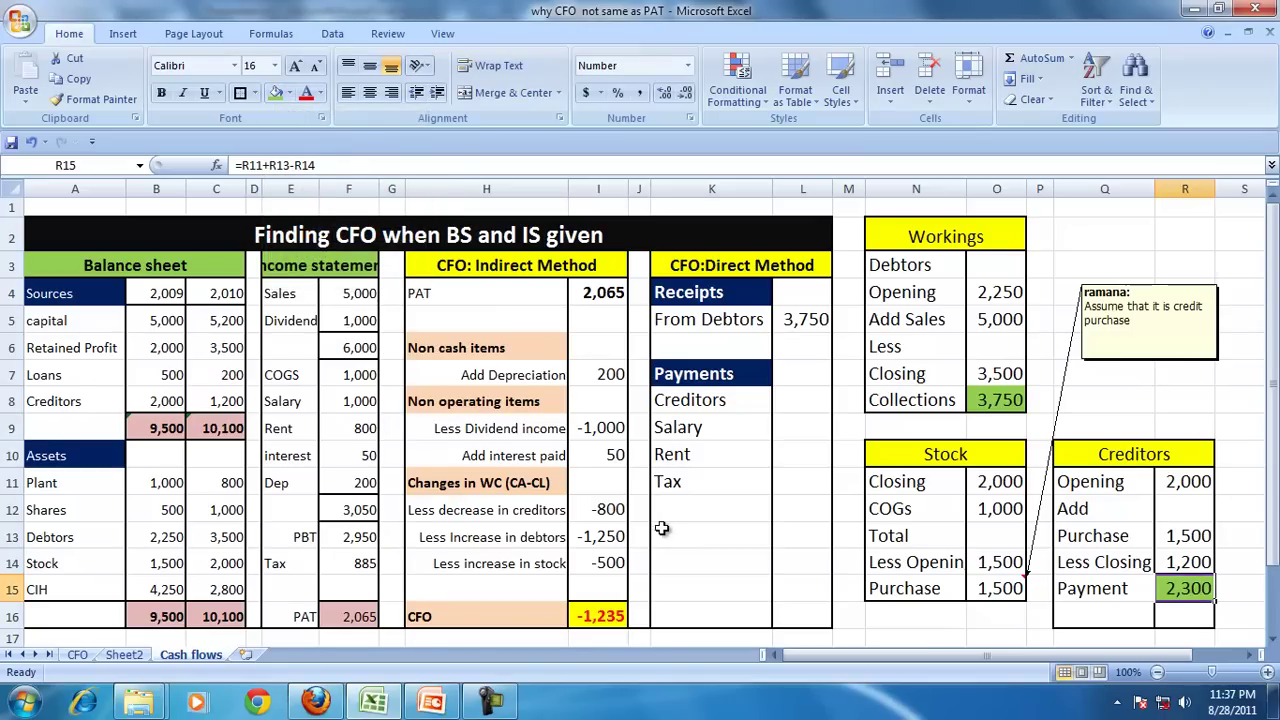
Step: Link the Creditors payment in L8 of the direct method to the Payment amount in R15, and review the debtors link
click(796, 401)
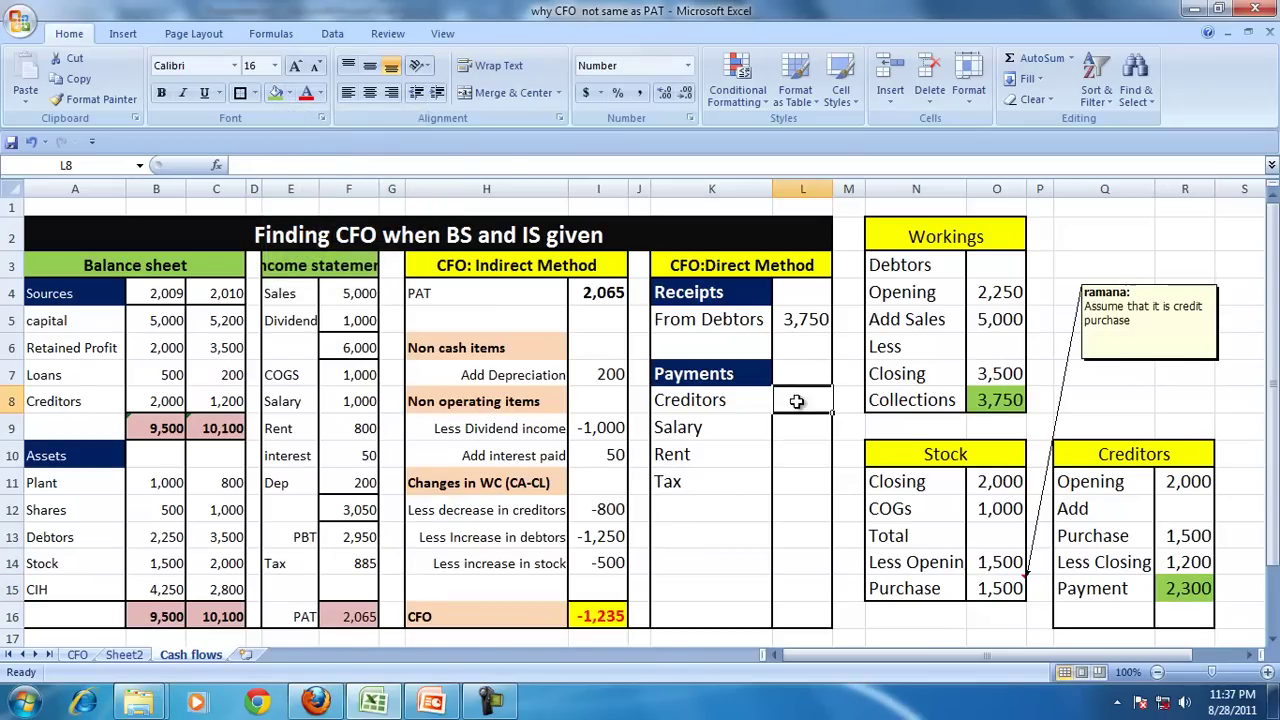
text(=)
click(1185, 588)
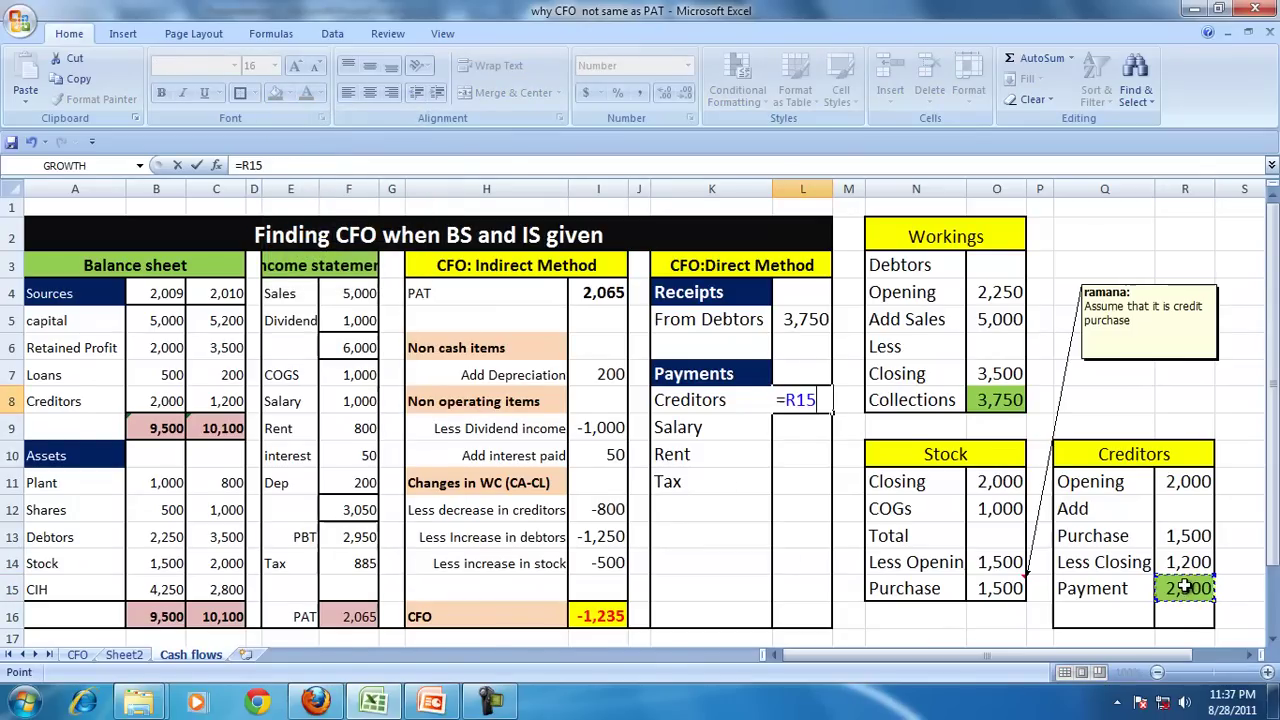
key(Return)
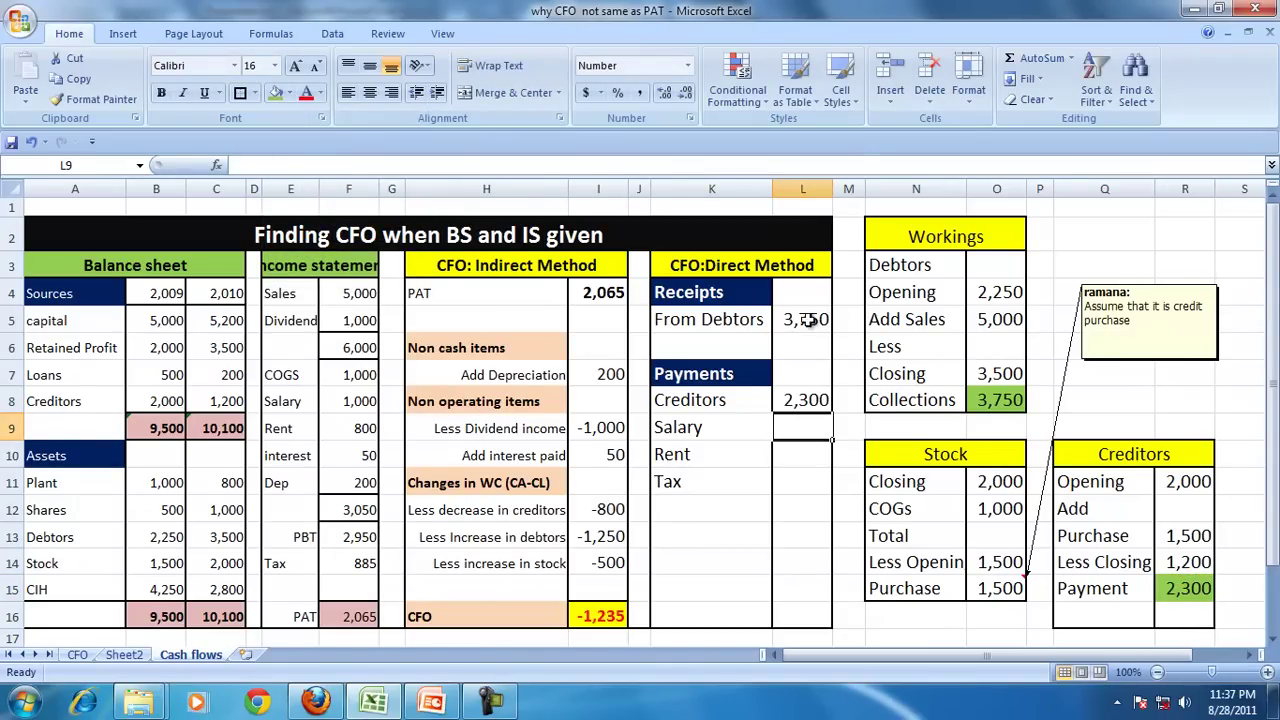
click(805, 320)
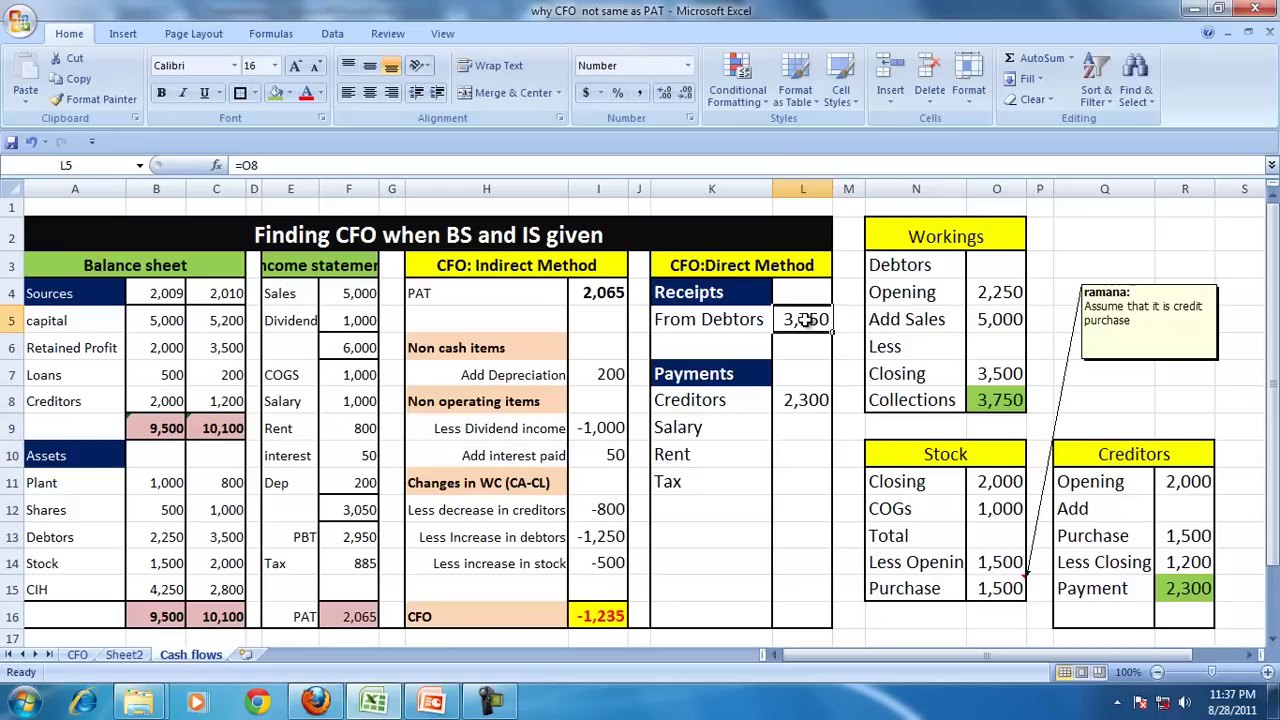
click(998, 396)
click(804, 404)
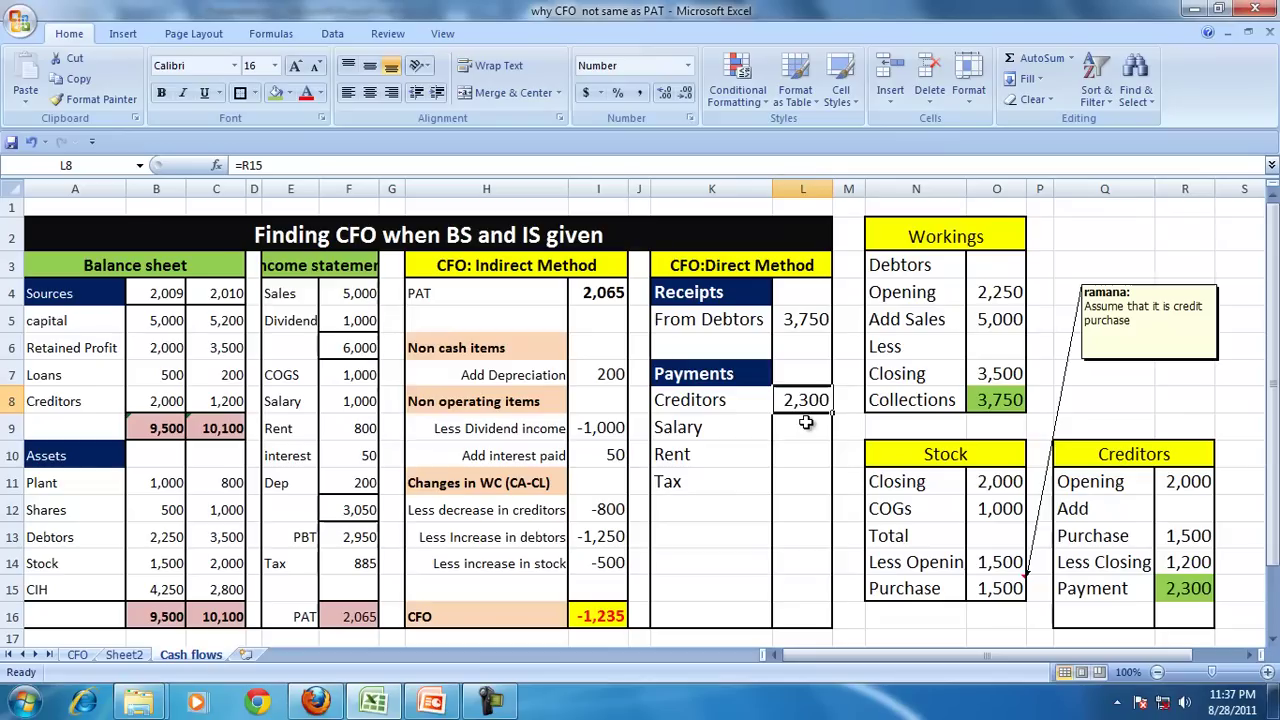
Step: Link the direct method's Salary in L9 to F8 and Rent in L10 to F9 of the income statement
click(790, 428)
text(=)
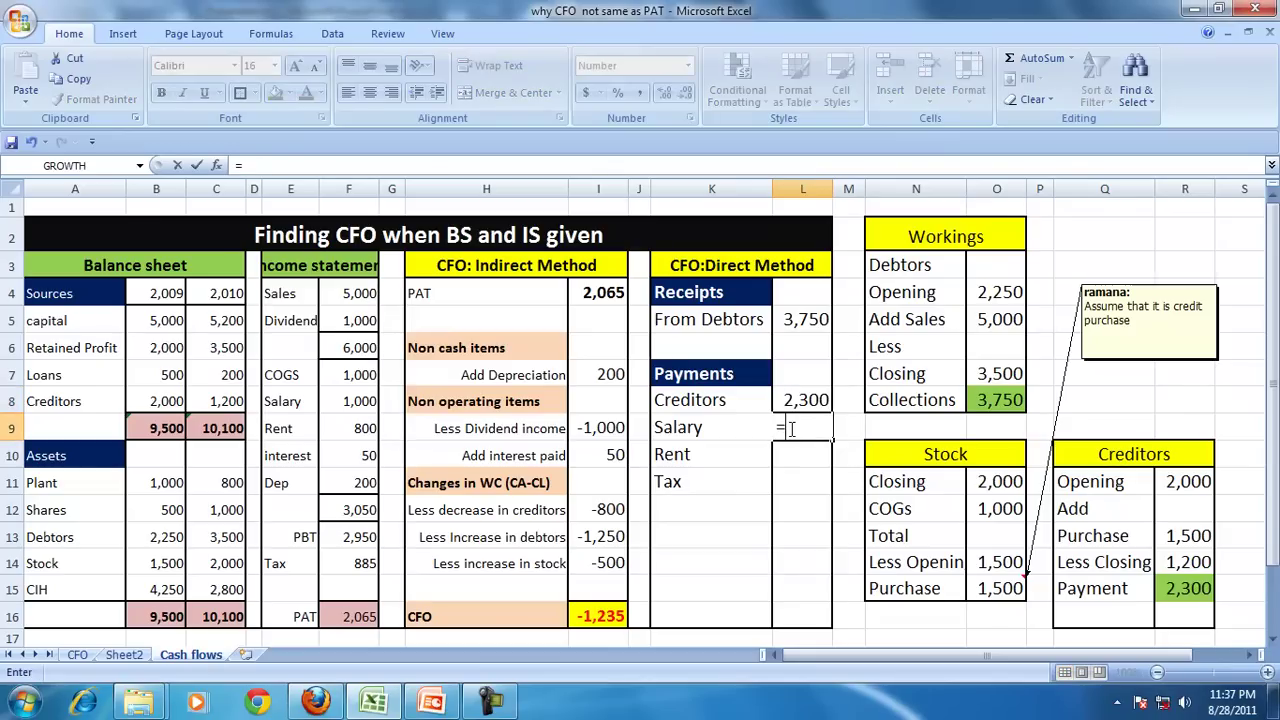
click(350, 402)
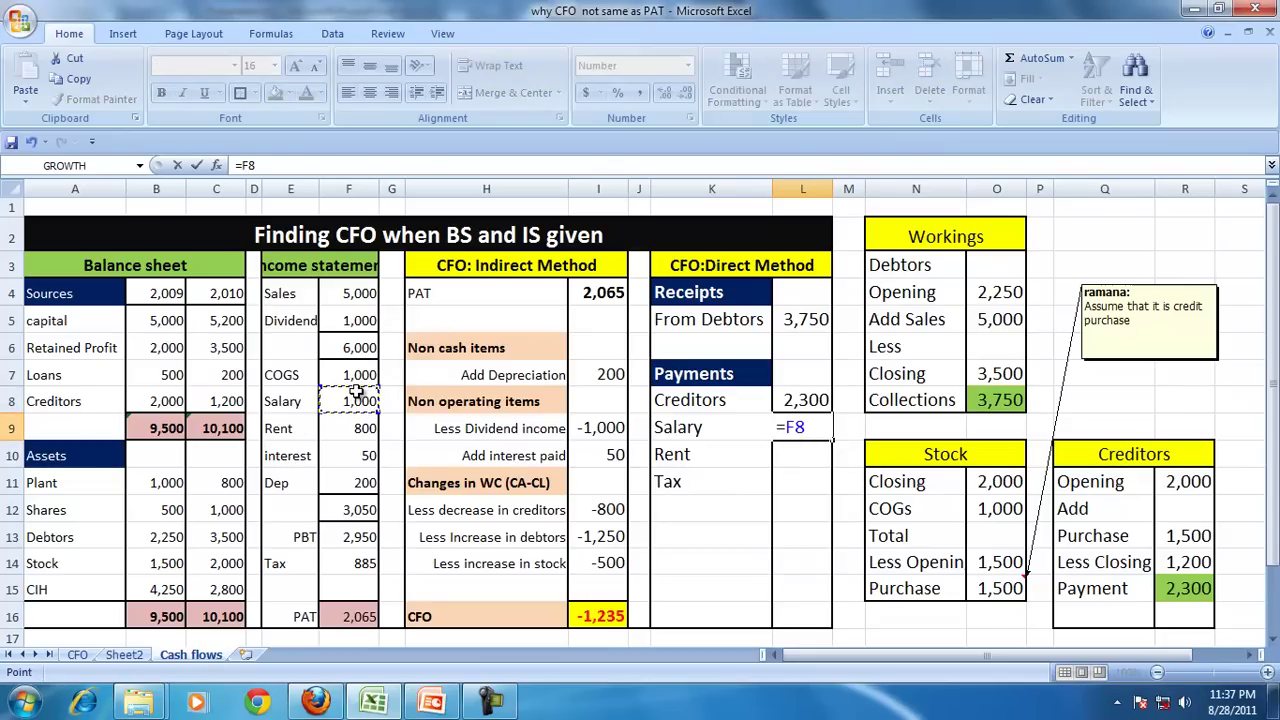
key(Return)
drag(72, 322, 50, 402)
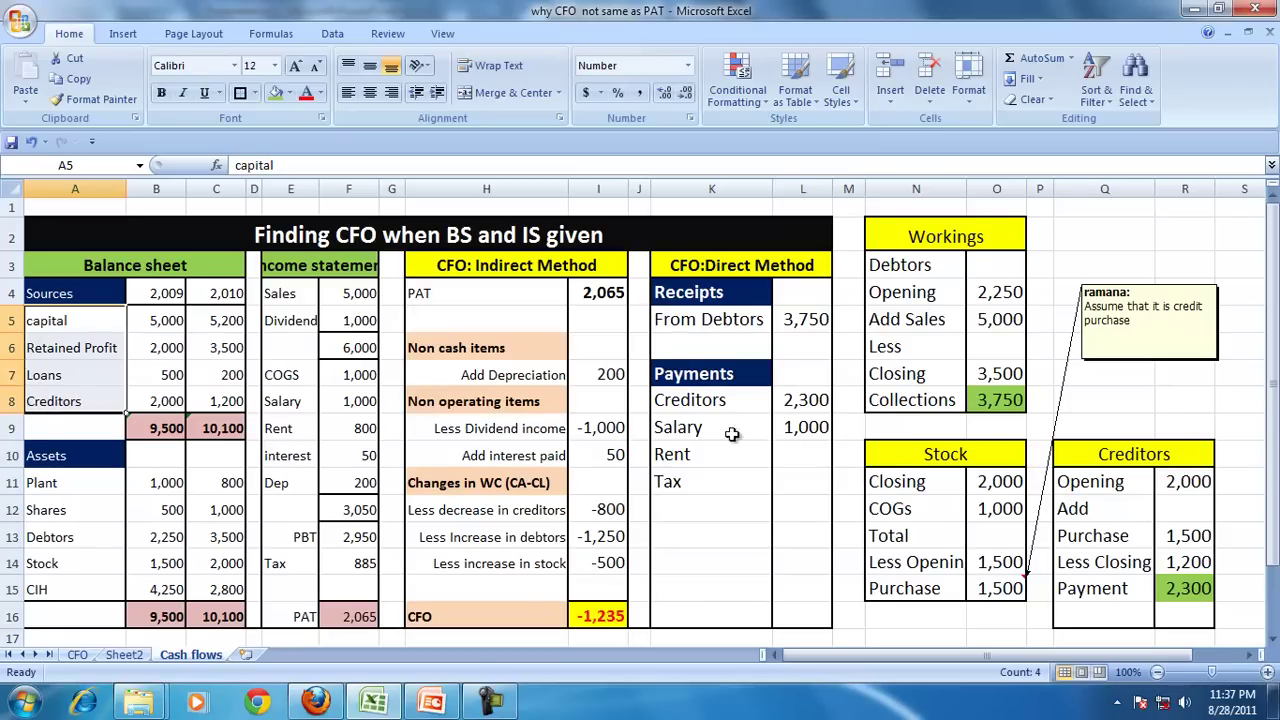
click(790, 452)
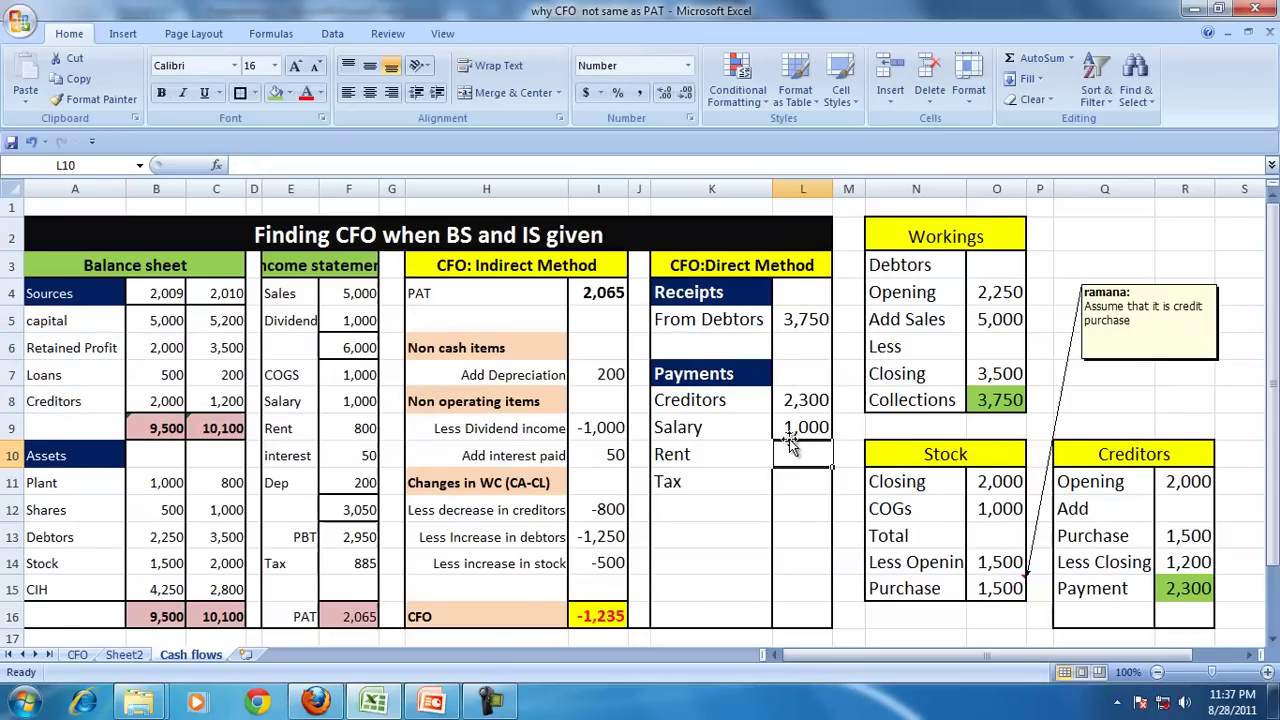
text(=)
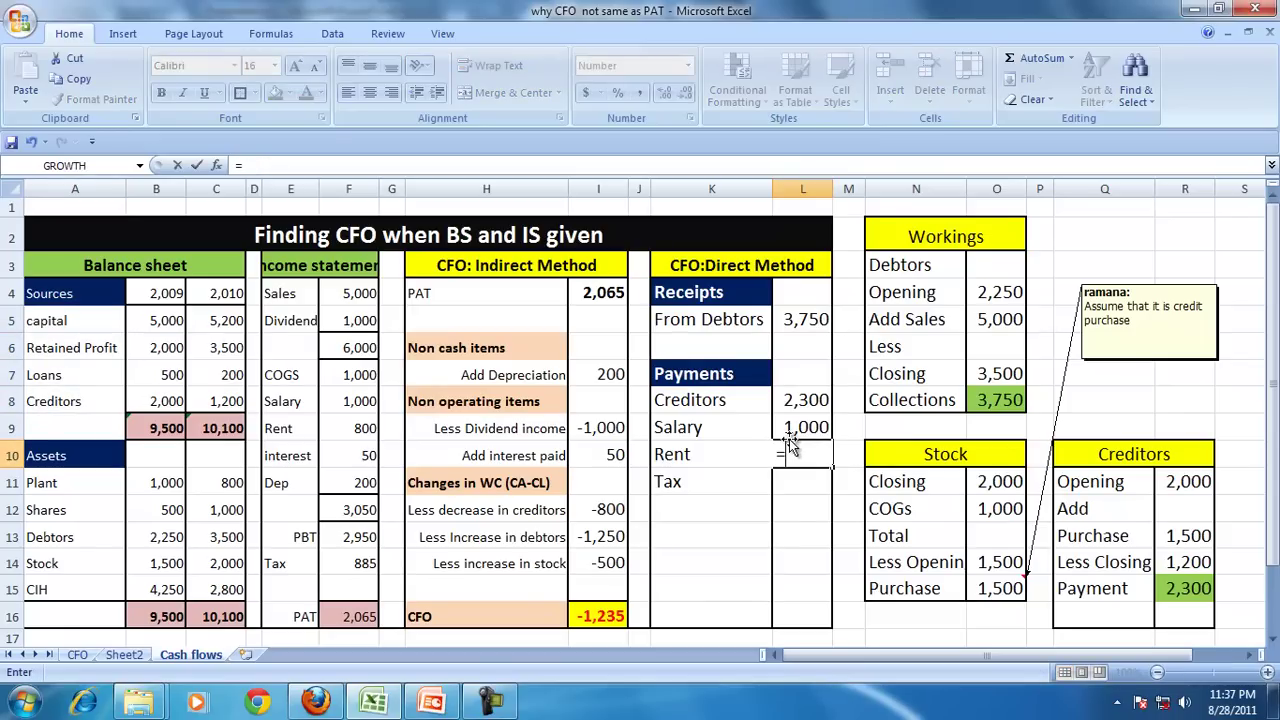
click(362, 428)
key(Return)
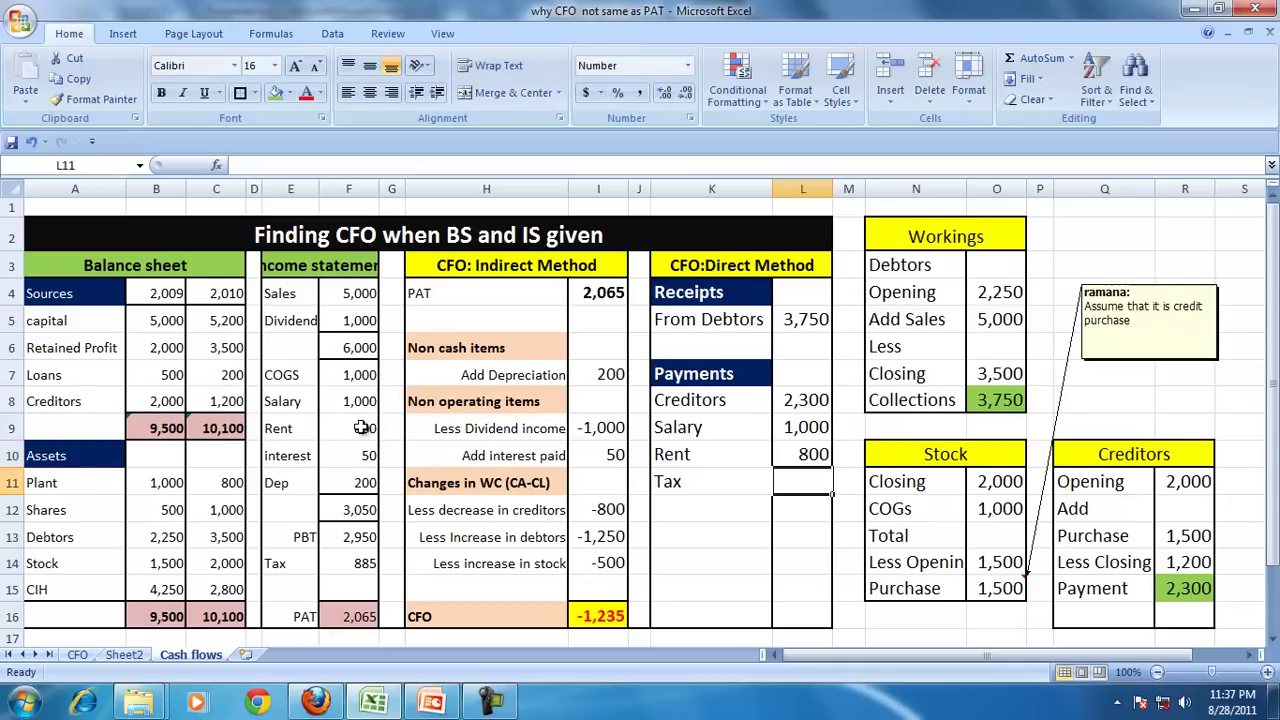
Step: Link the direct method's Tax payment in L11 to the income statement tax in F14
drag(42, 316, 62, 410)
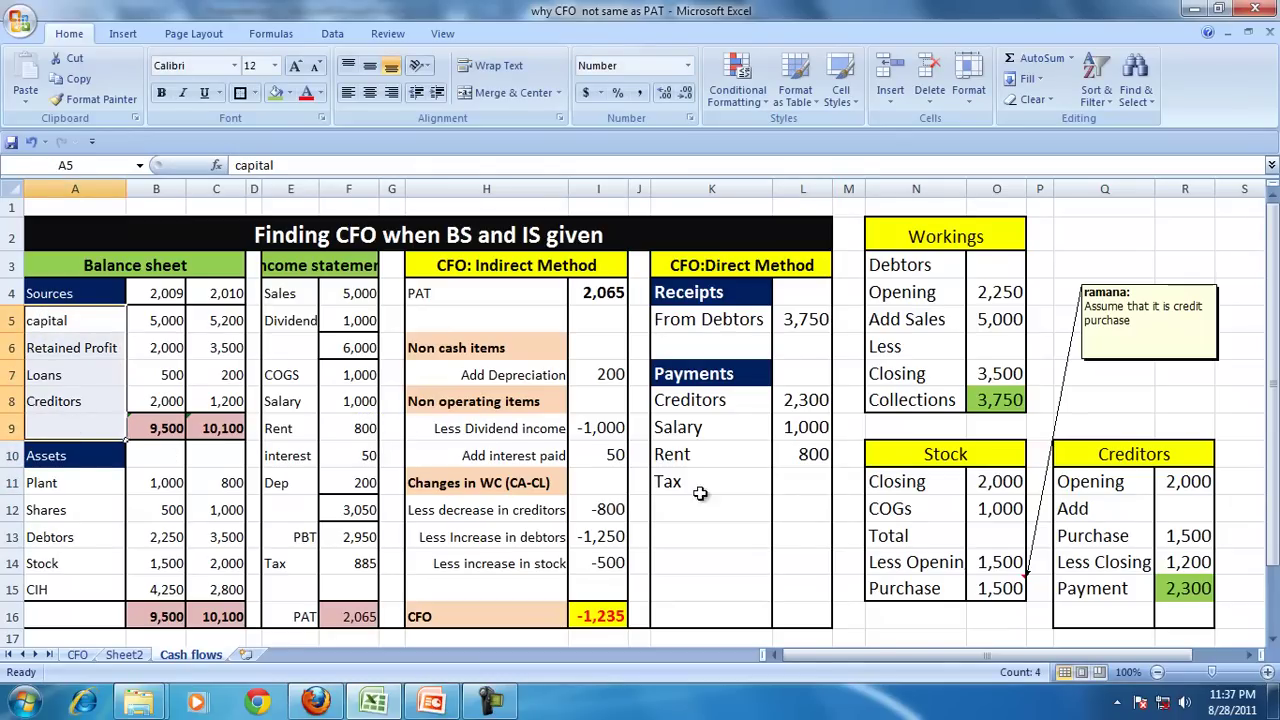
click(778, 474)
text(=)
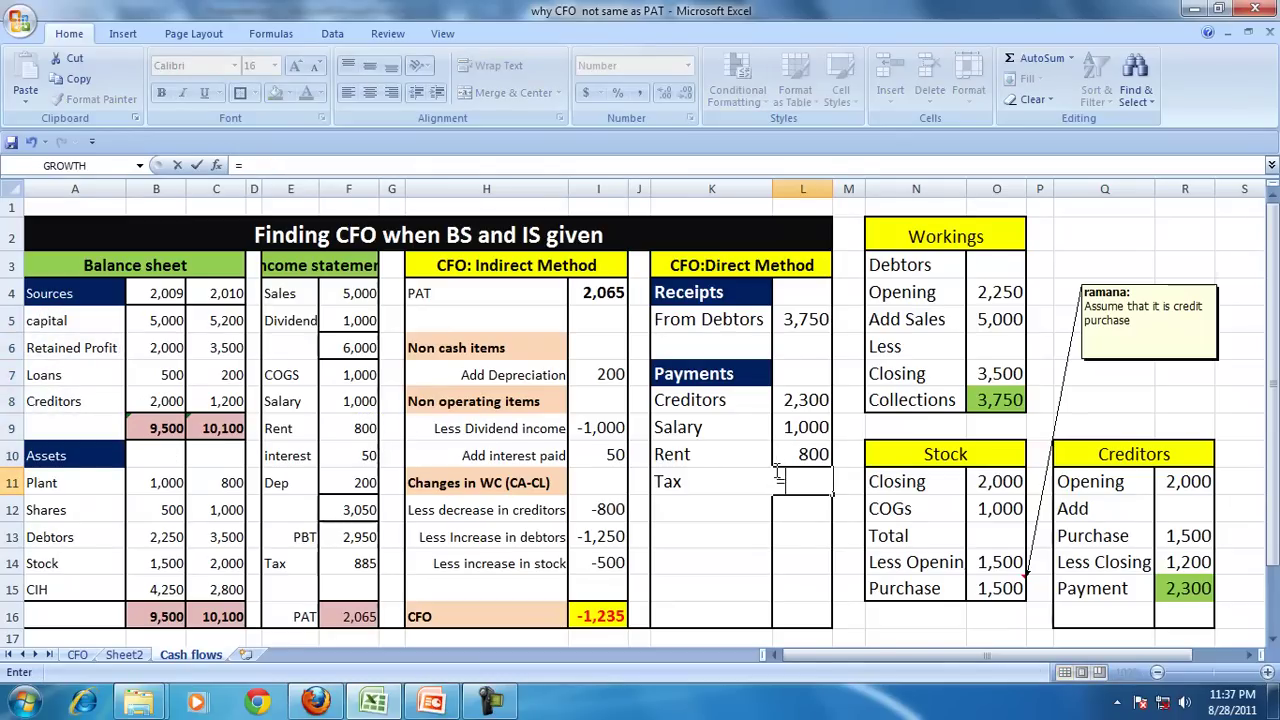
click(364, 563)
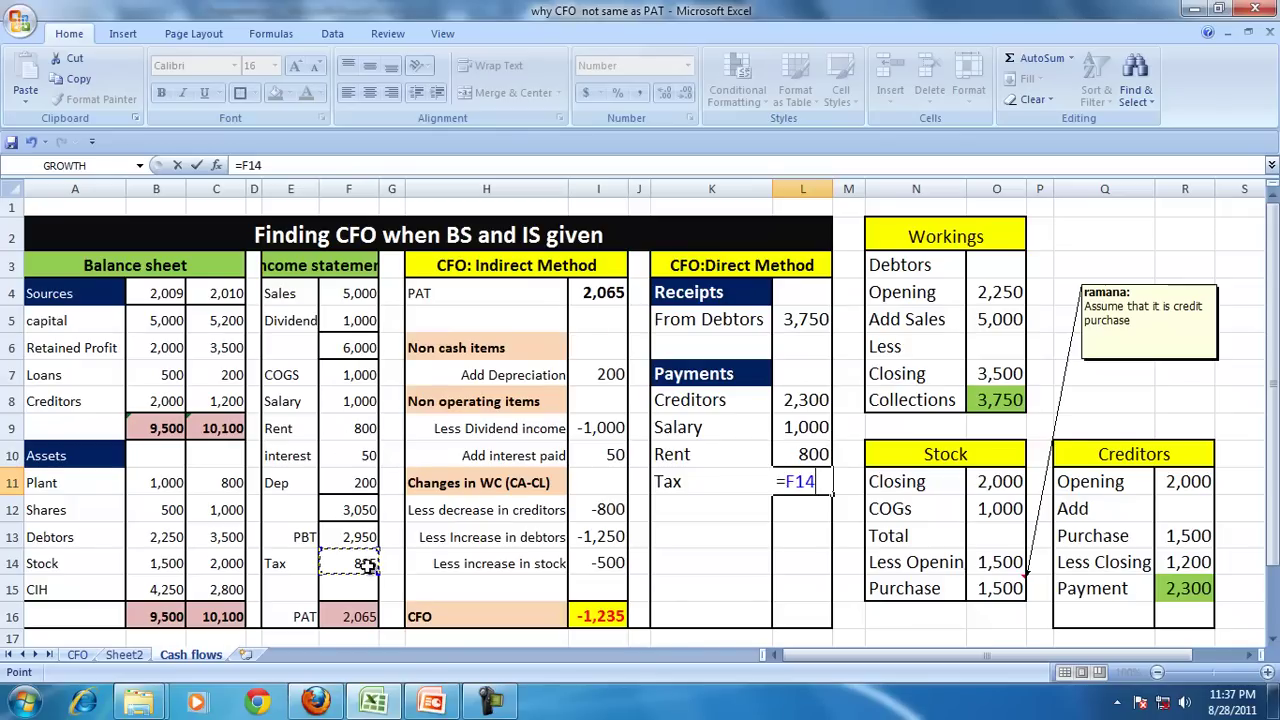
key(Return)
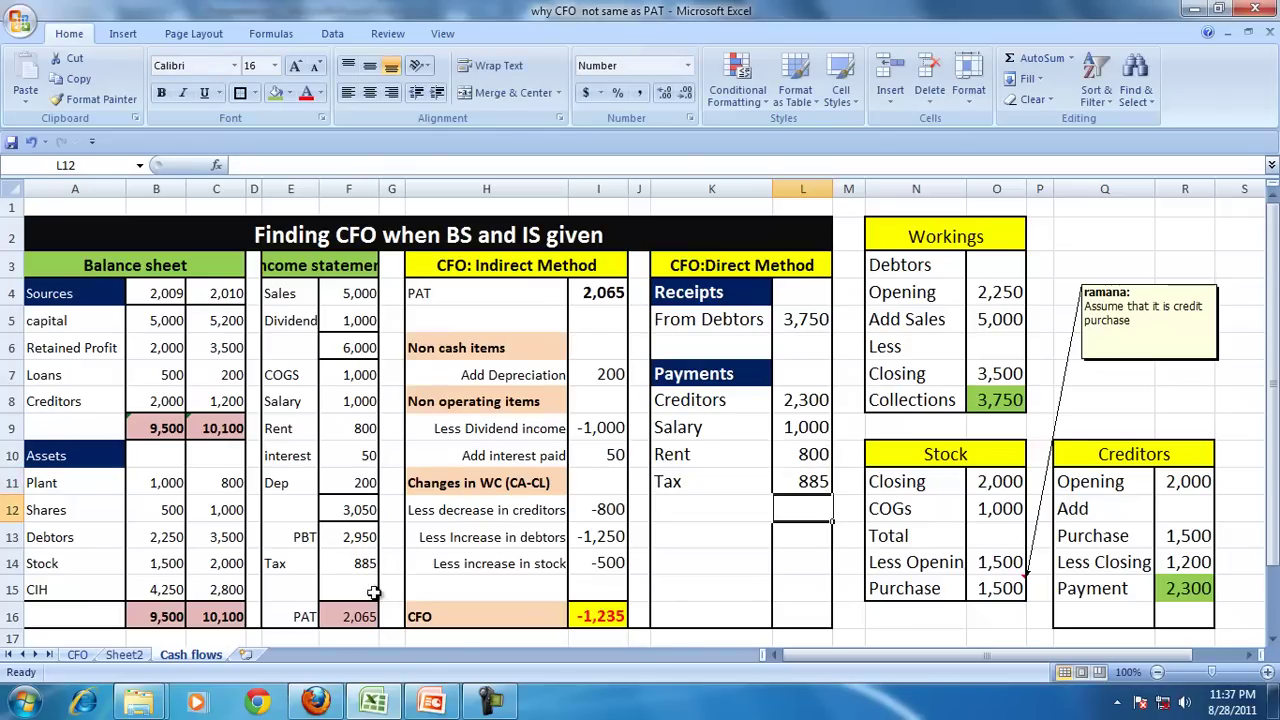
Step: Total the direct method payments L8:L11 in L12 with AutoSum, leaving out interest and depreciation
click(304, 456)
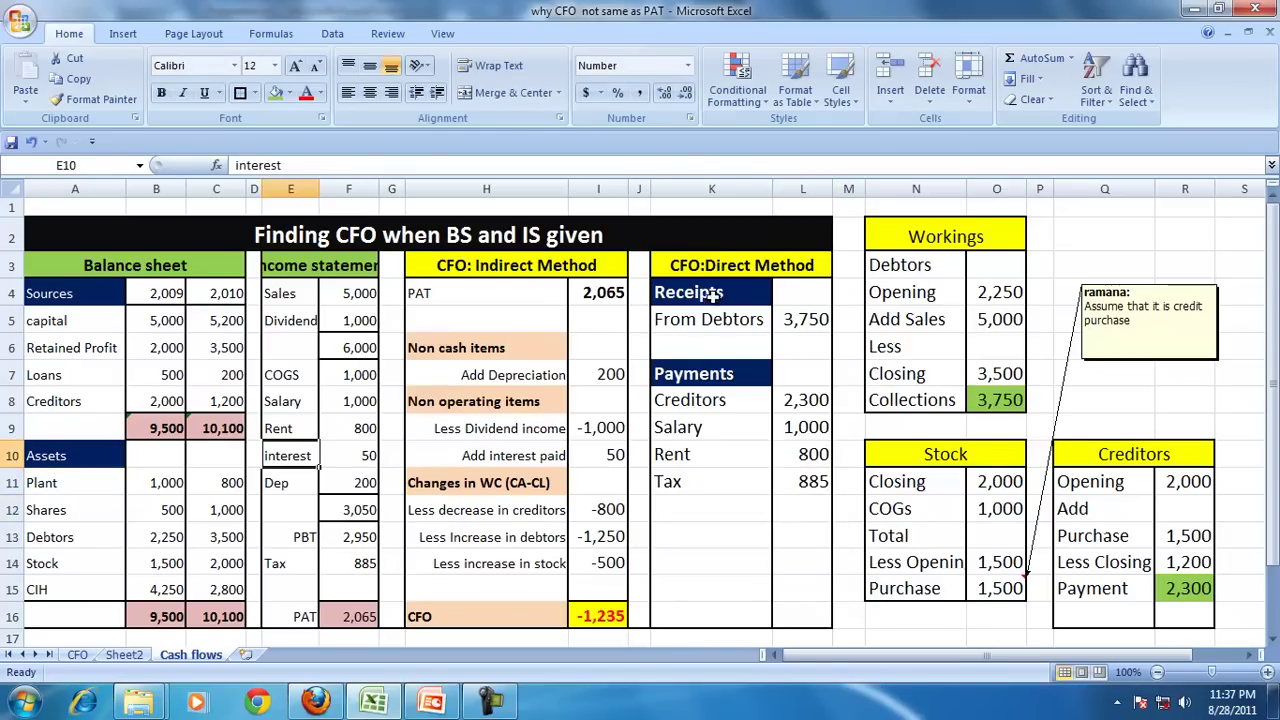
drag(708, 270, 735, 475)
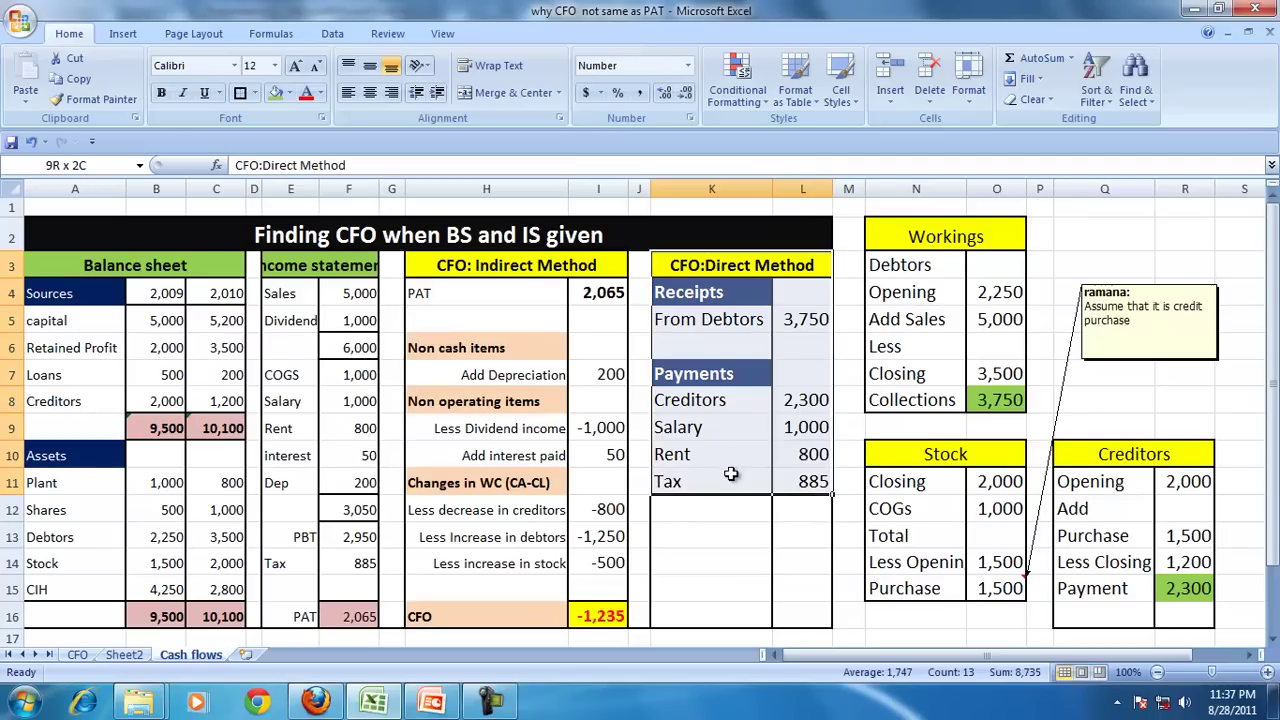
click(270, 482)
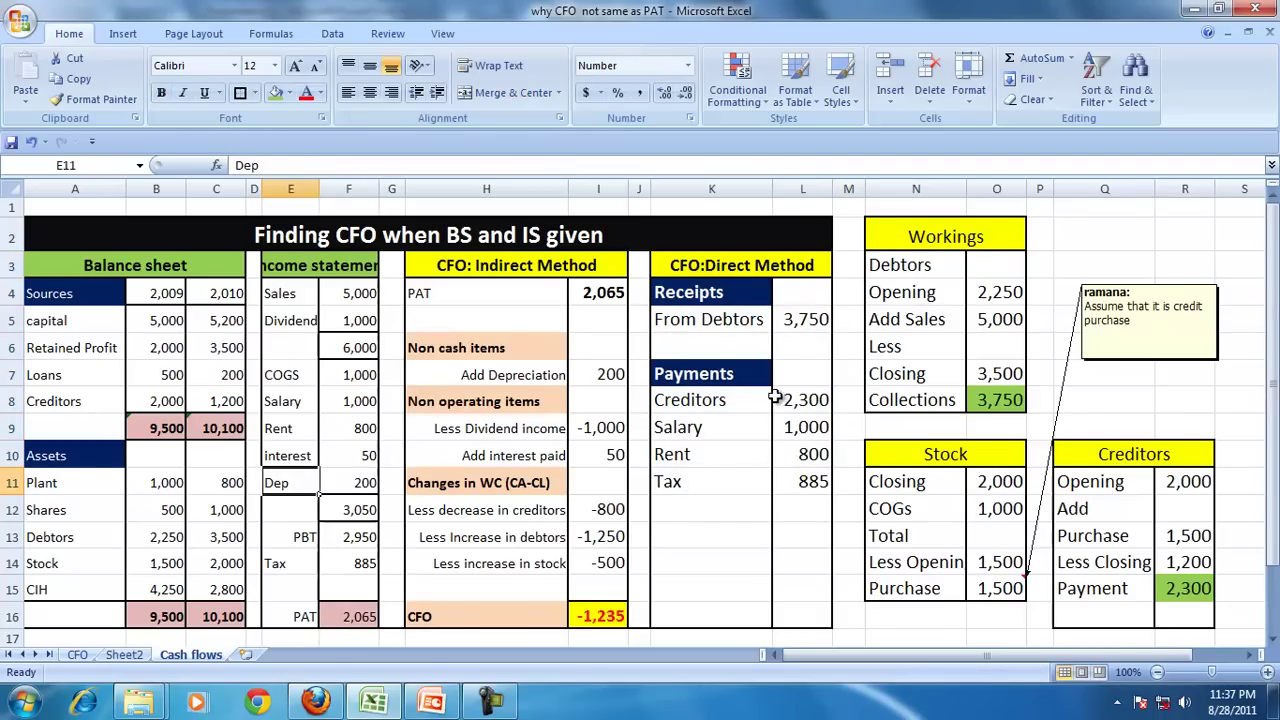
drag(789, 399, 803, 483)
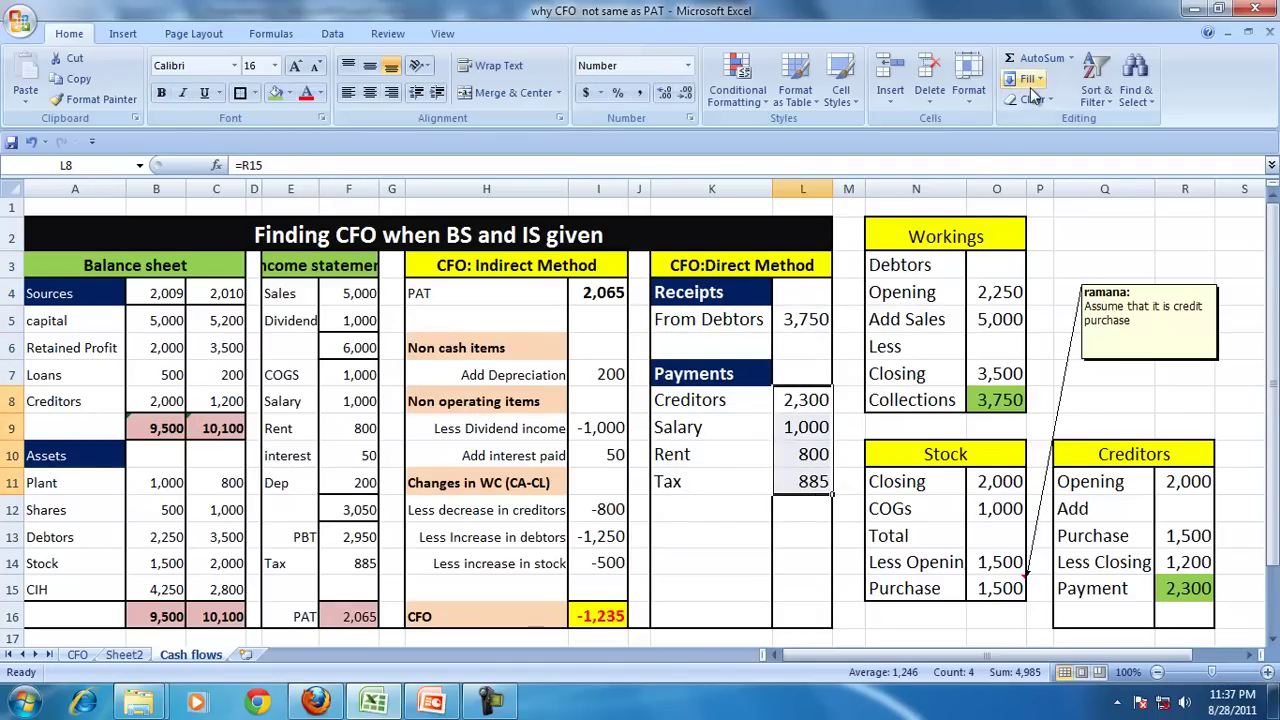
click(1022, 57)
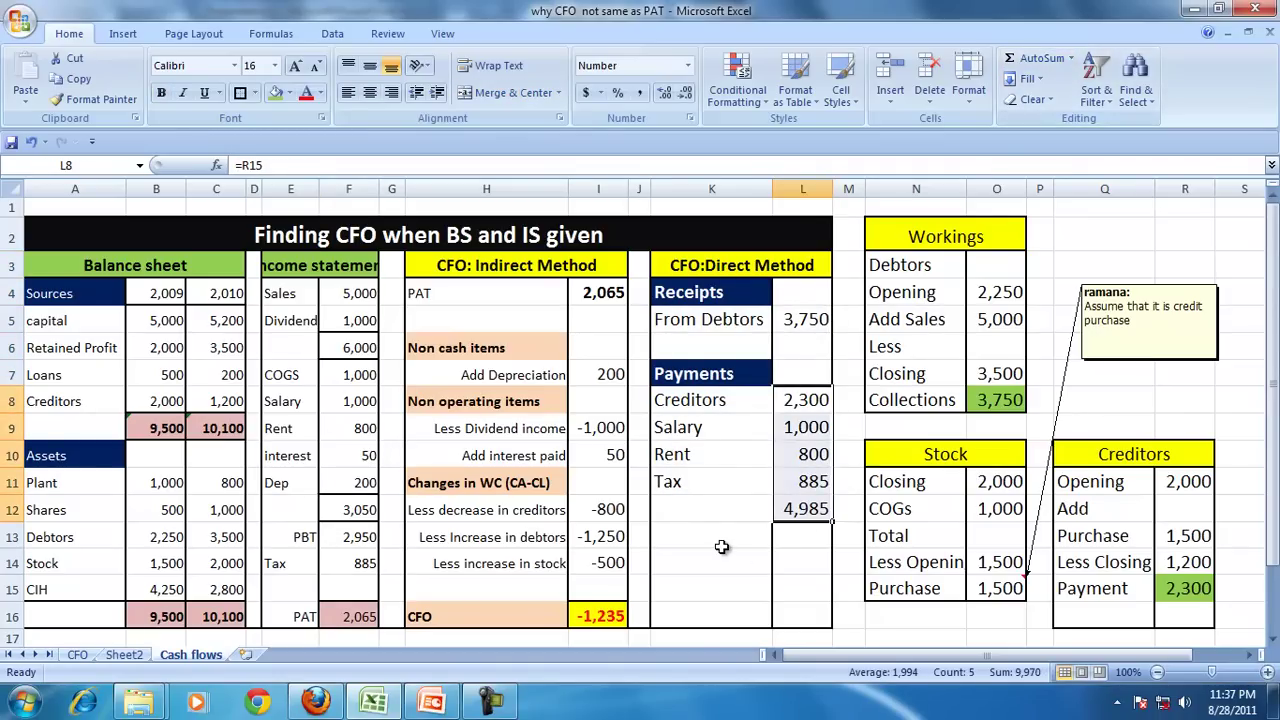
click(805, 510)
Step: Label K14 "CFO" and calculate it in L14 as debtors receipts less total payments, with the formula =L5-L12
click(695, 550)
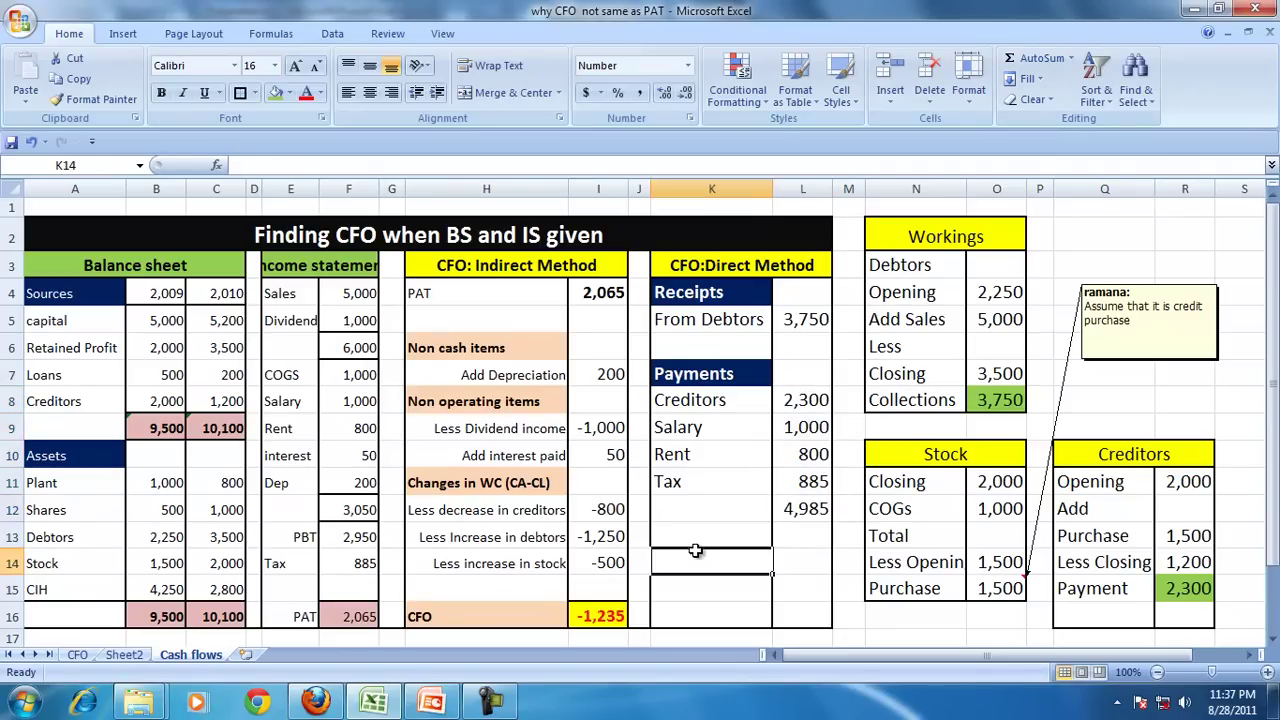
text(CFO)
key(Tab)
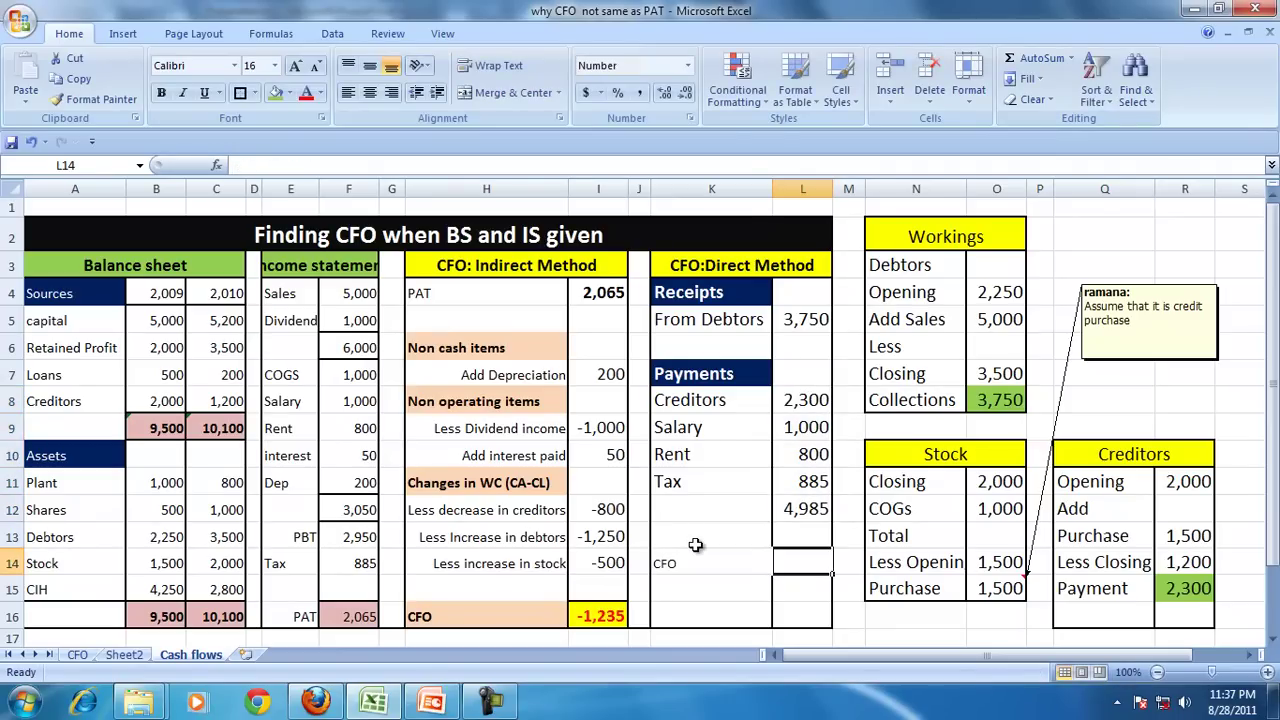
text(=)
key(Up)
key(Up)
key(Up)
key(Up)
key(Up)
key(Up)
key(Up)
key(Up)
key(Up)
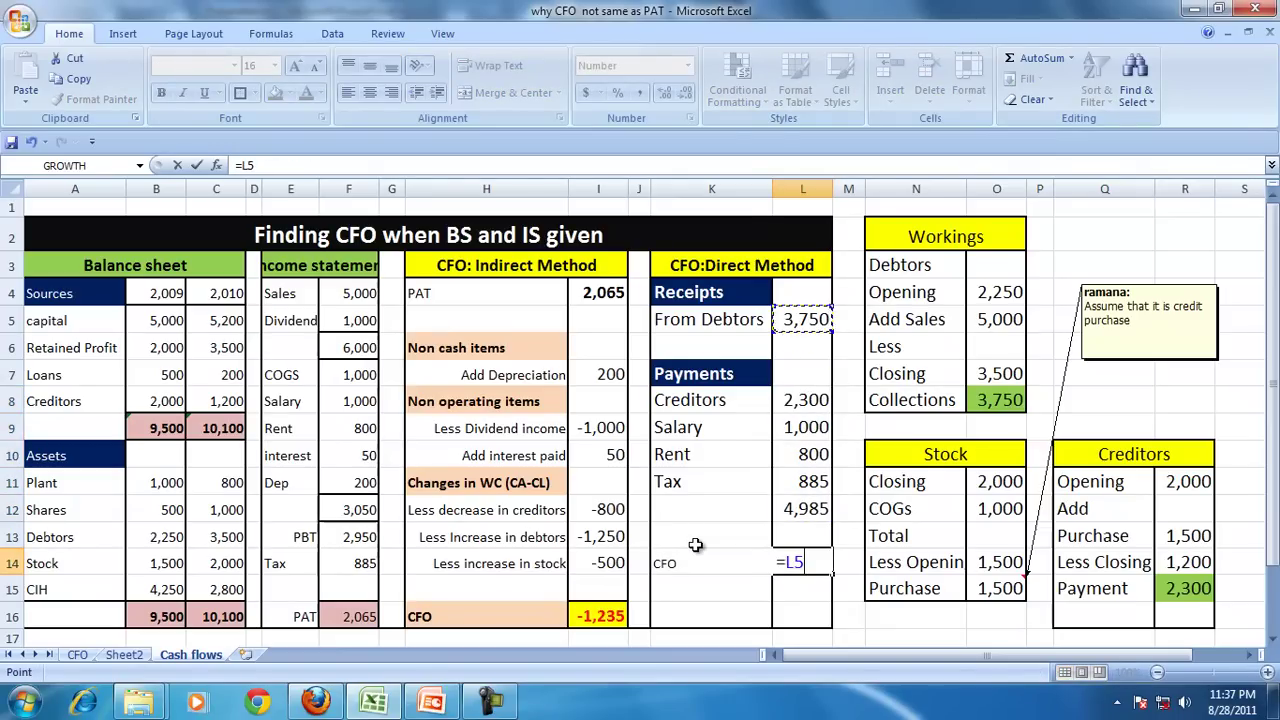
text(-)
key(Up)
key(Up)
key(Return)
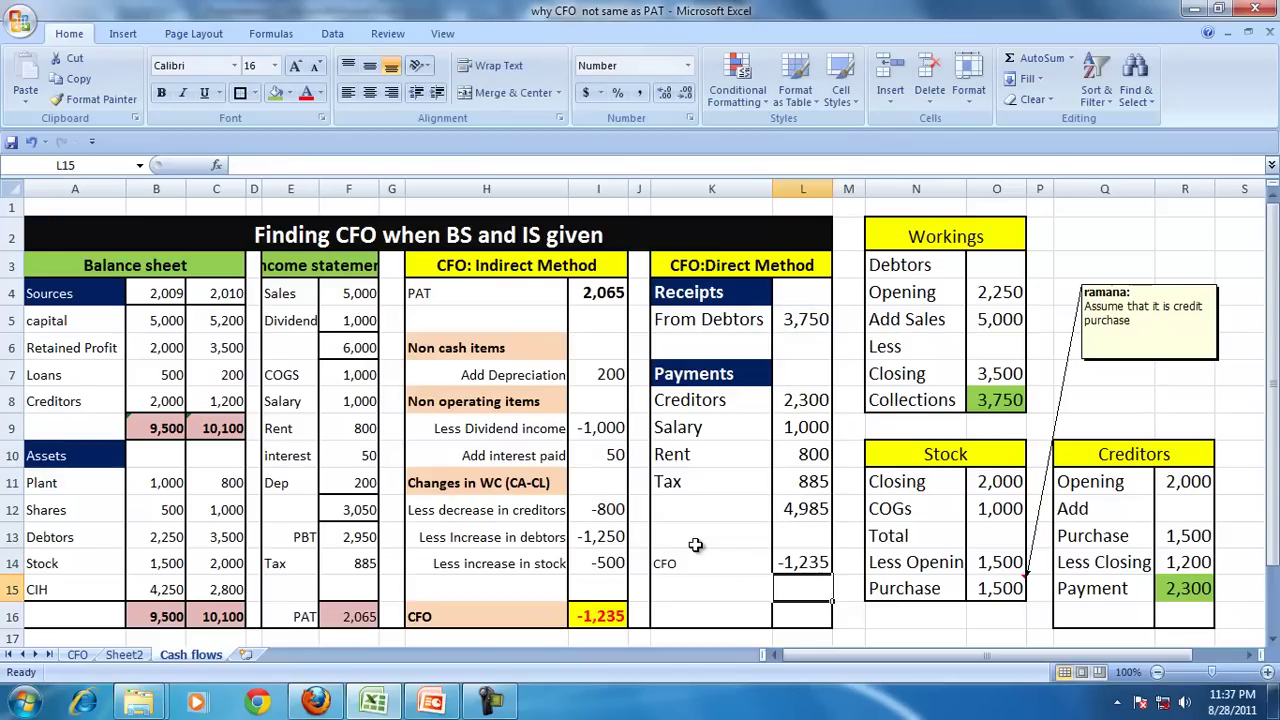
Step: Copy the formatting of the indirect method's CFO value in I16 onto the direct method's CFO value in L14
click(600, 615)
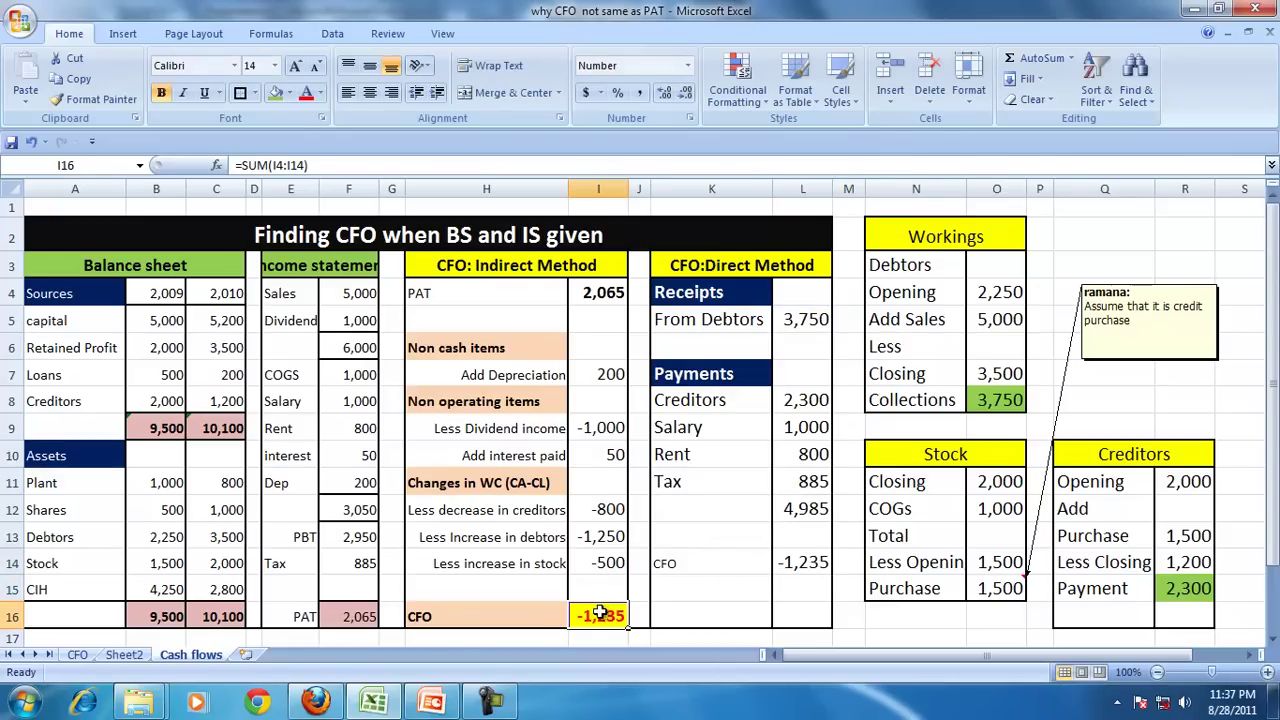
click(100, 99)
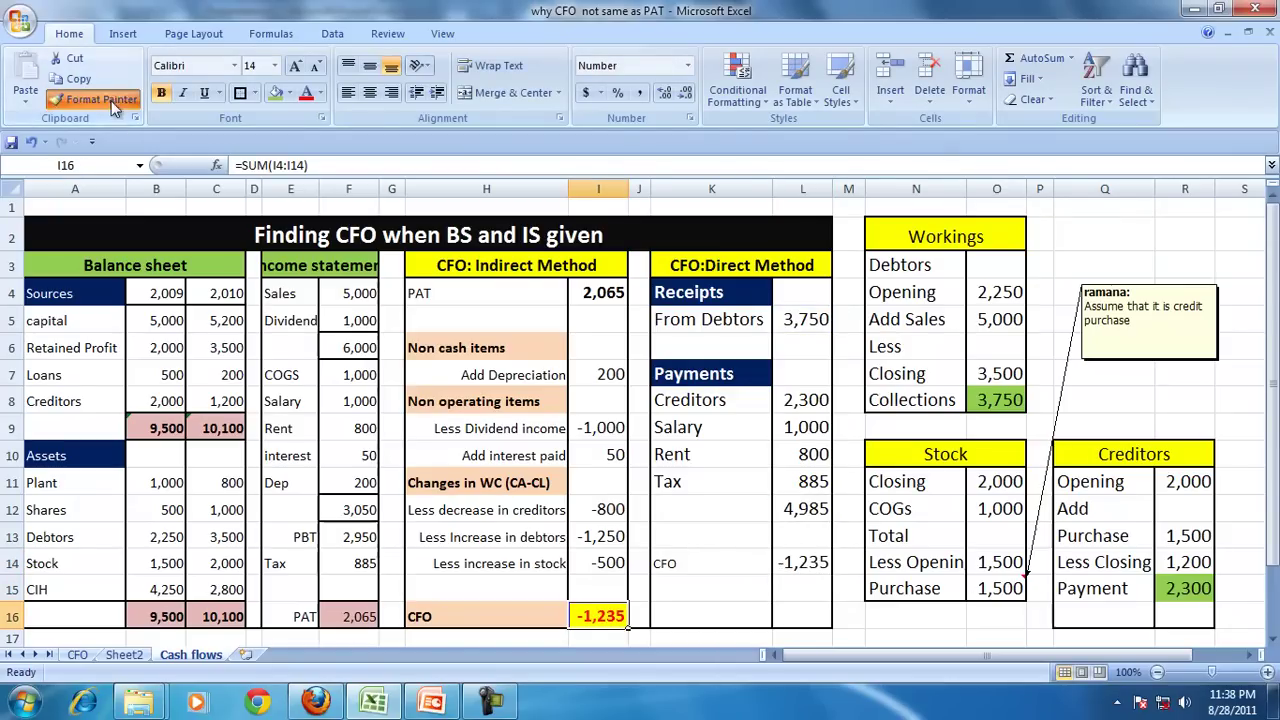
click(800, 565)
Step: Move the direct method's CFO label and value from K14:L14 to K16:L16 and enlarge their font to size 14
click(667, 565)
drag(667, 565, 775, 565)
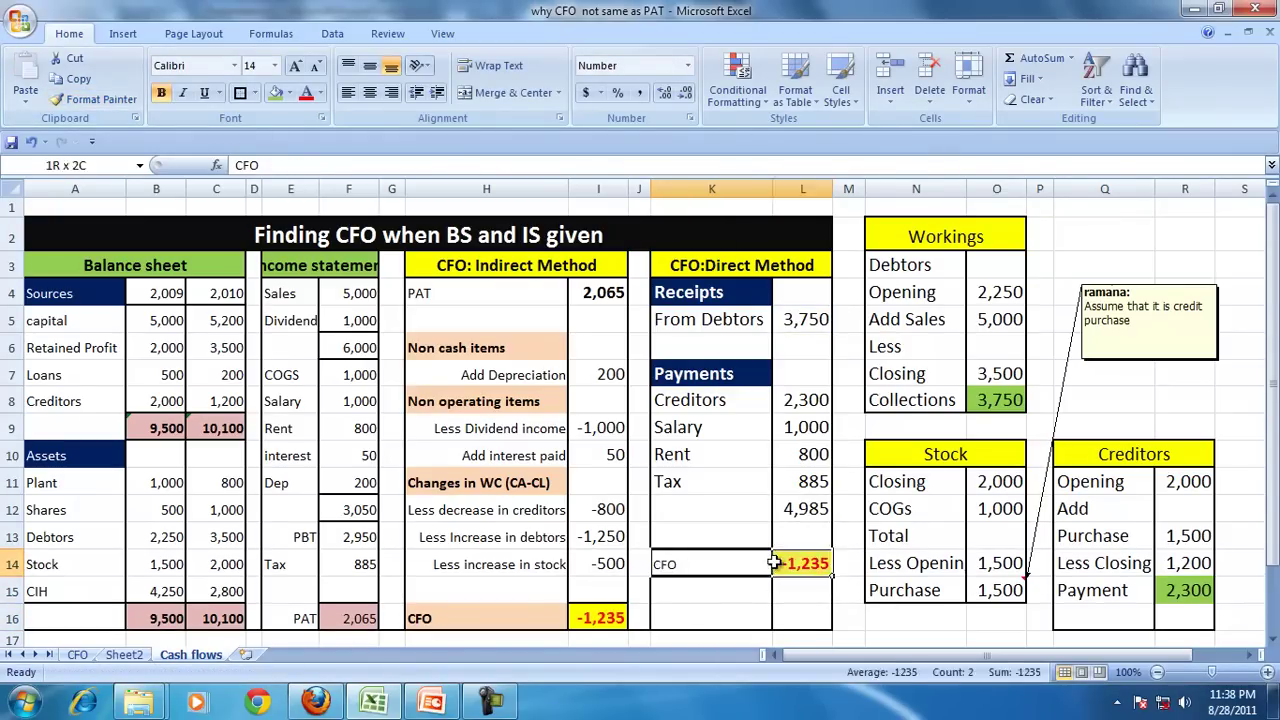
key(ctrl+c)
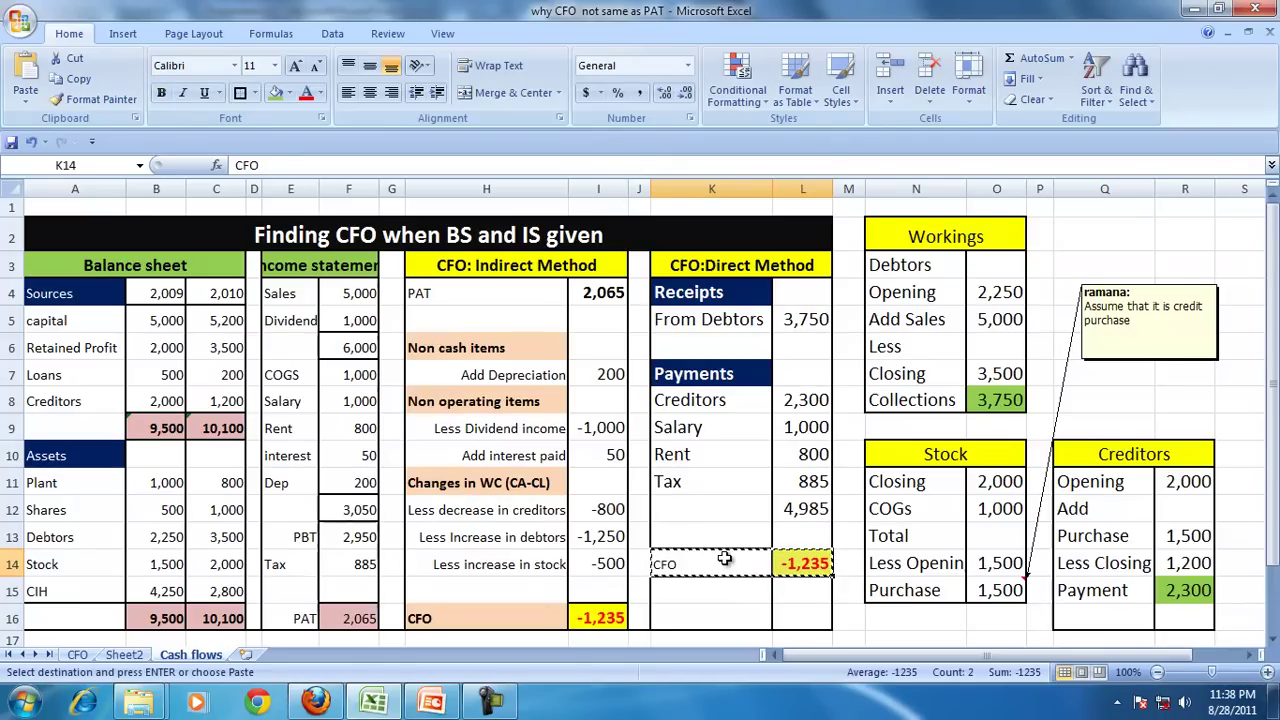
key(Down)
key(Down)
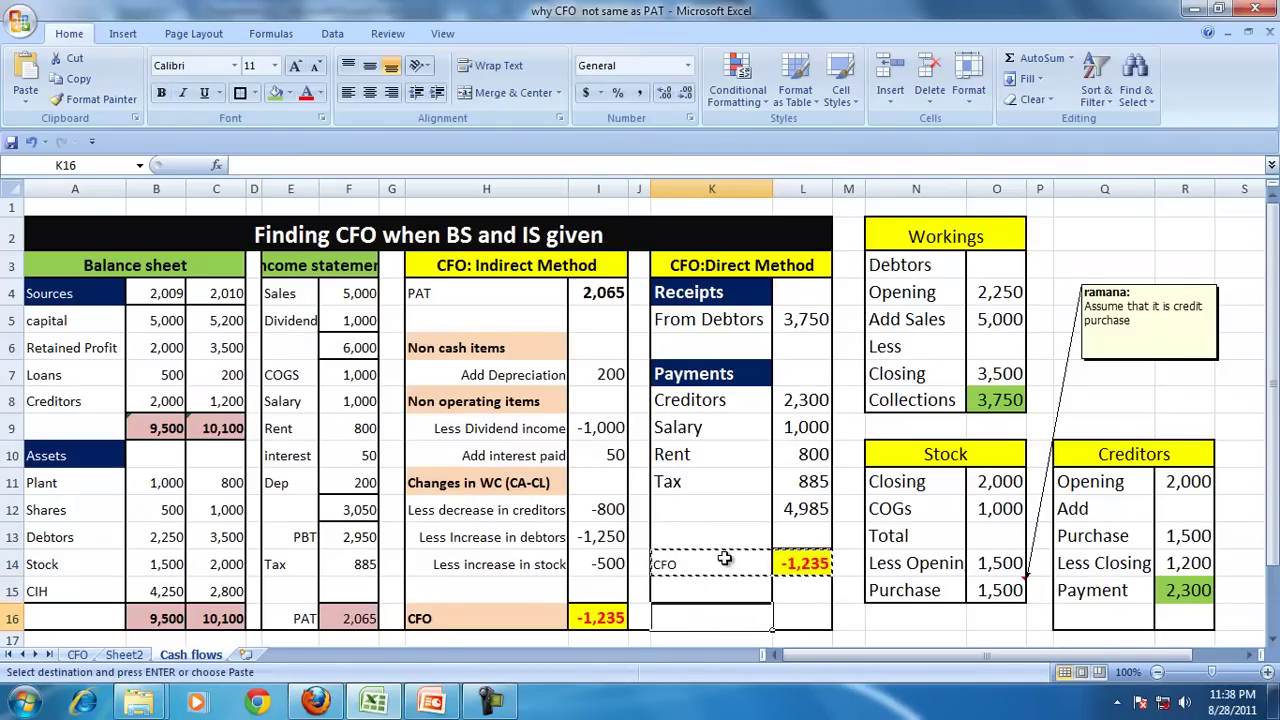
key(Return)
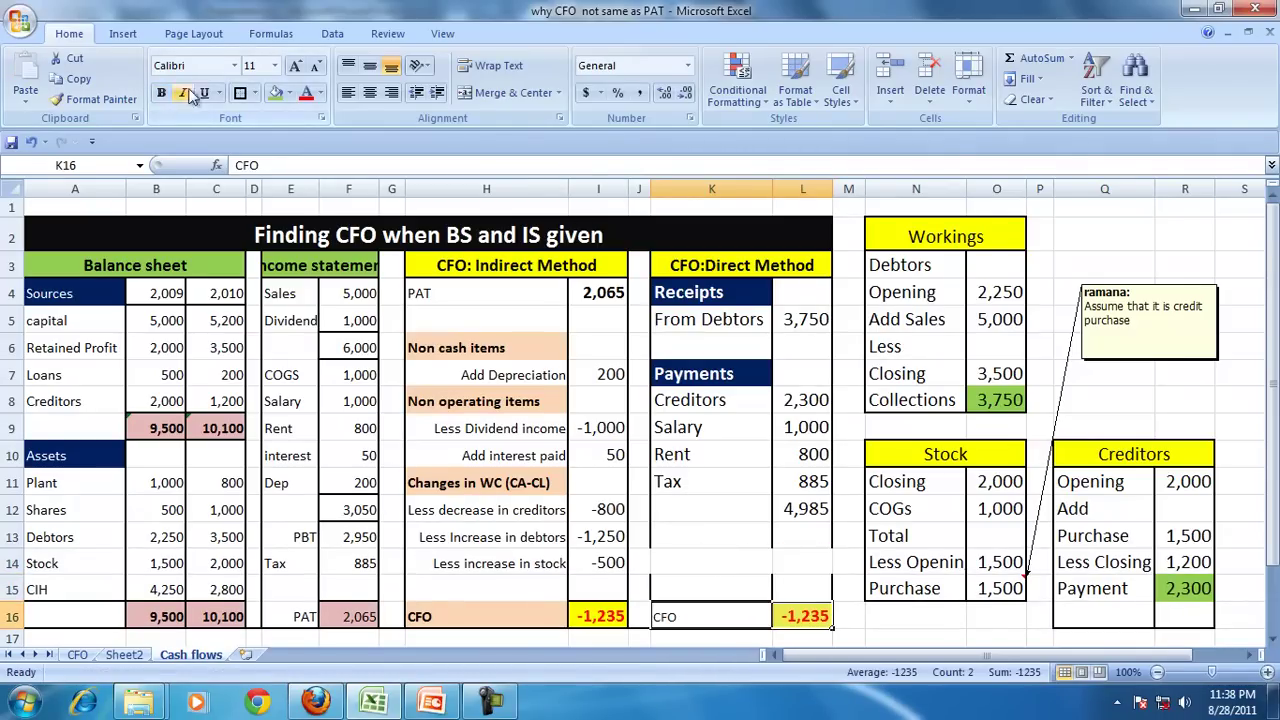
click(295, 66)
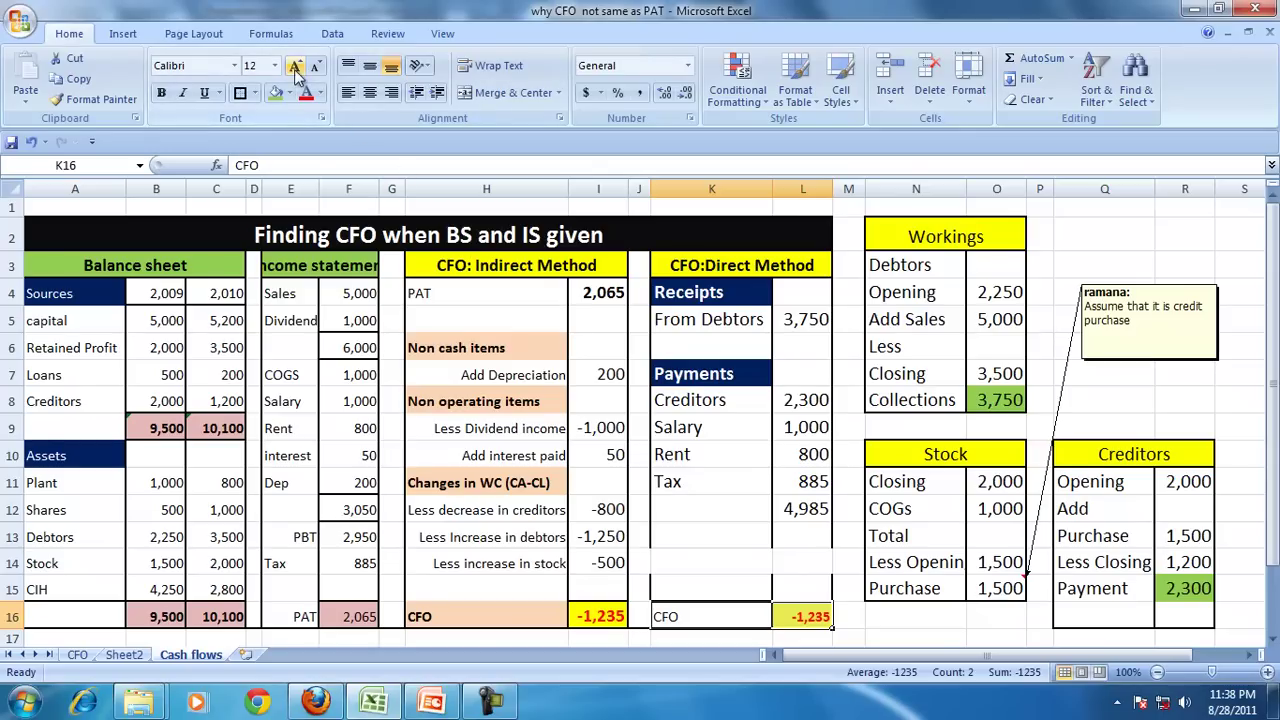
click(295, 66)
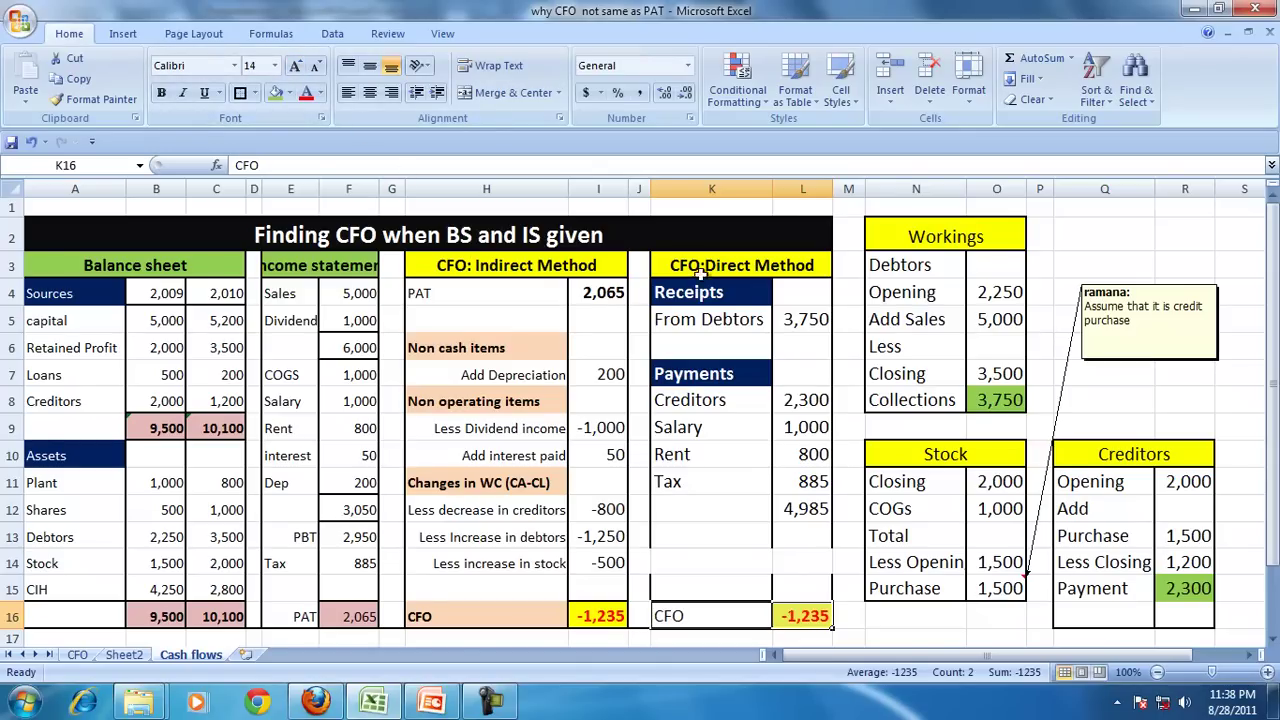
Step: Apply a thick box border around the direct method block K3:L16 and around its amount column L4:L16
drag(702, 272, 713, 612)
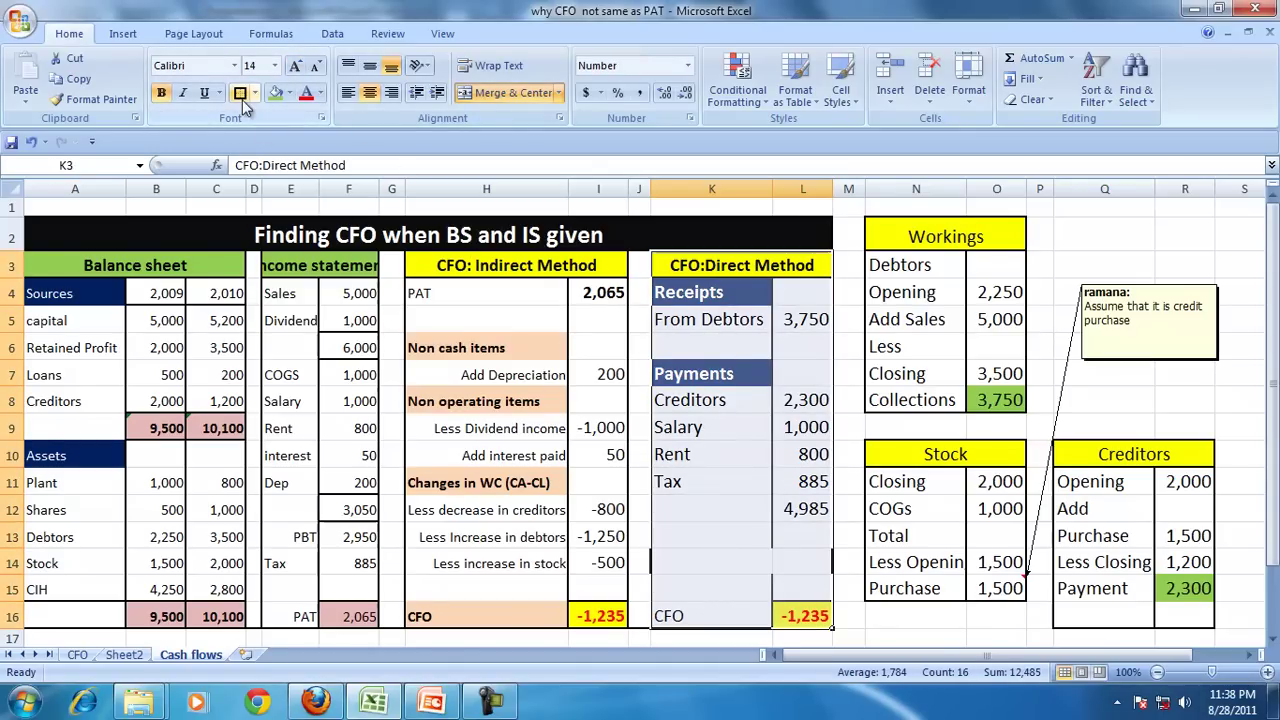
drag(810, 295, 805, 616)
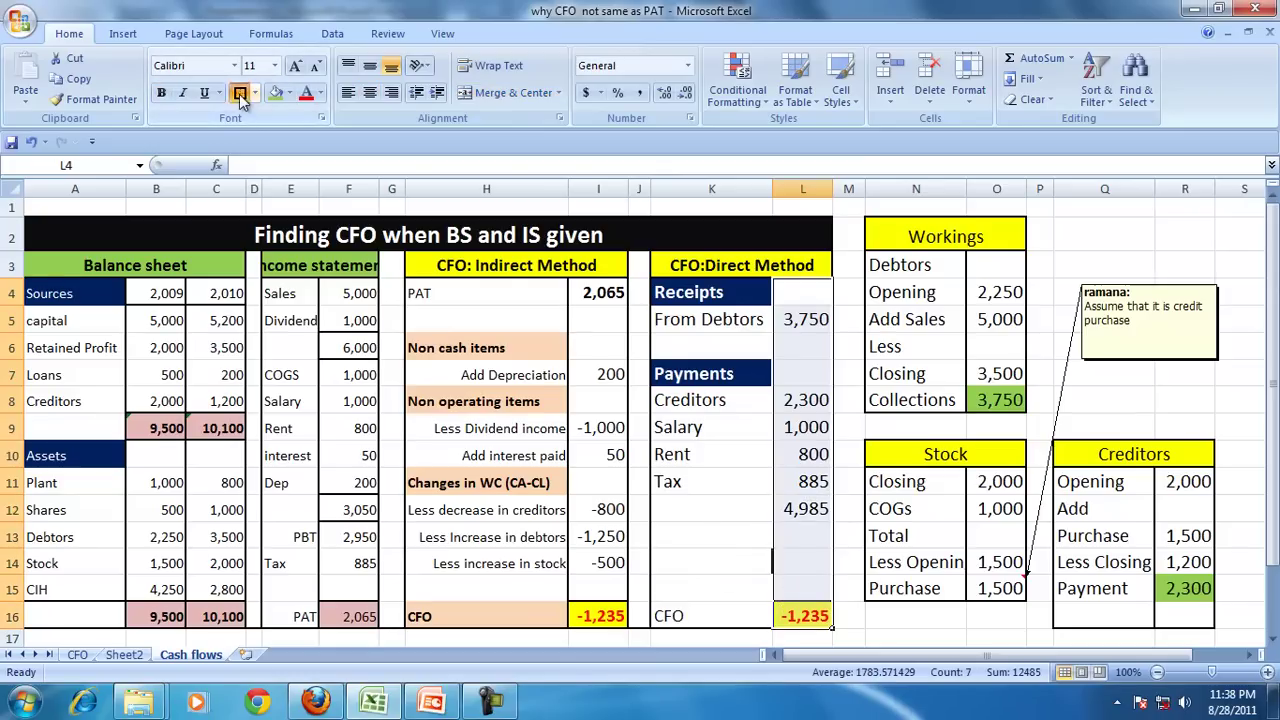
click(708, 507)
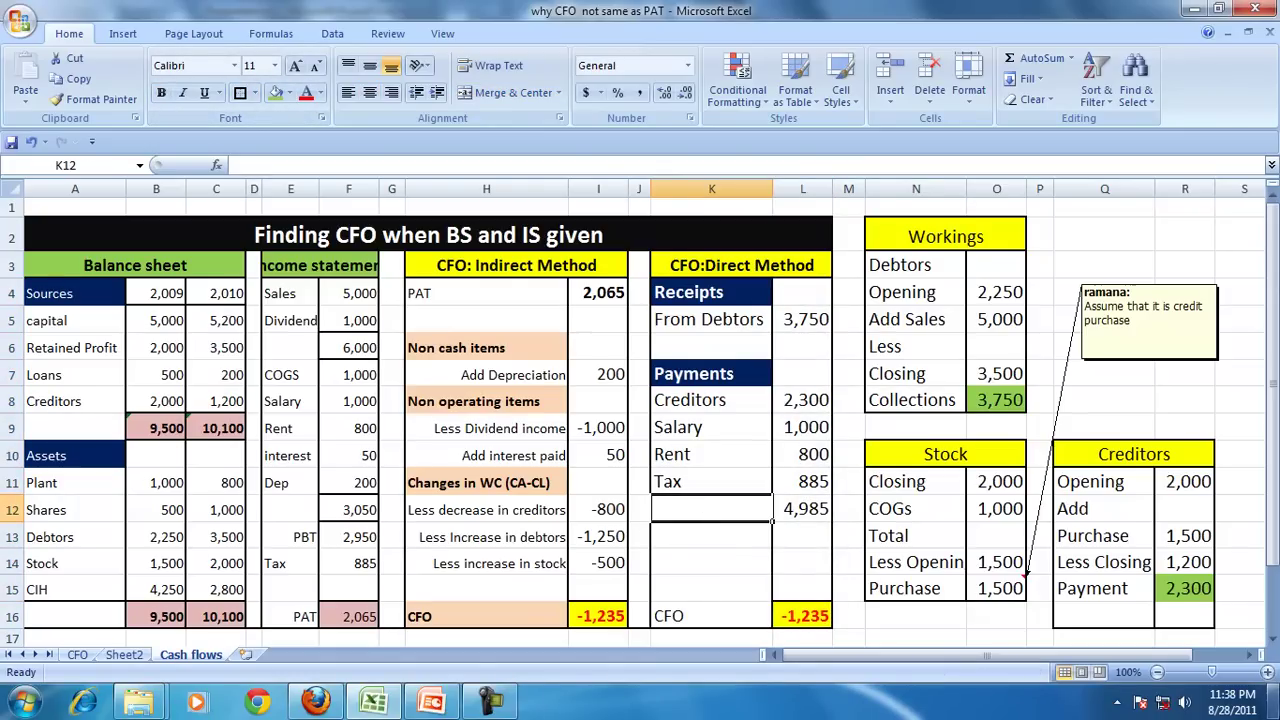
Step: Merge and center the Debtors heading across N3:O3 in the workings
click(699, 318)
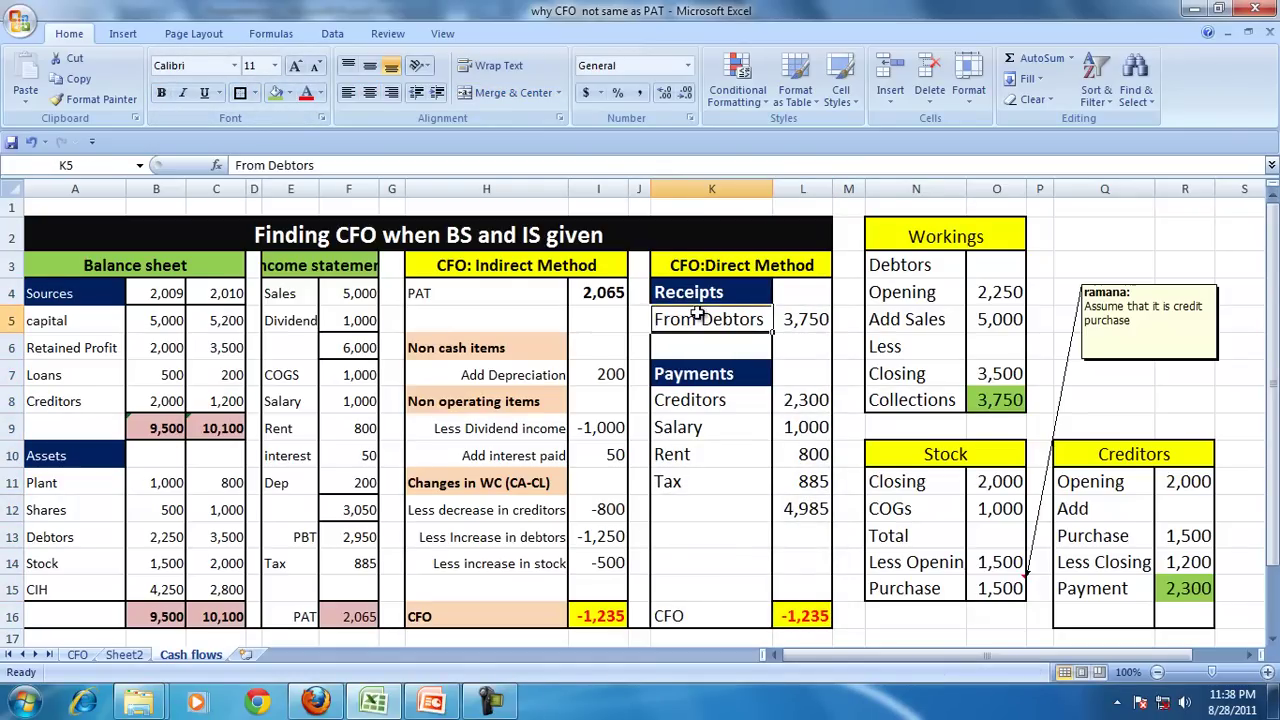
click(820, 320)
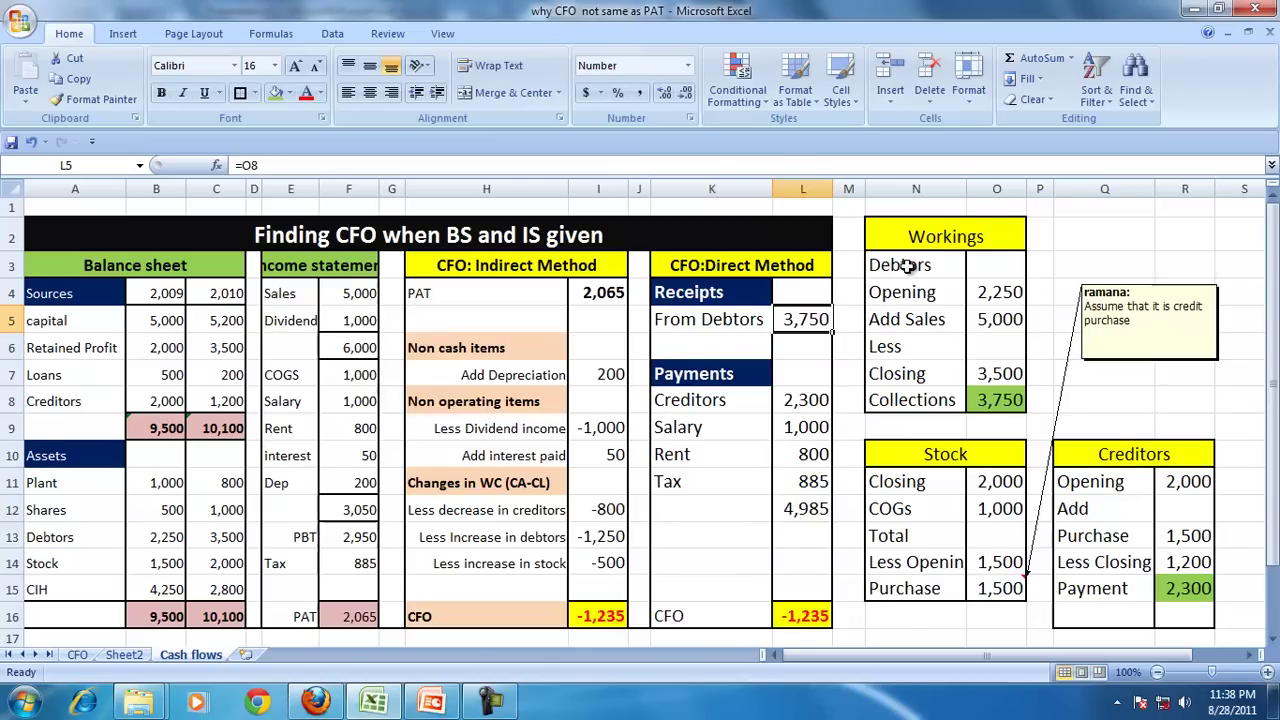
drag(906, 265, 992, 266)
click(508, 92)
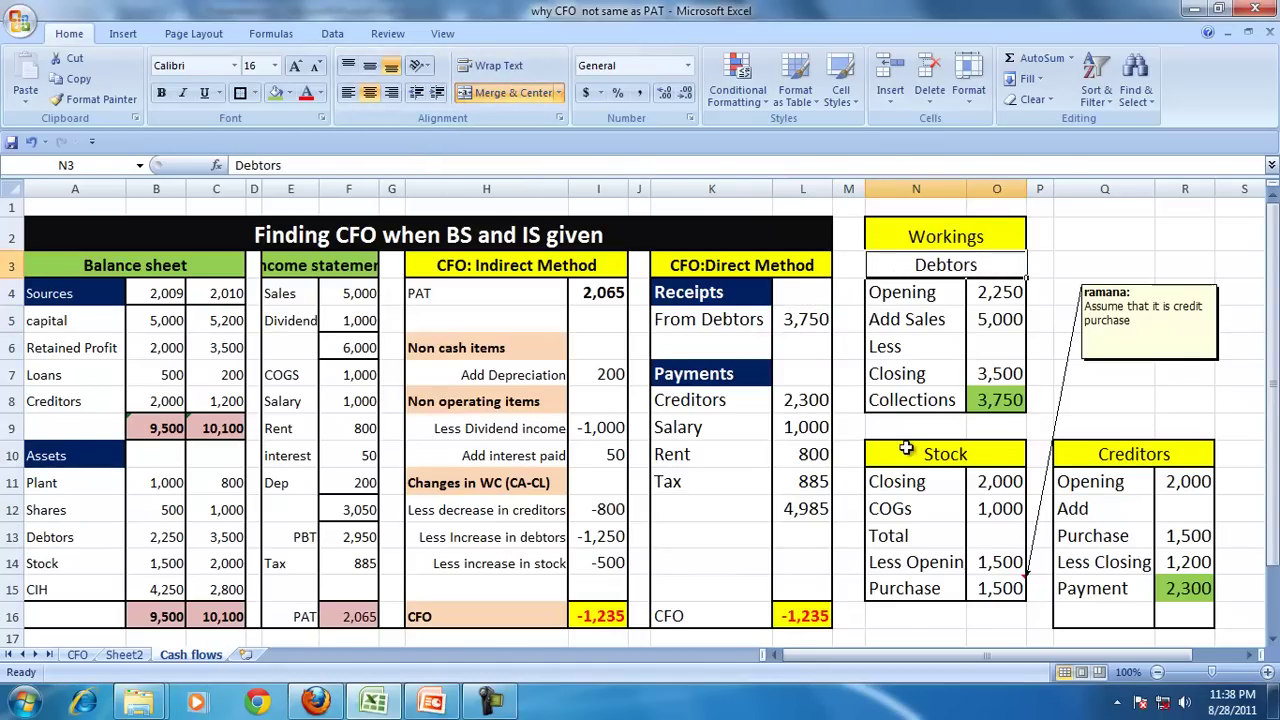
Step: Trace the direct method's creditors payment through the Stock and Creditors workings, checking how the purchase in O15 feeds R13
drag(670, 400, 808, 400)
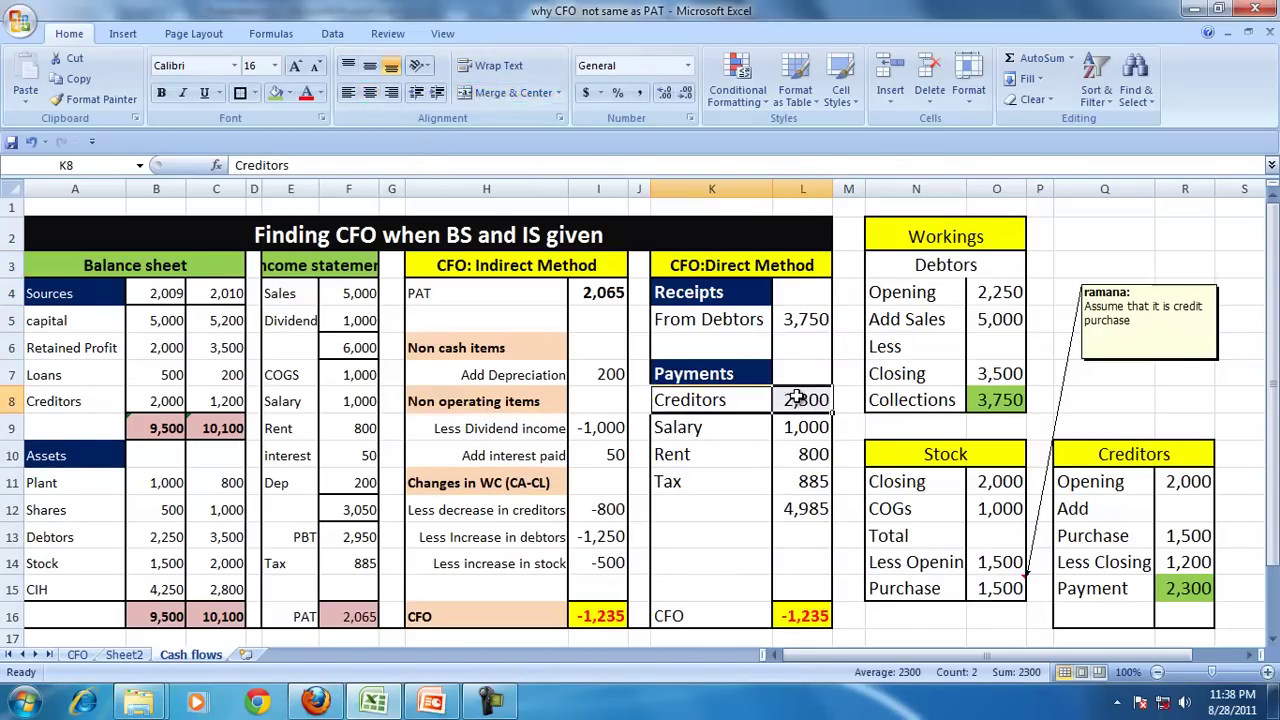
click(932, 458)
click(1195, 452)
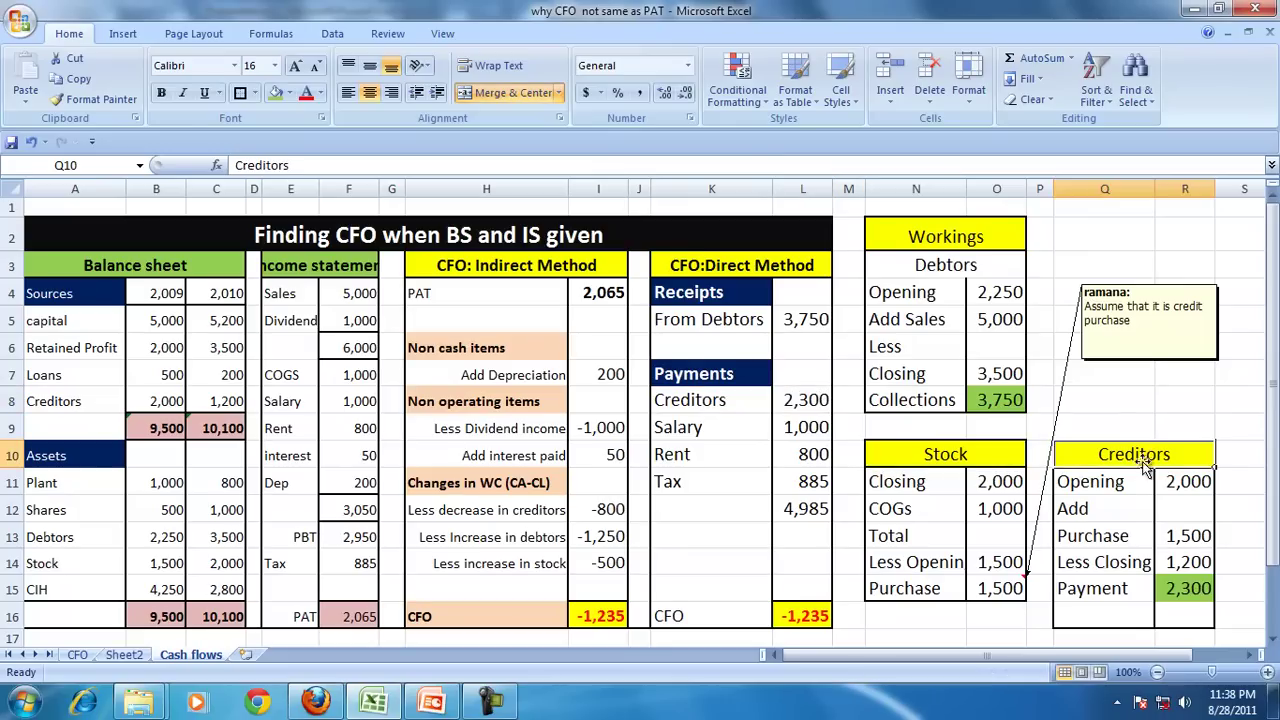
click(962, 458)
click(1110, 456)
click(1003, 588)
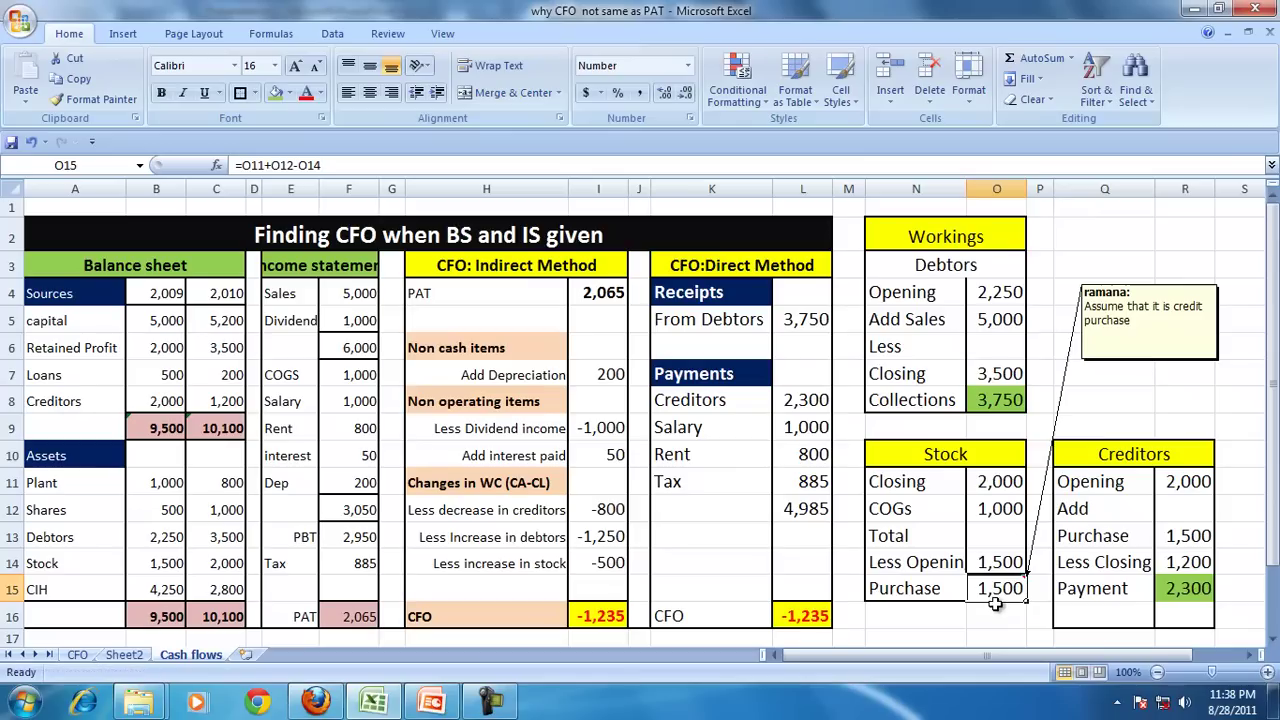
click(1185, 537)
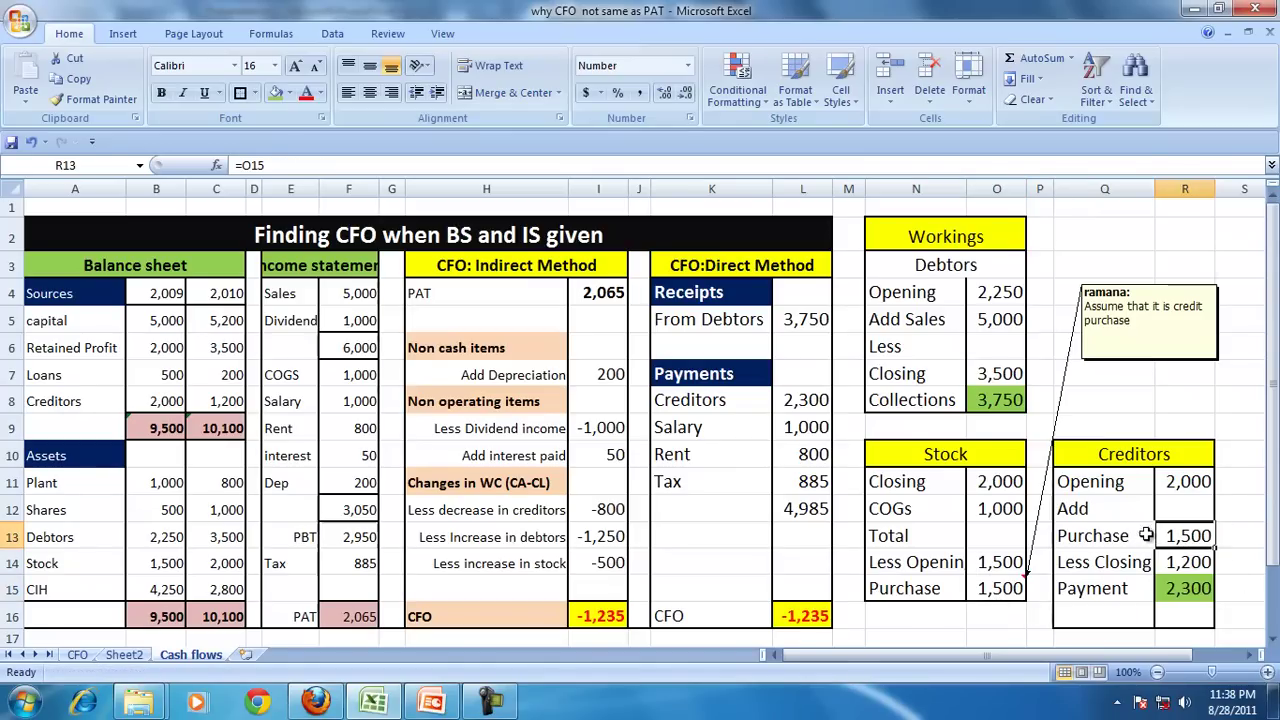
Step: Compare the indirect method block with the direct method block, examining the latter's receipts and payments items
click(462, 266)
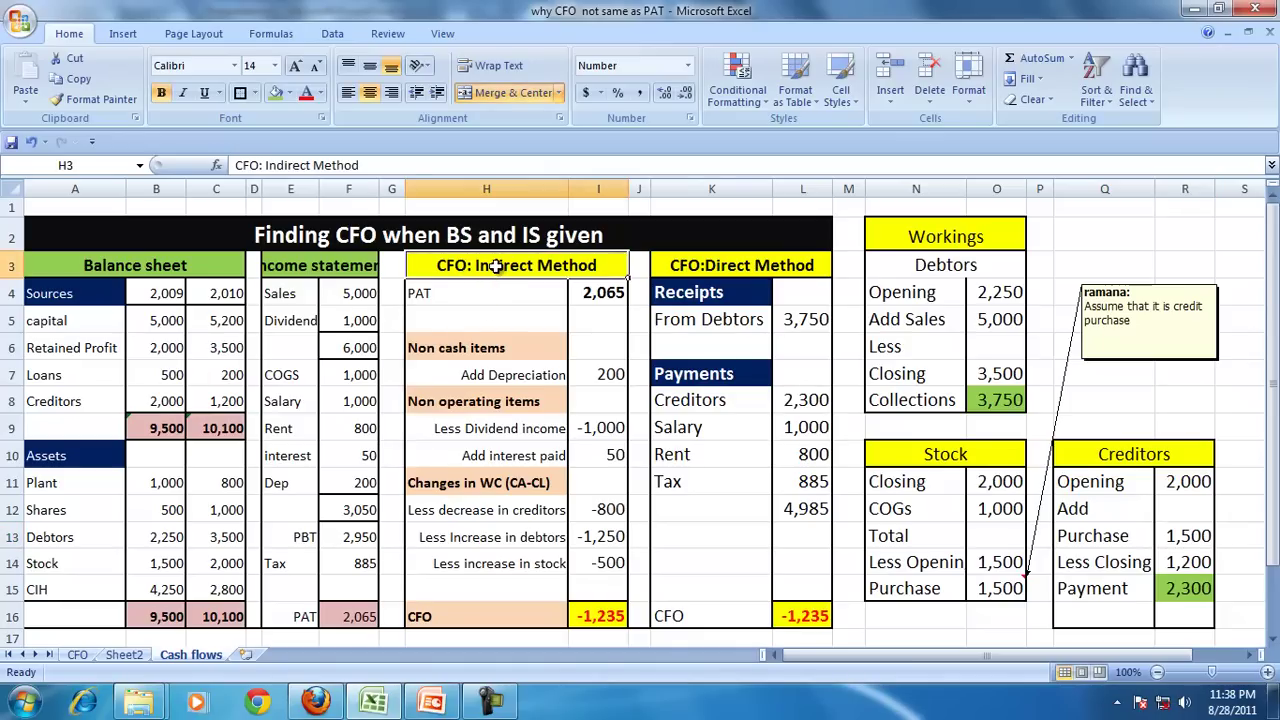
drag(495, 265, 500, 590)
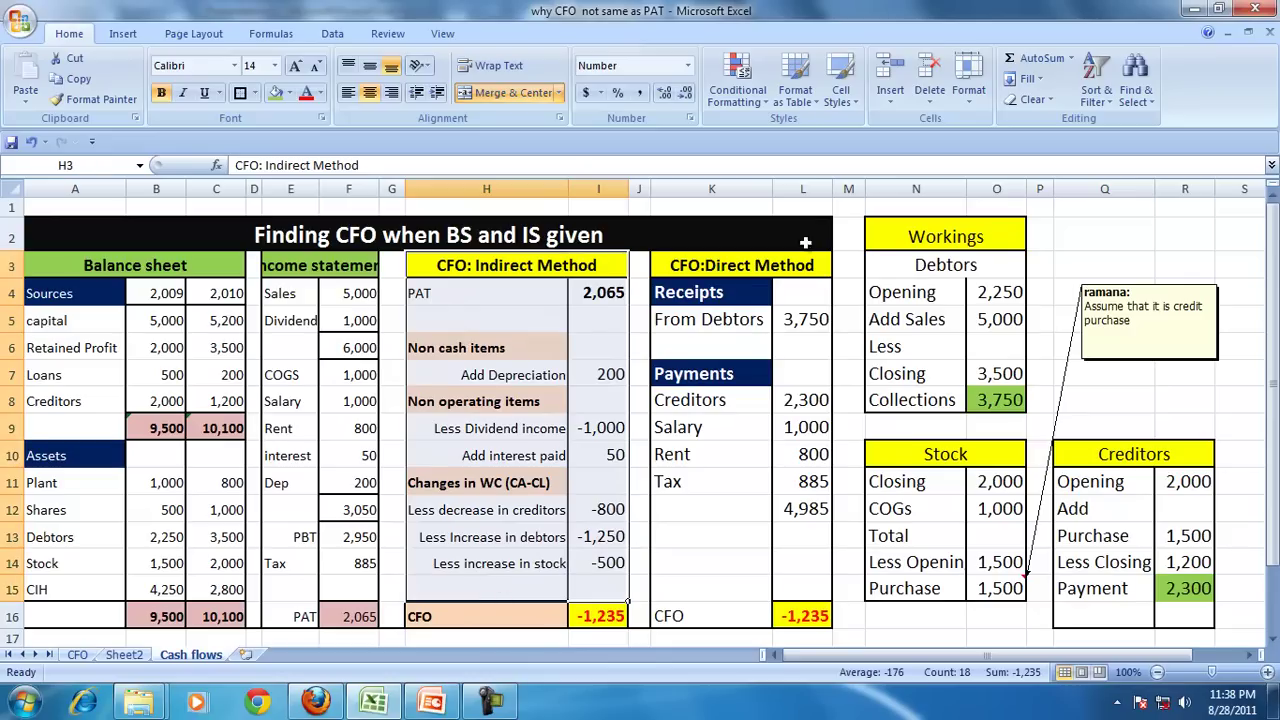
drag(735, 270, 704, 612)
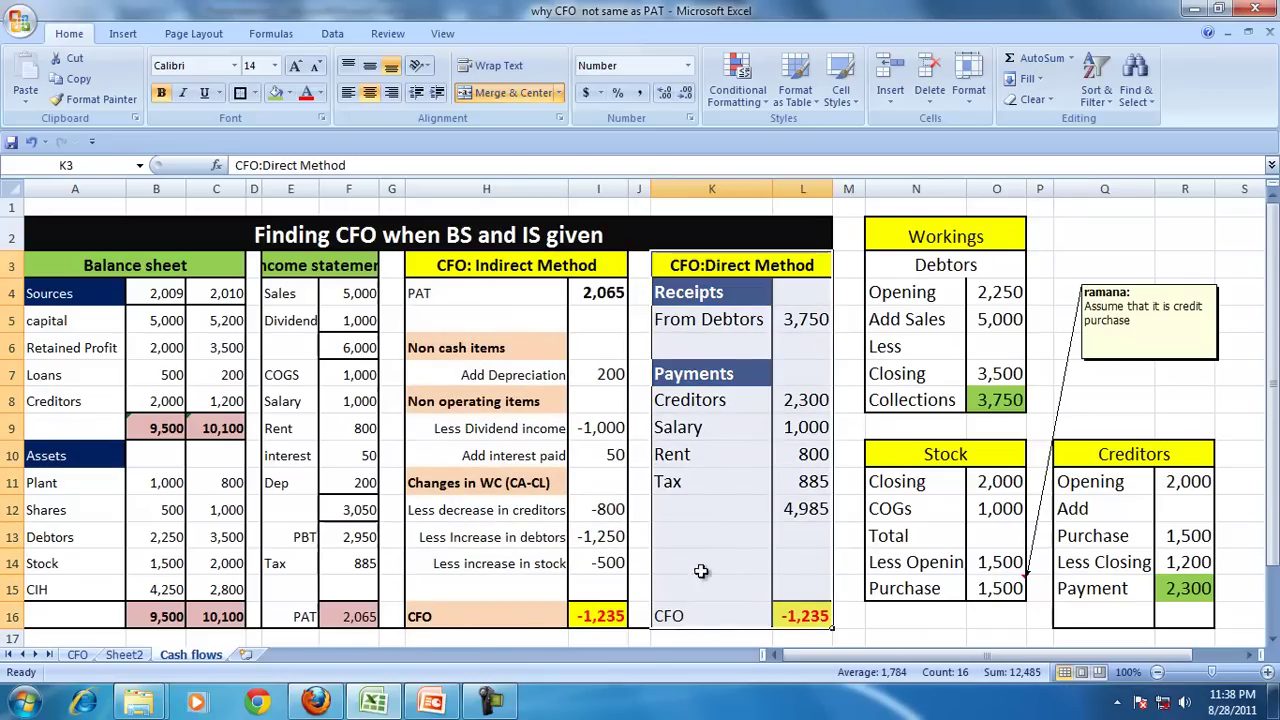
drag(695, 300, 708, 320)
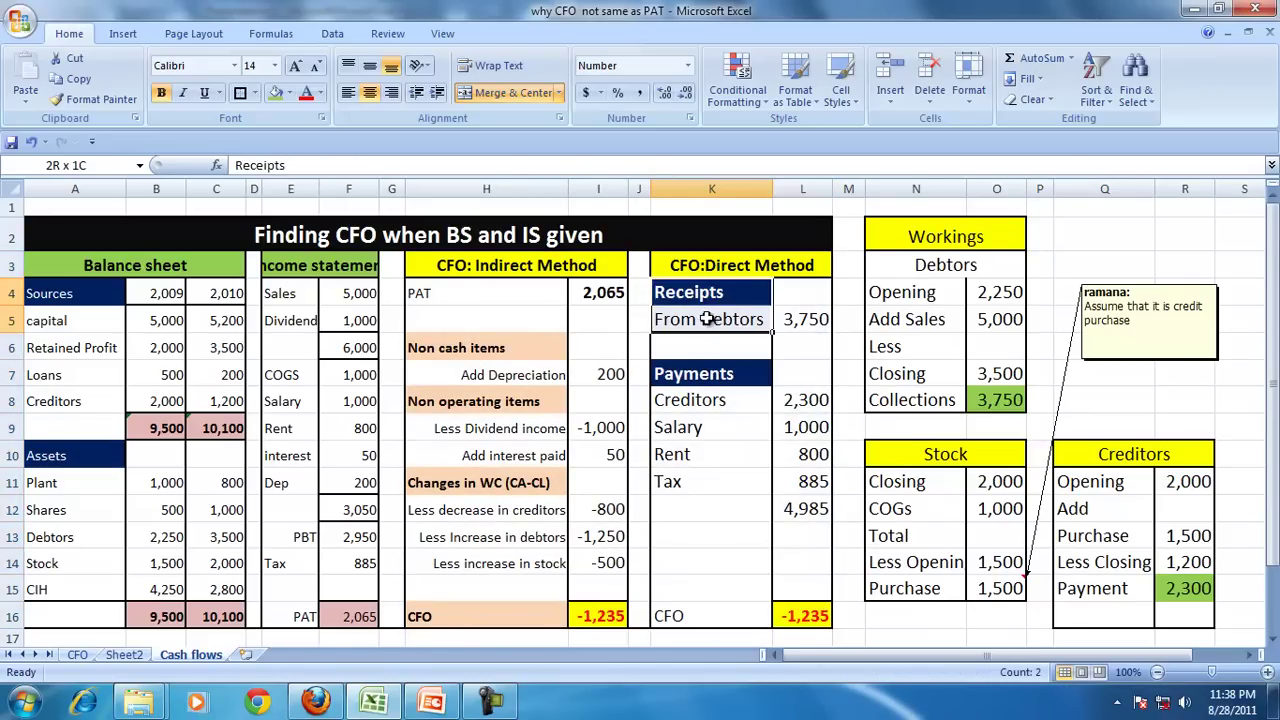
click(668, 399)
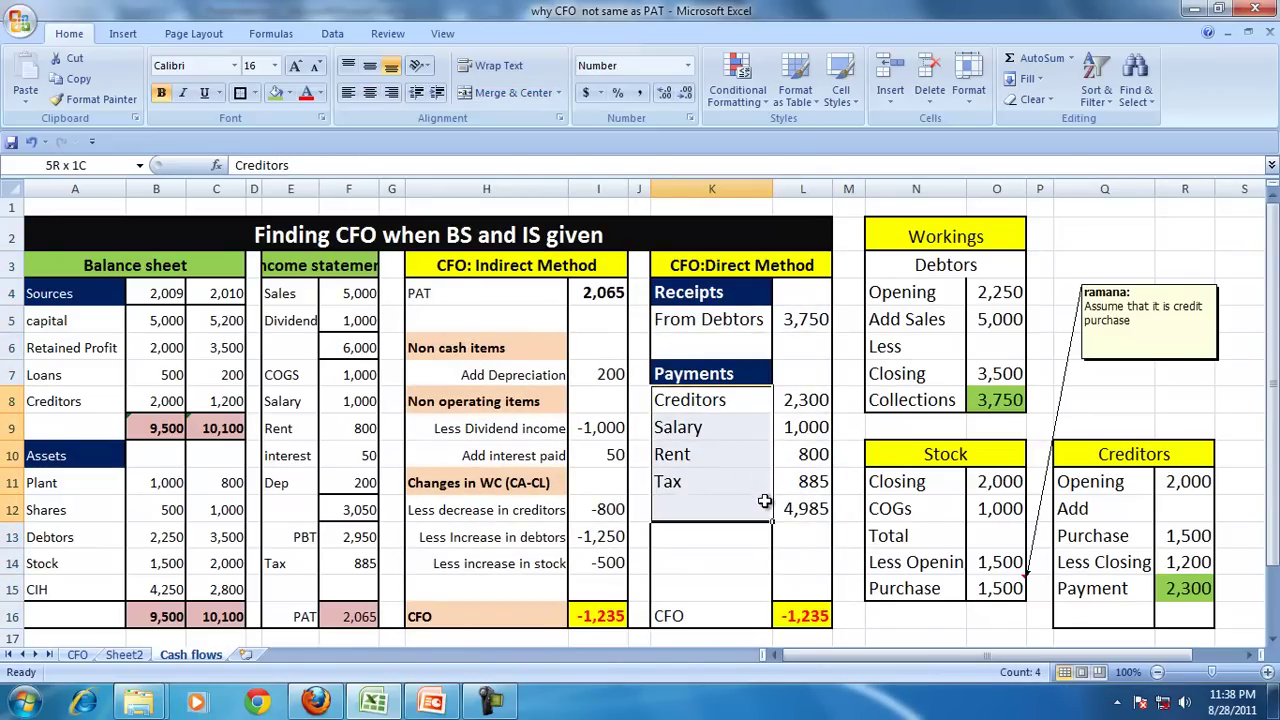